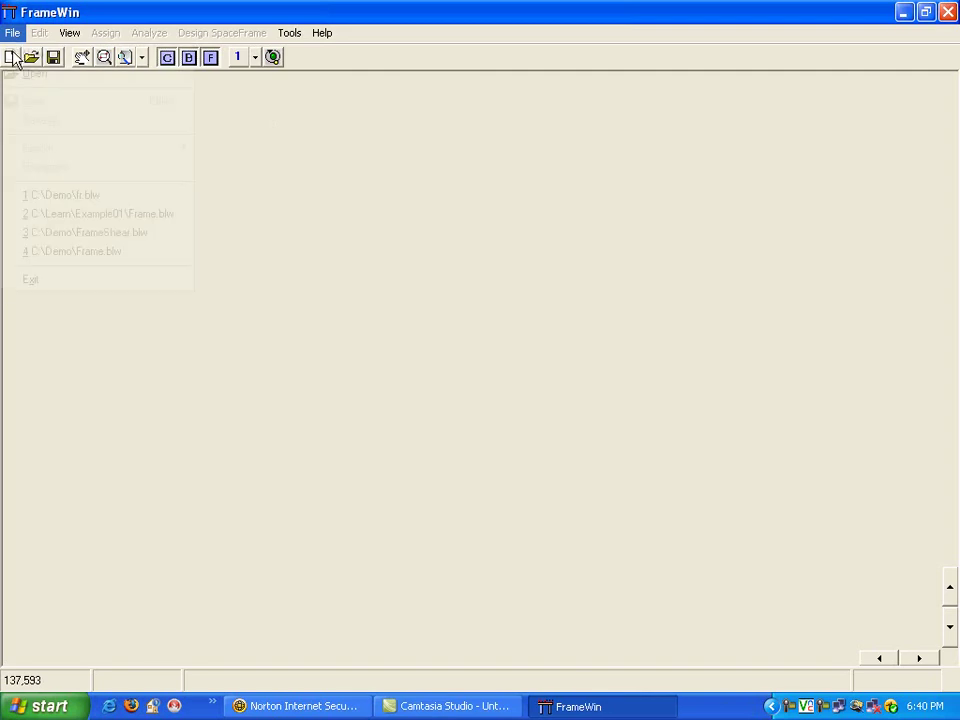
Create a new building file using C:\Demo as the plan file folder and set the number of levels to 7
{"action": "left_click", "coordinate": [43, 56]}
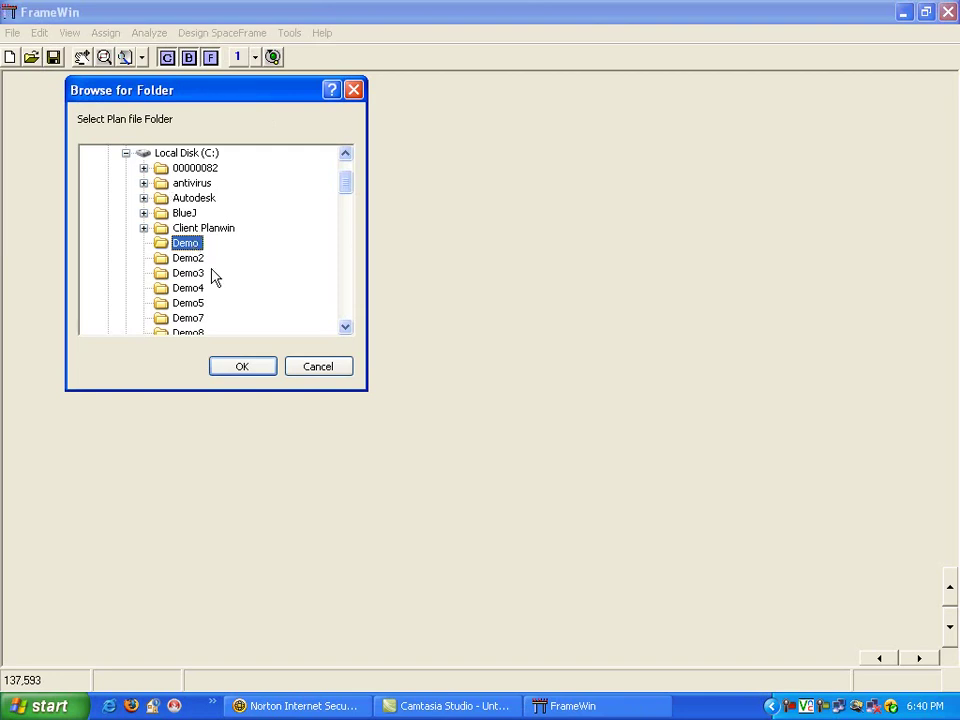
{"action": "left_click", "coordinate": [249, 377]}
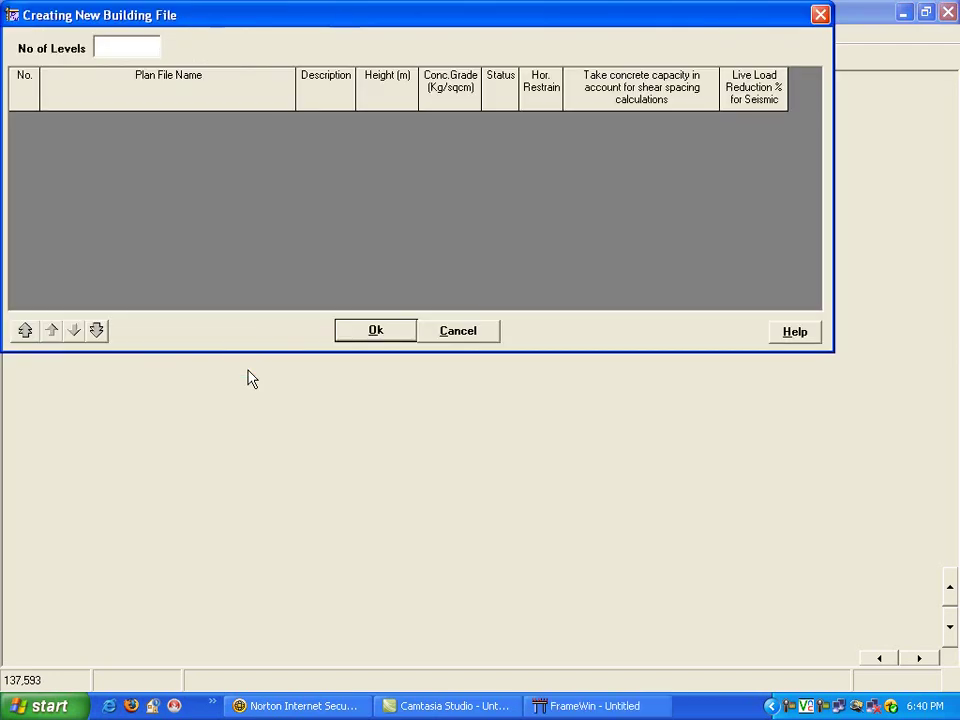
{"action": "left_click", "coordinate": [156, 52]}
{"action": "type", "text": "7"}
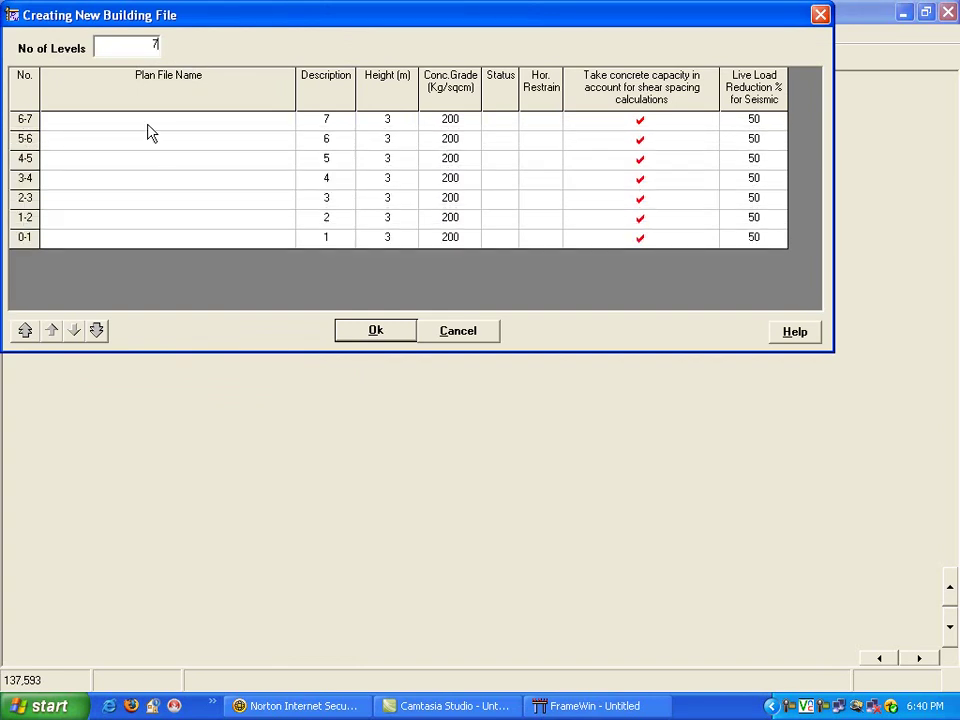
Assign the plan file roof.plw to level 6-7
{"action": "left_click", "coordinate": [273, 126]}
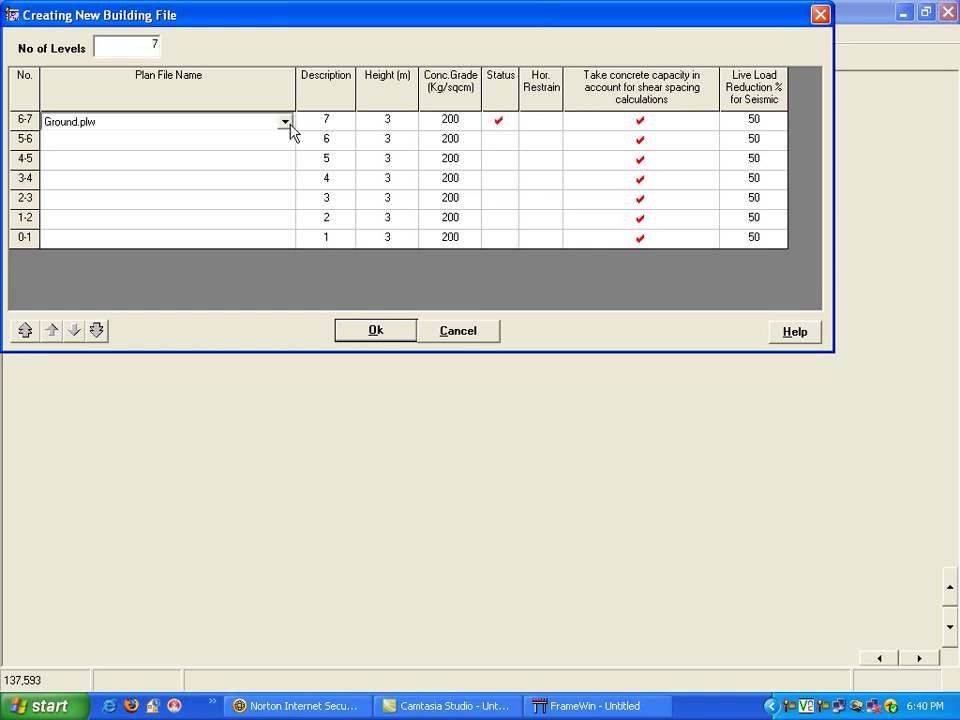
{"action": "left_click", "coordinate": [285, 124]}
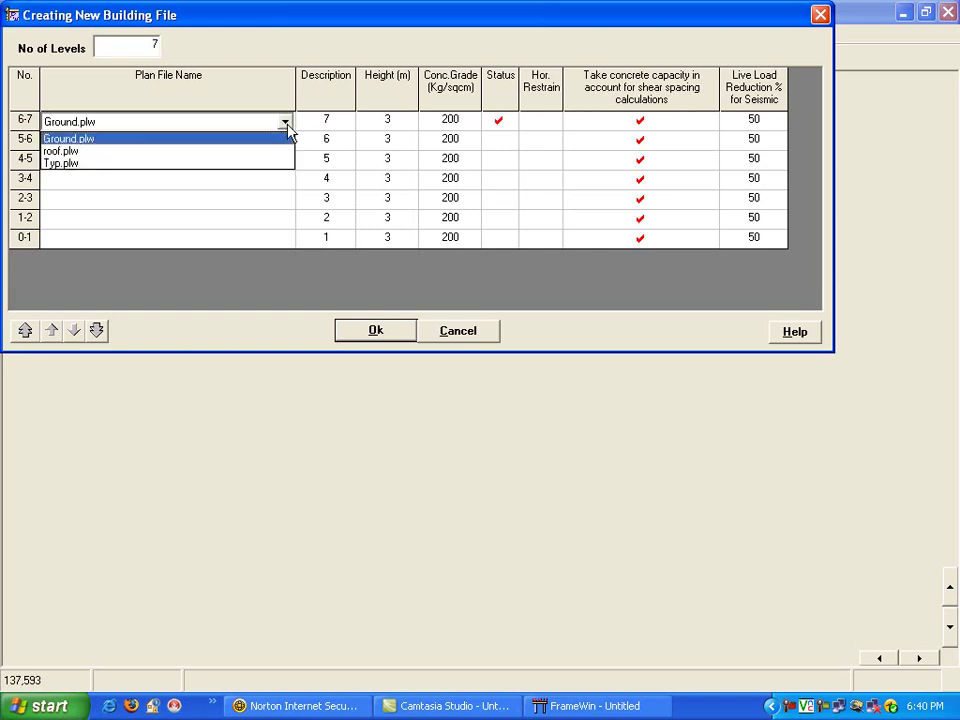
{"action": "left_click", "coordinate": [71, 153]}
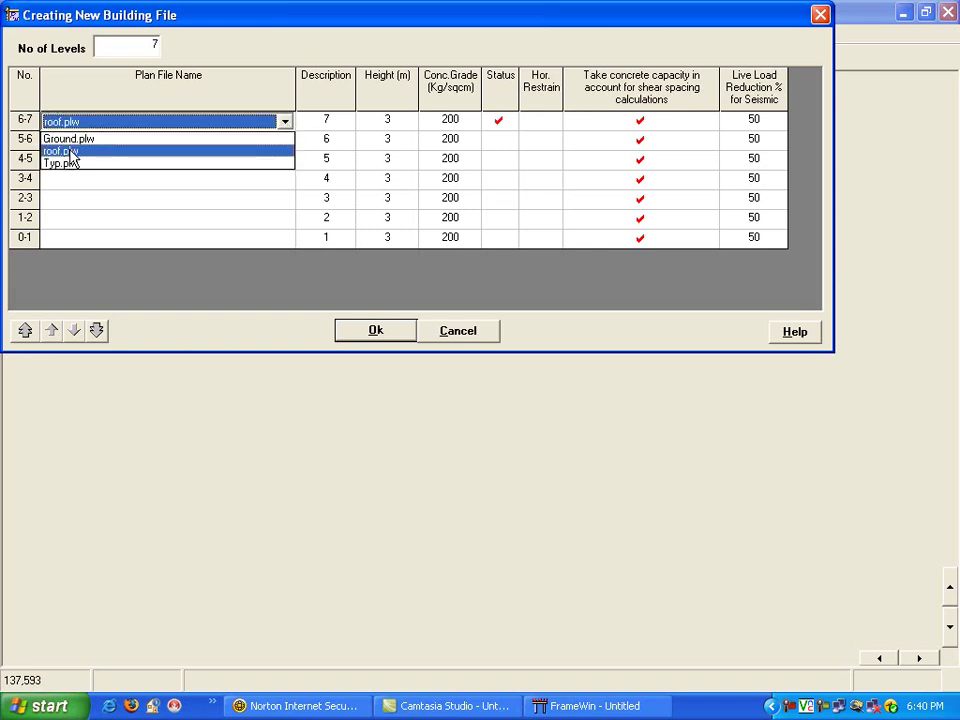
Assign Typ.plw to level 5-6, copy it down through level 1-2, and assign Ground.plw to level 0-1
{"action": "left_click", "coordinate": [285, 147]}
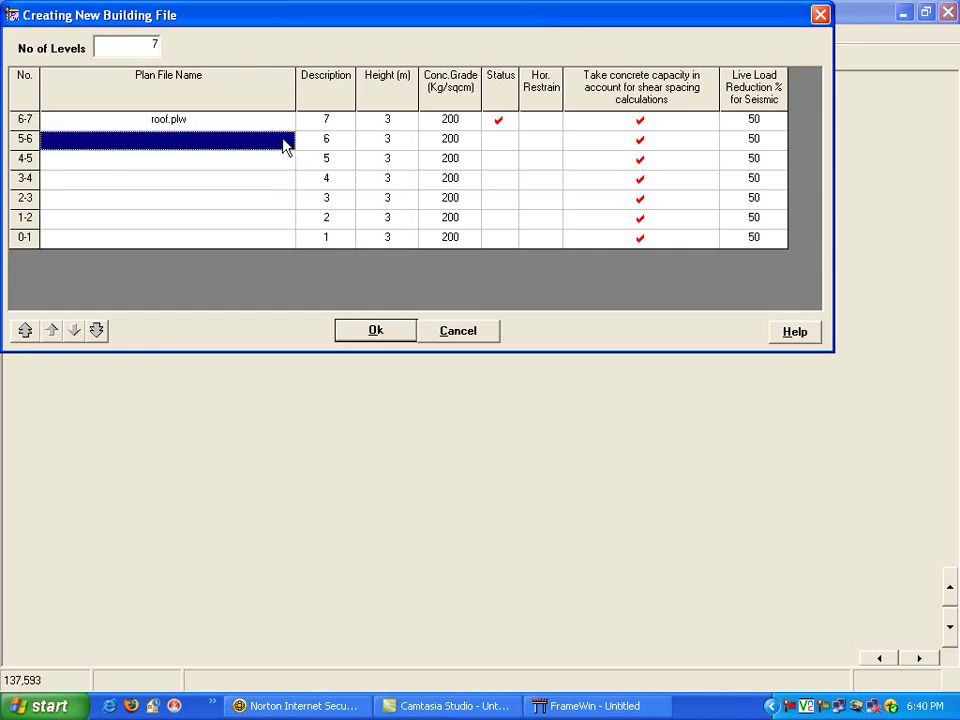
{"action": "left_click", "coordinate": [287, 148]}
{"action": "left_click", "coordinate": [286, 143]}
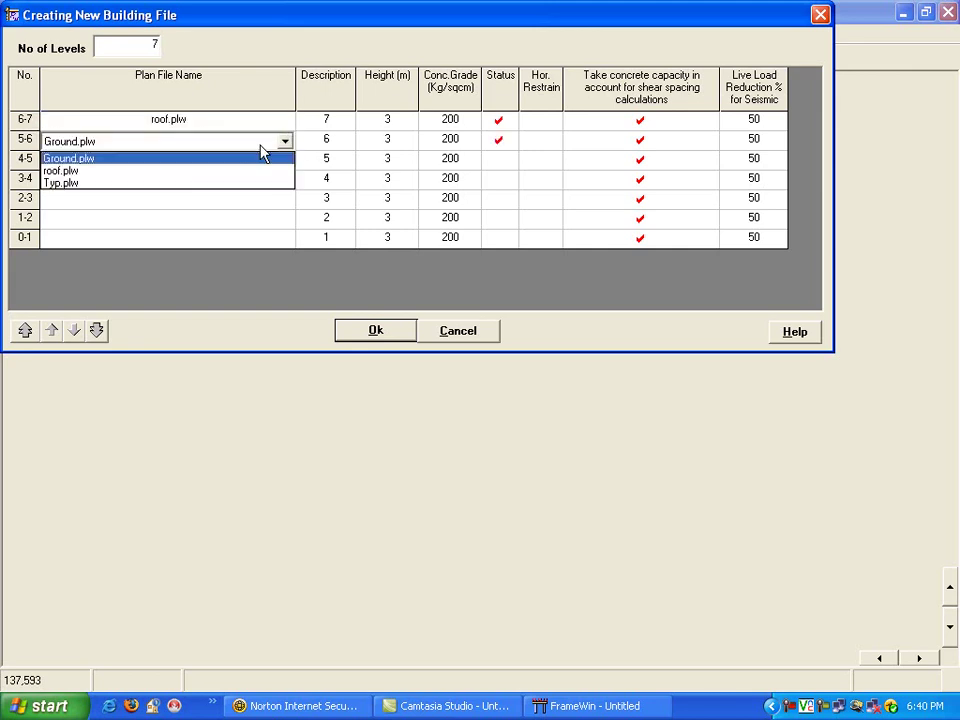
{"action": "left_click", "coordinate": [58, 185]}
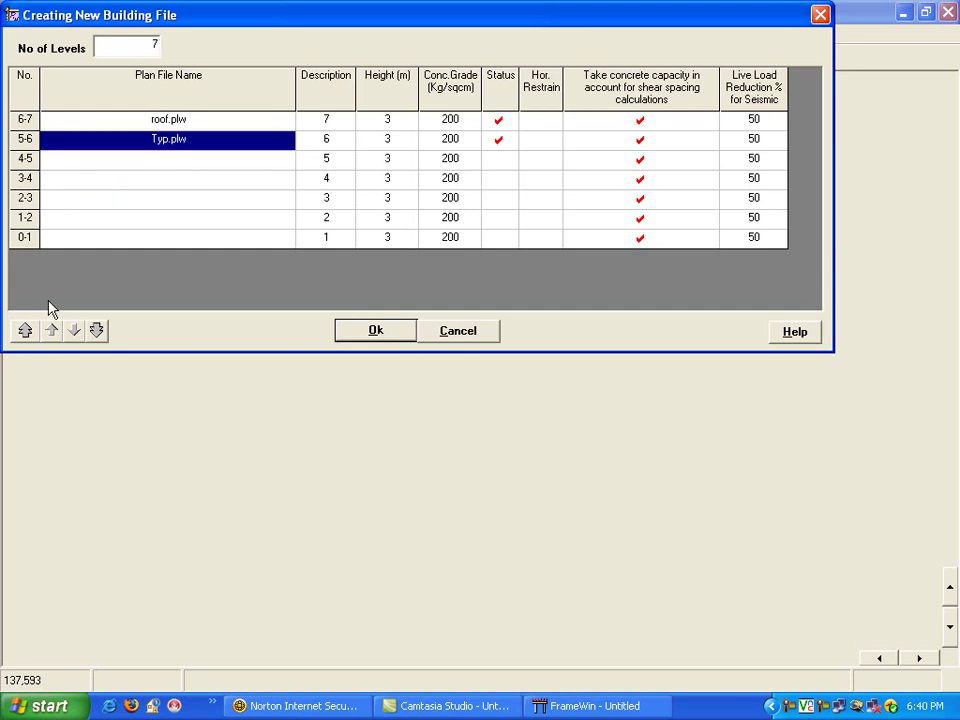
{"action": "left_click", "coordinate": [75, 331]}
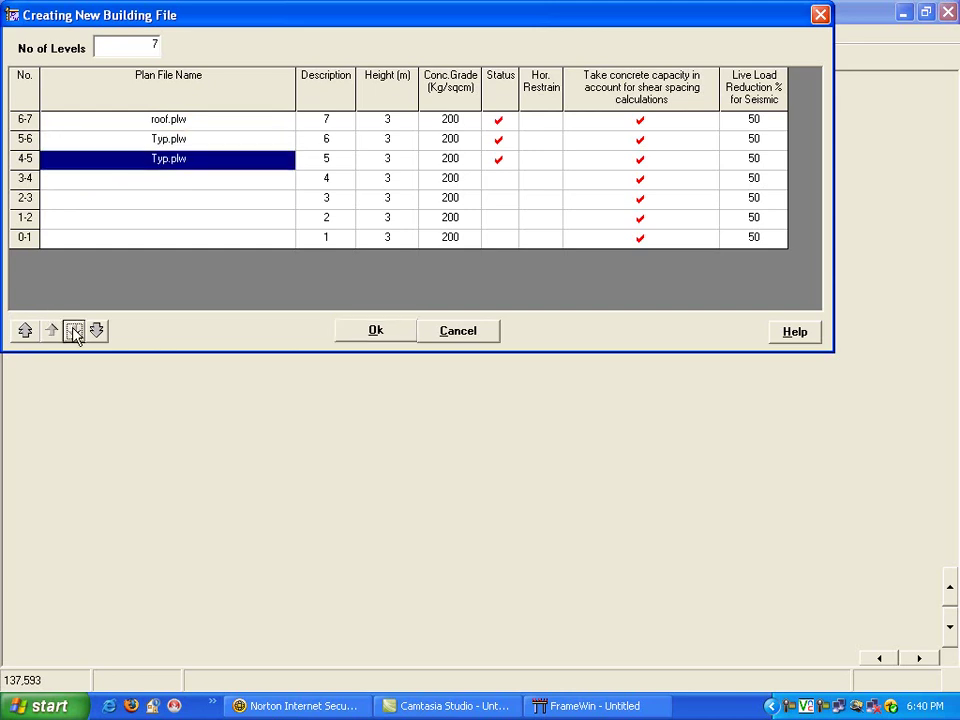
{"action": "left_click", "coordinate": [75, 331]}
{"action": "left_click", "coordinate": [75, 331]}
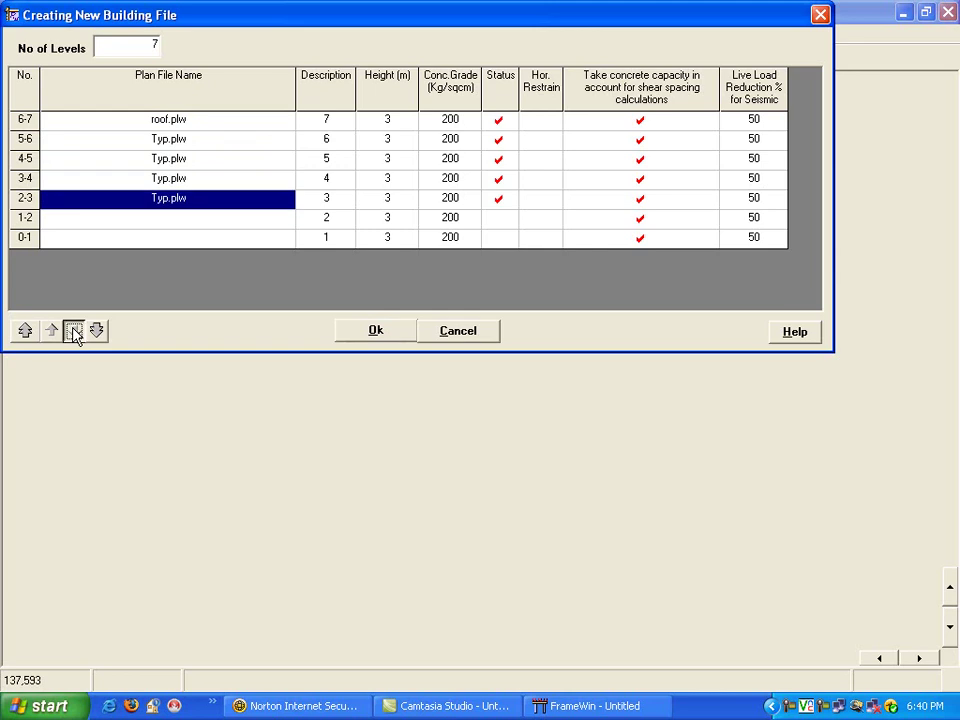
{"action": "left_click", "coordinate": [75, 331]}
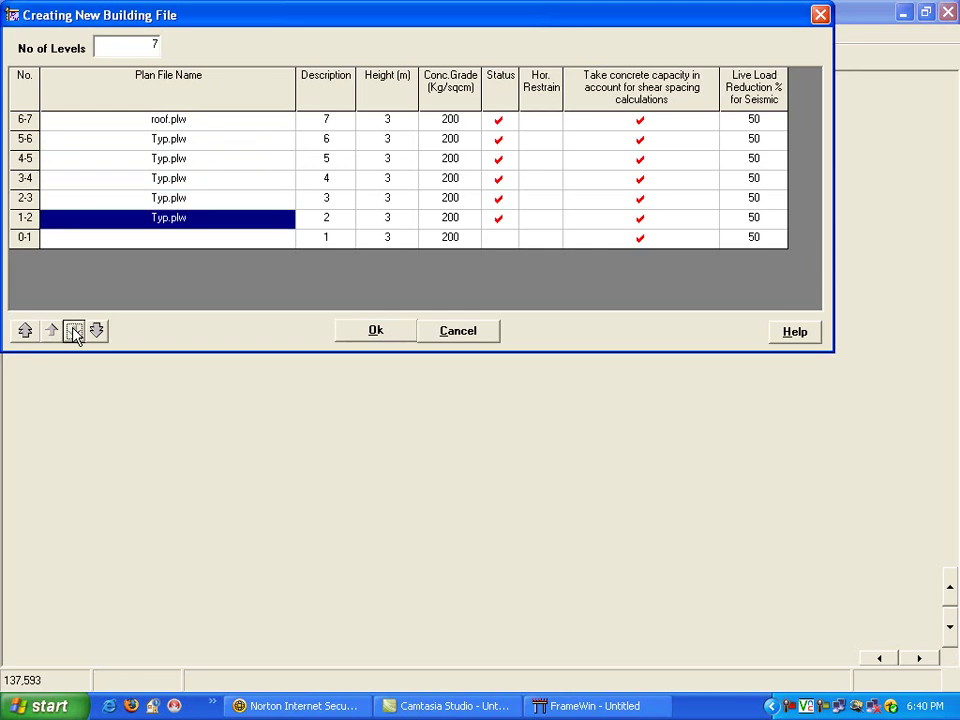
{"action": "left_click", "coordinate": [258, 240]}
{"action": "left_click", "coordinate": [258, 240]}
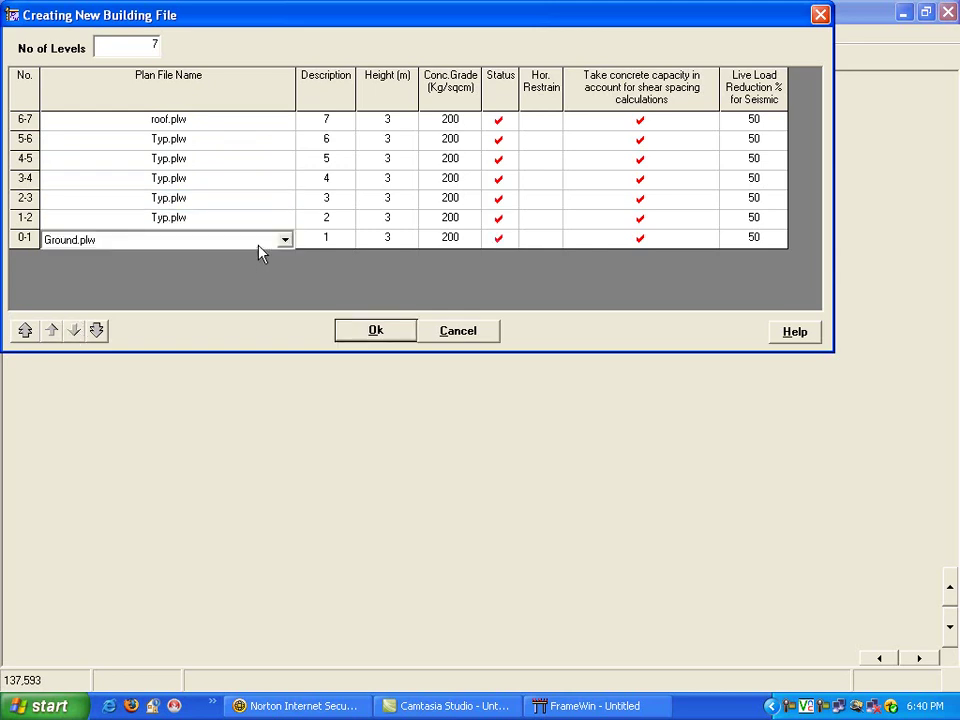
Set the height to 3.1 m for levels 1-2 through 6-7 and to 2.5 m for level 0-1
{"action": "left_click", "coordinate": [398, 217]}
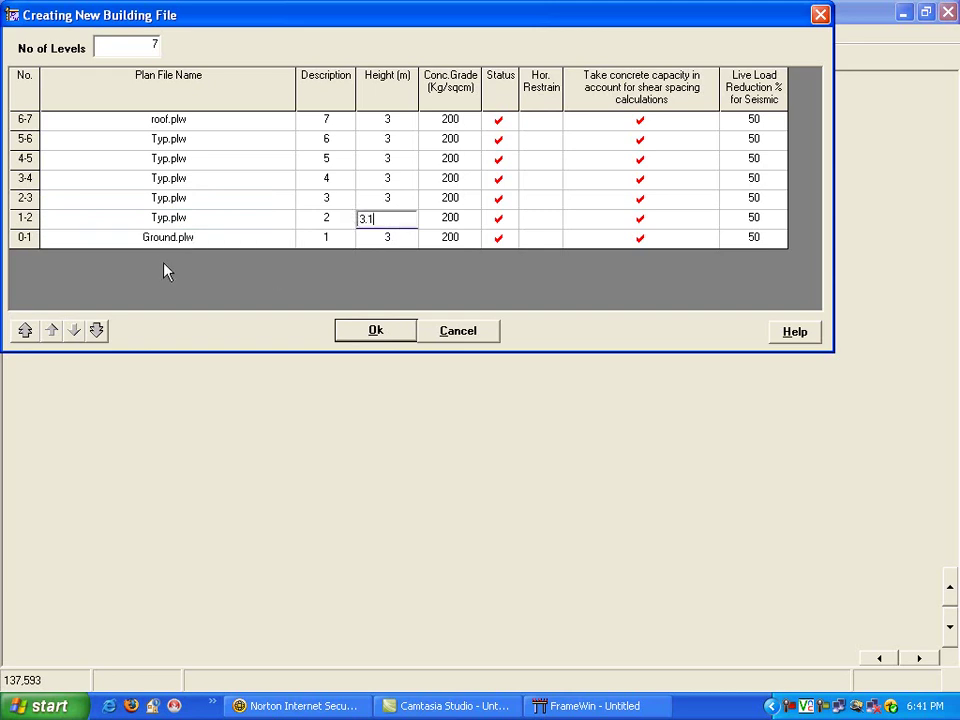
{"action": "left_click", "coordinate": [27, 331]}
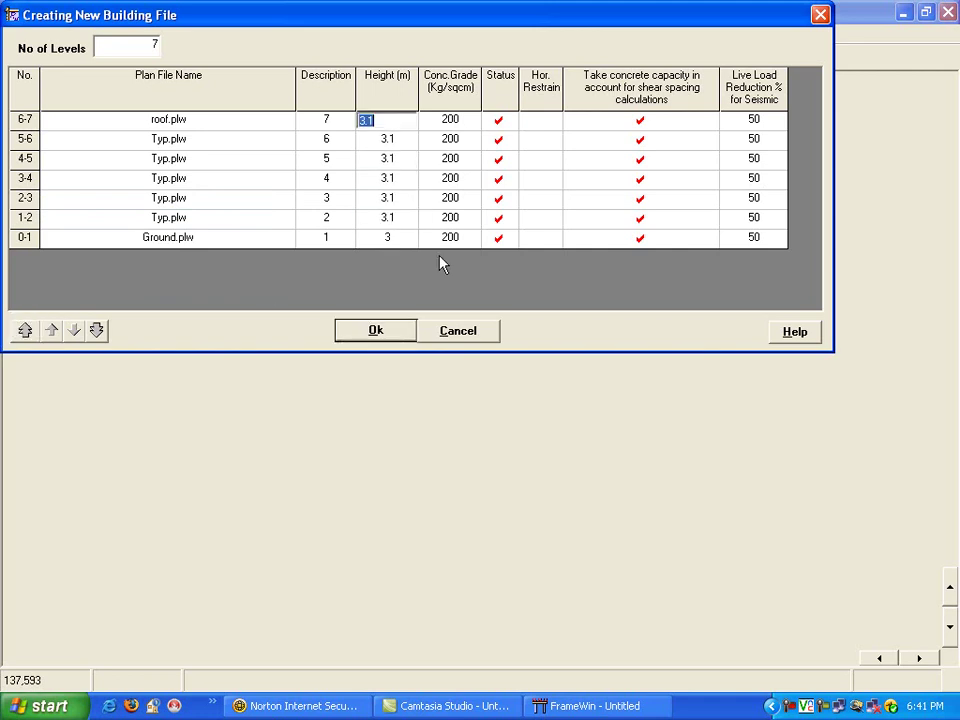
{"action": "left_click", "coordinate": [397, 238]}
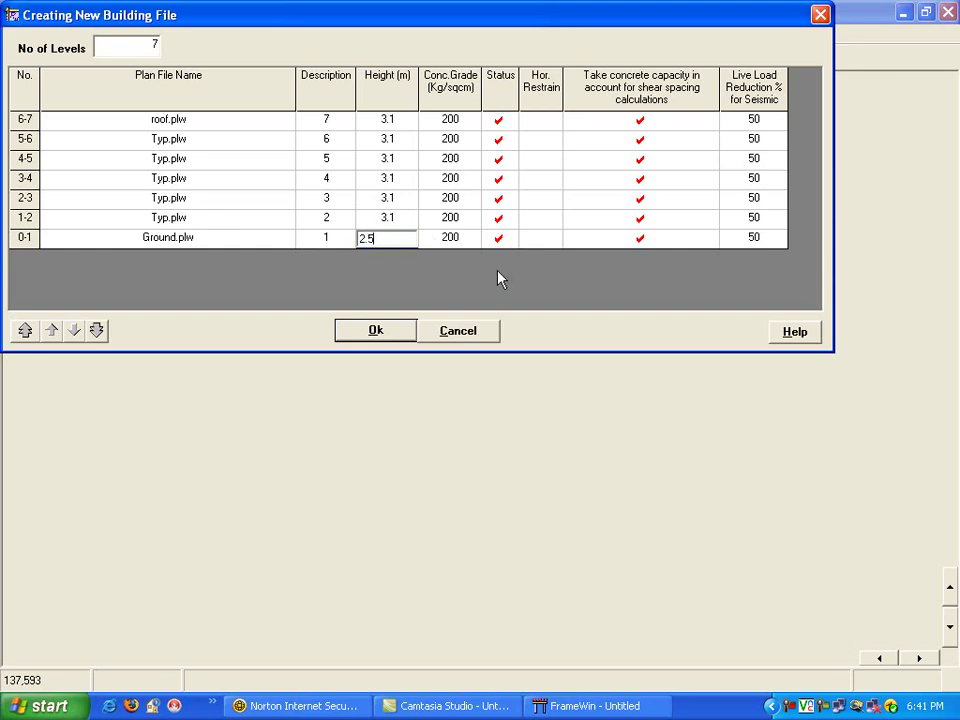
Set the concrete grade to 250 kg/sqcm for level 0-1 and copy it up through level 3-4
{"action": "left_click", "coordinate": [460, 239]}
{"action": "type", "text": "2"}
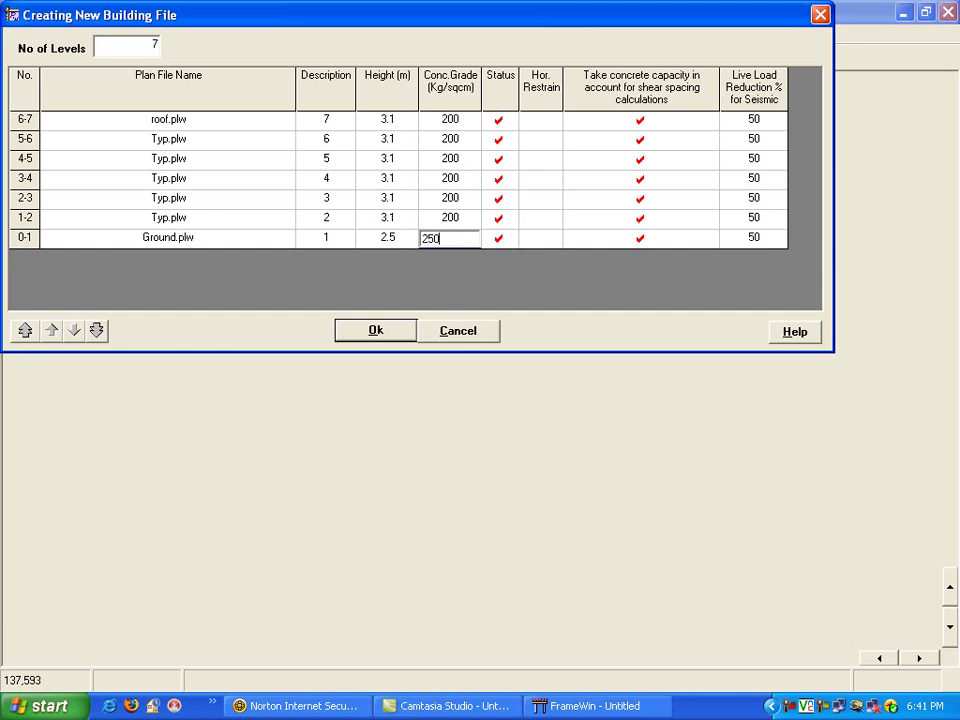
{"action": "left_click", "coordinate": [52, 331]}
{"action": "left_click", "coordinate": [52, 331]}
{"action": "left_click", "coordinate": [52, 331]}
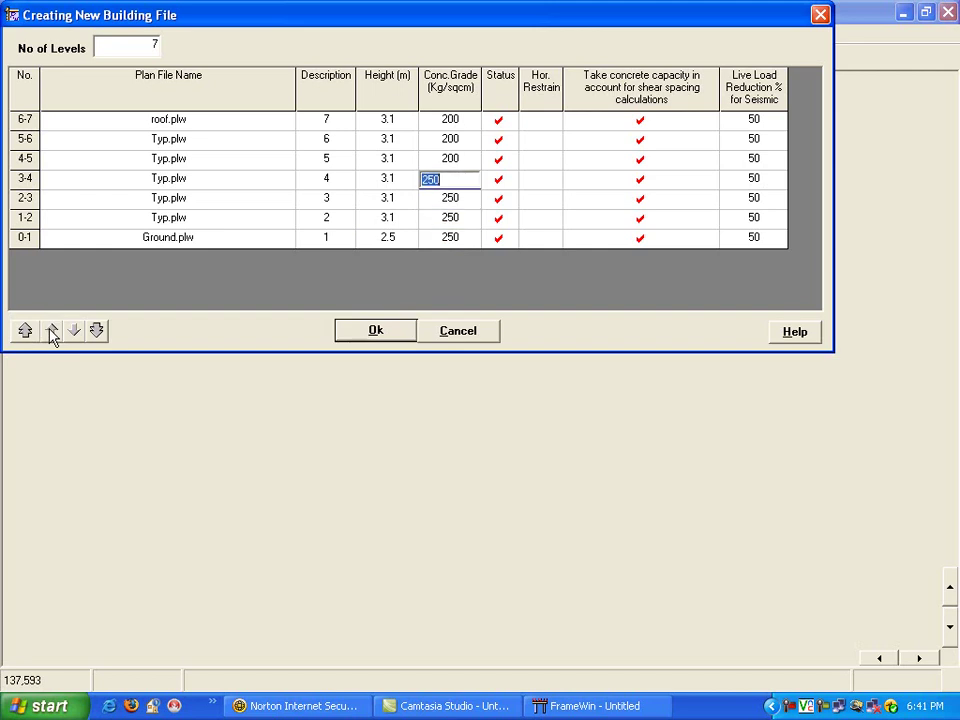
Set the live load reduction for seismic to 75% on all levels
{"action": "left_click", "coordinate": [756, 244]}
{"action": "type", "text": "75"}
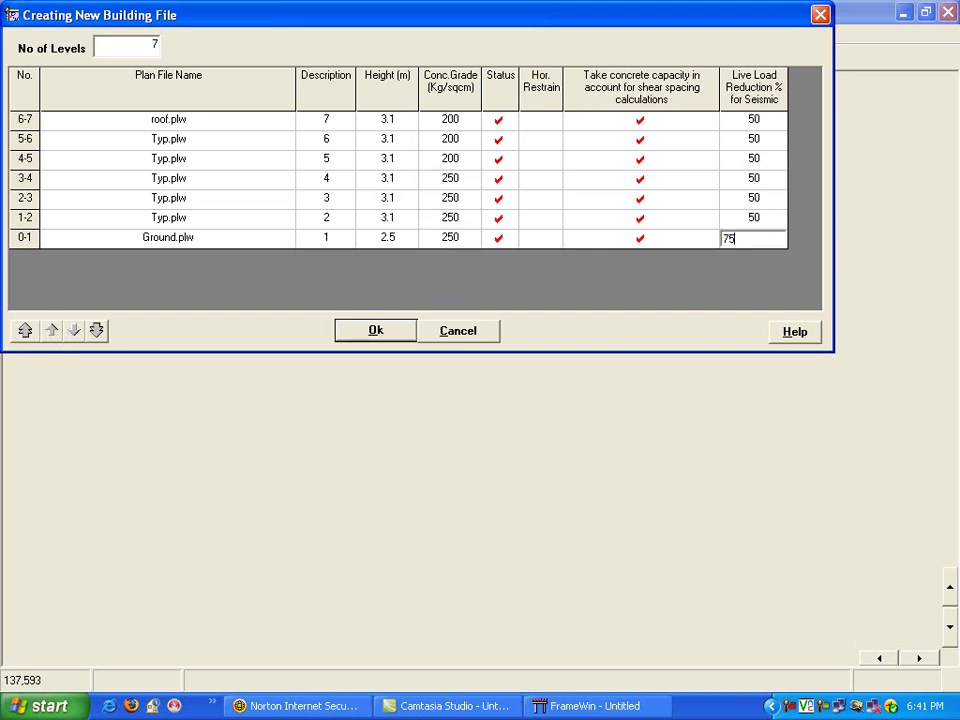
{"action": "left_click", "coordinate": [25, 330]}
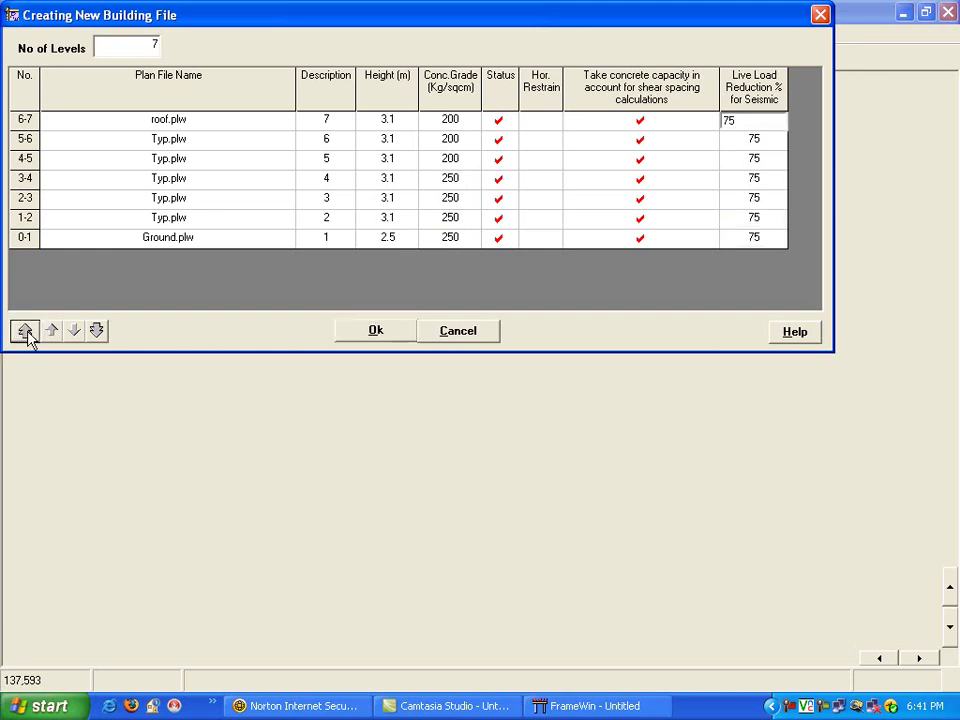
Accept the level table and save the building file as frame in the Demo folder
{"action": "left_click", "coordinate": [365, 338]}
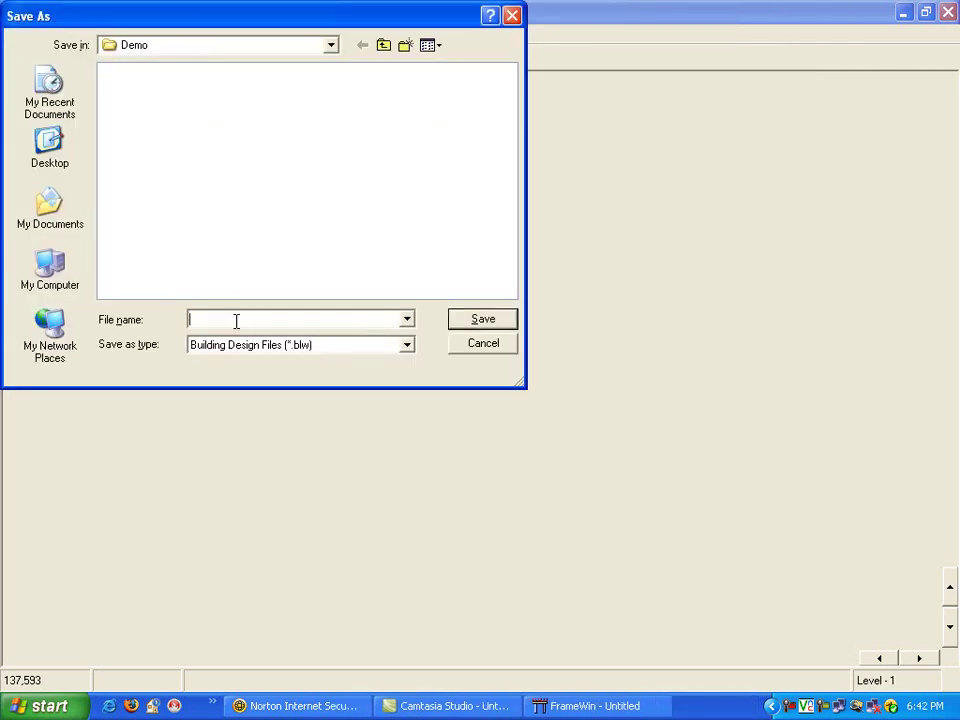
{"action": "type", "text": "frame"}
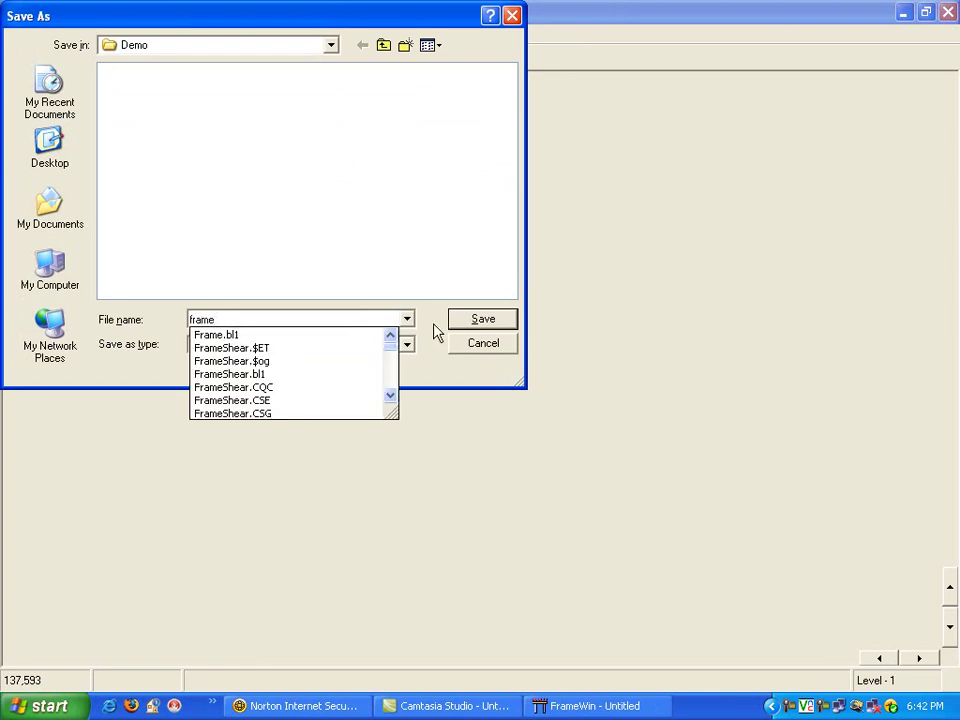
{"action": "left_click", "coordinate": [476, 318]}
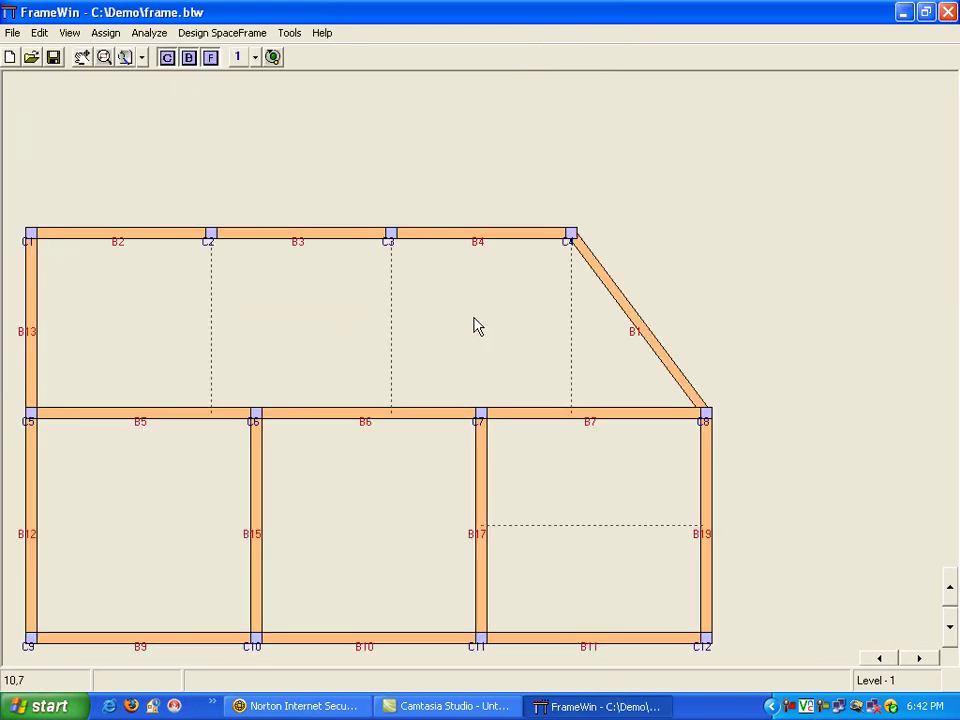
Generate joints automatically on all seven levels and return to the main floor plan
{"action": "left_click", "coordinate": [105, 33]}
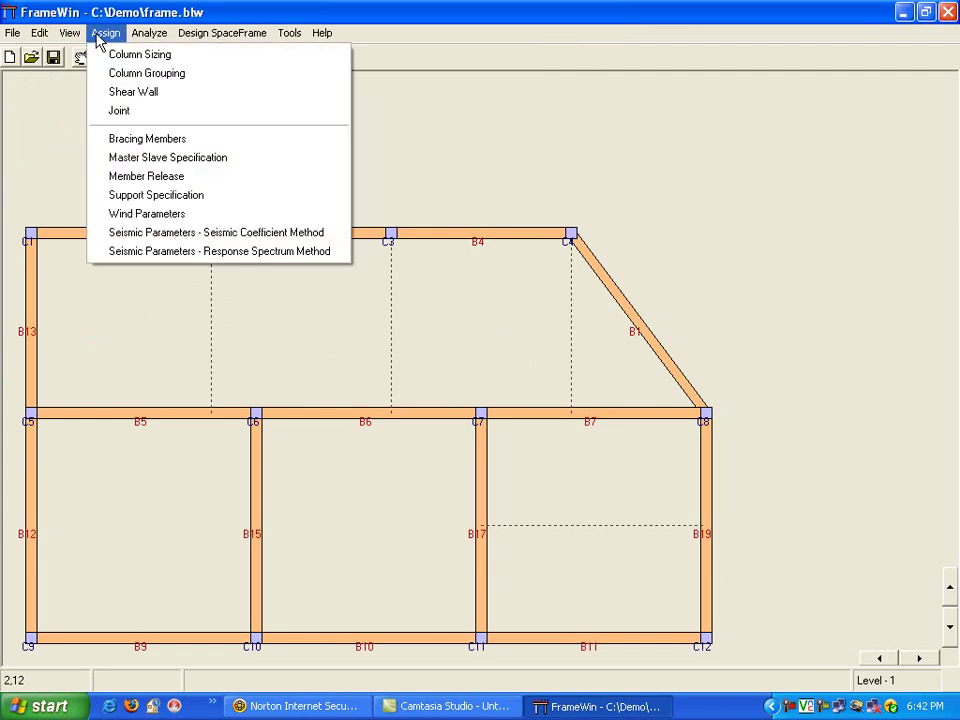
{"action": "left_click", "coordinate": [133, 117]}
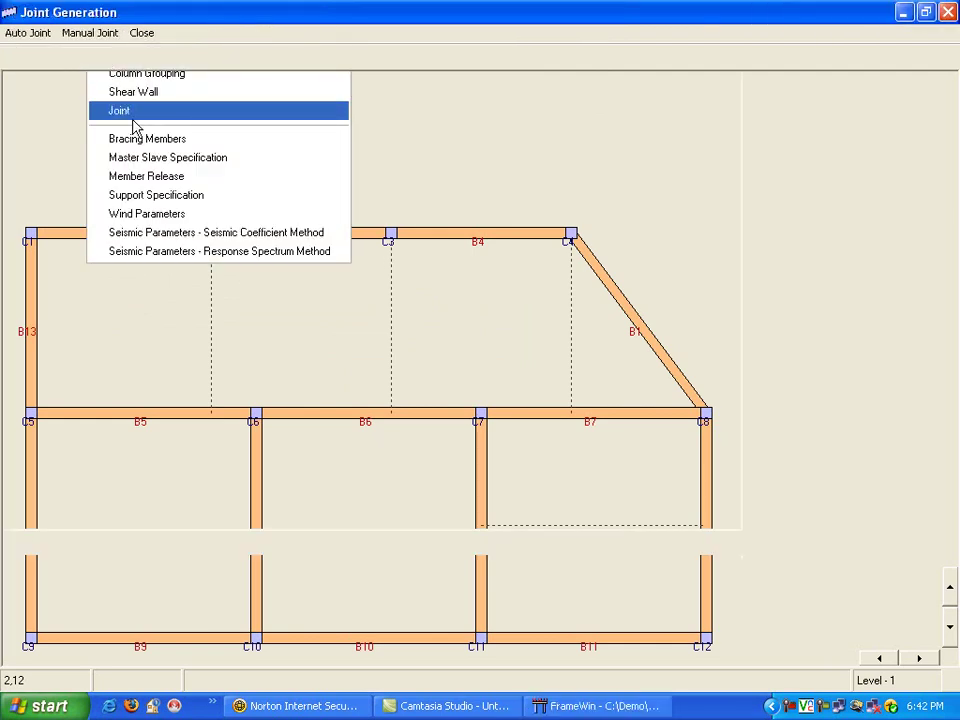
{"action": "left_click", "coordinate": [28, 33]}
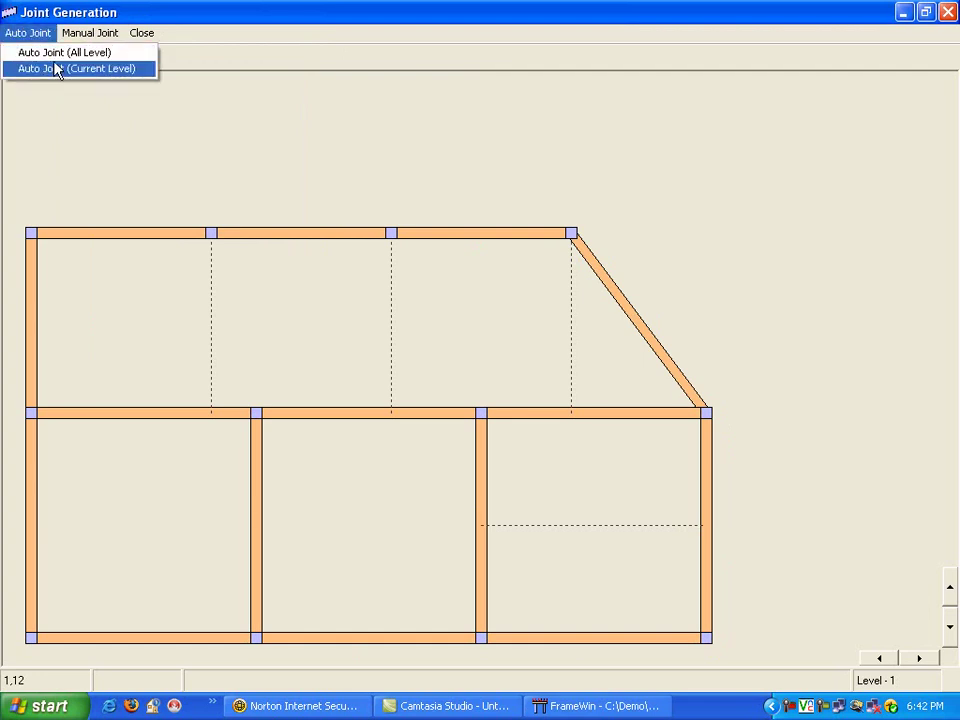
{"action": "left_click", "coordinate": [56, 54]}
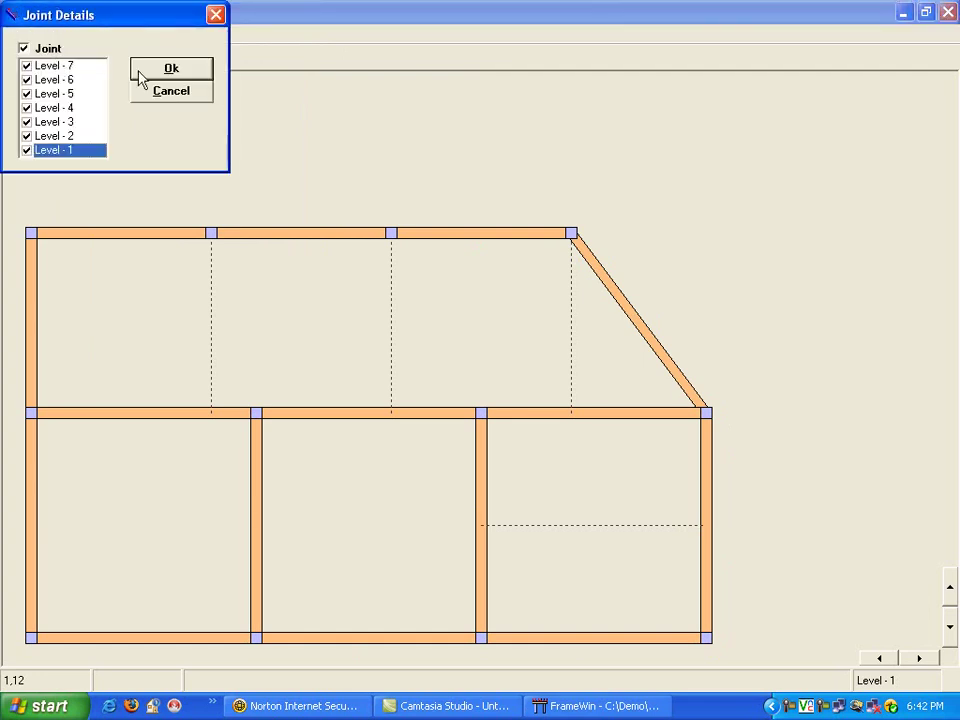
{"action": "left_click", "coordinate": [184, 79]}
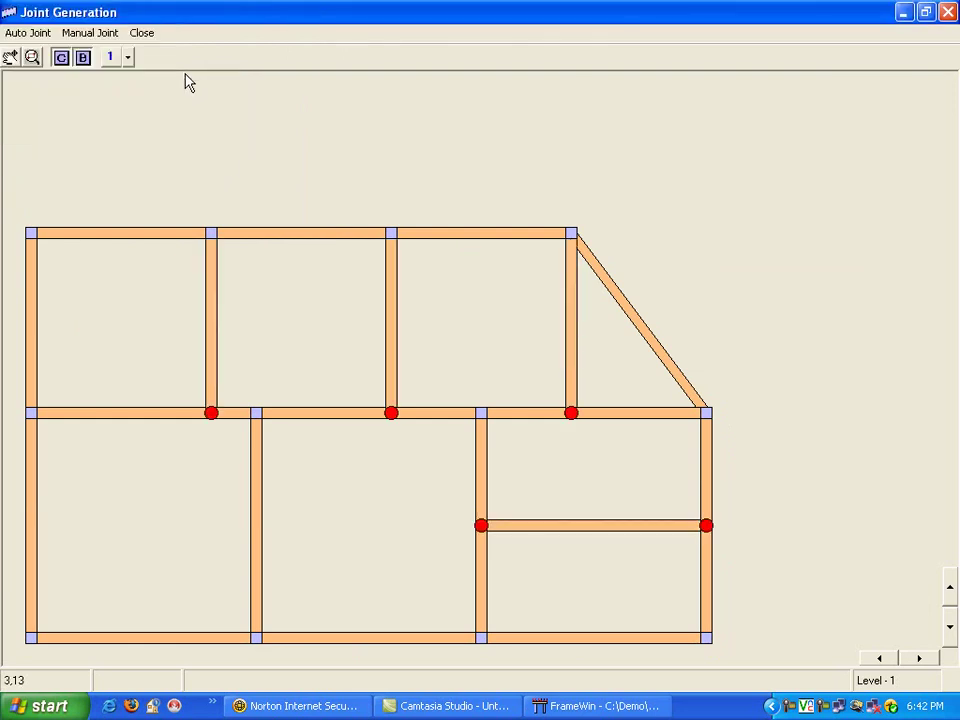
{"action": "left_click", "coordinate": [140, 34]}
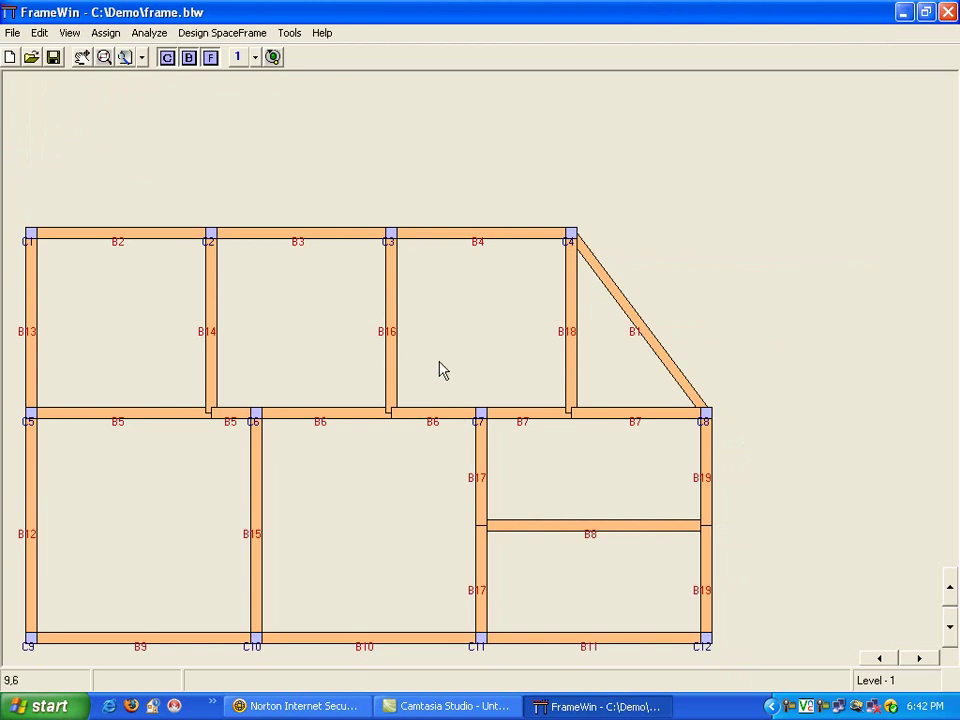
Auto-size the regular columns in Column Sizing with a start column depth of 0.23 m
{"action": "left_click", "coordinate": [100, 36]}
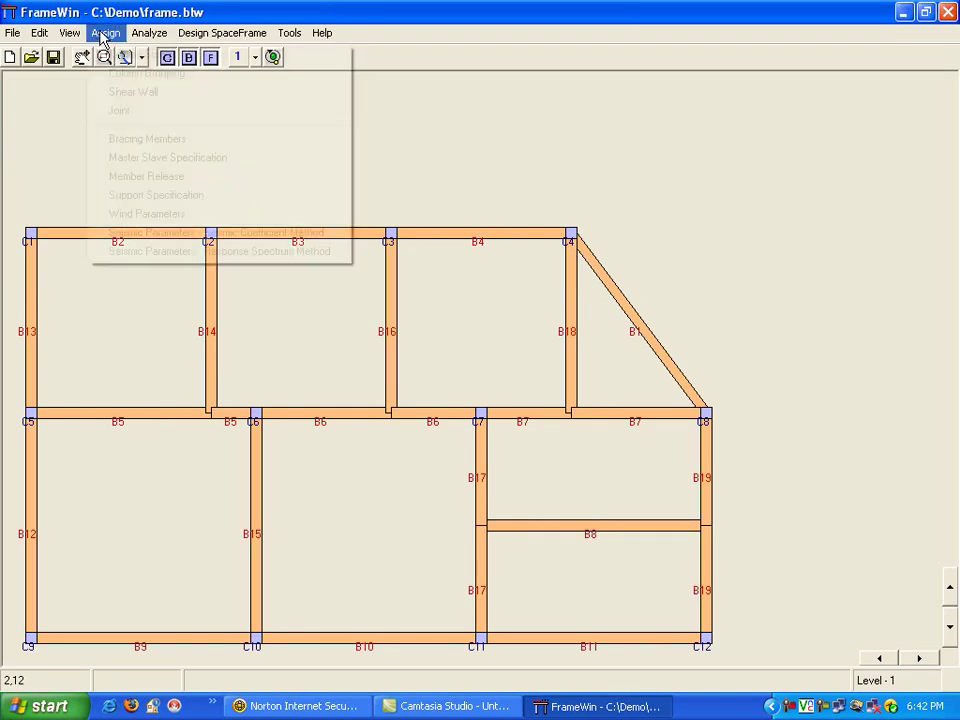
{"action": "left_click", "coordinate": [137, 60]}
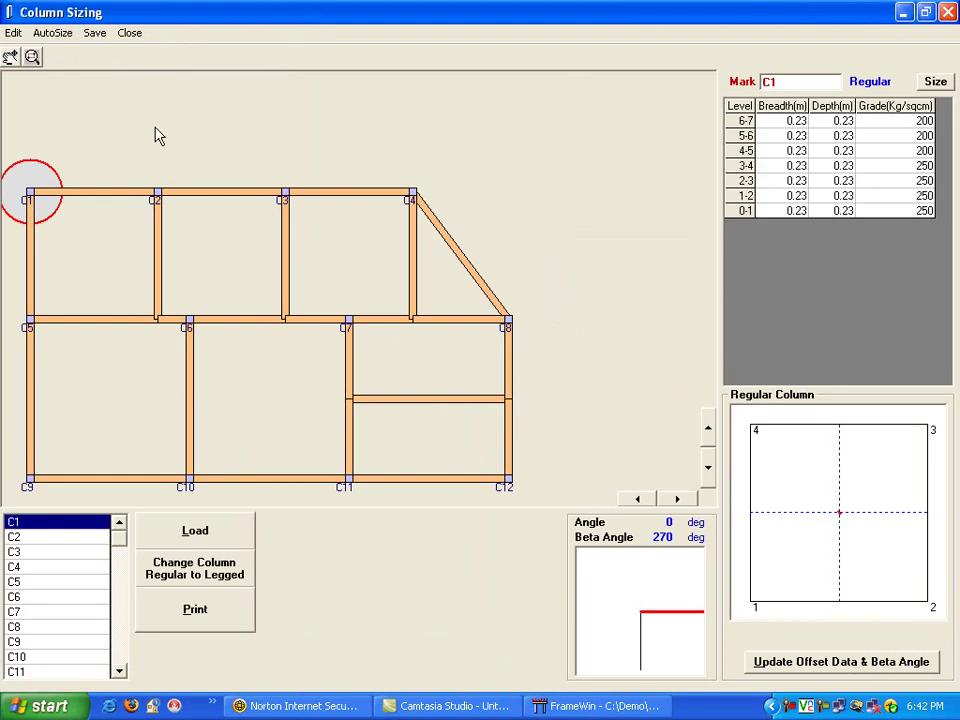
{"action": "left_click", "coordinate": [55, 45]}
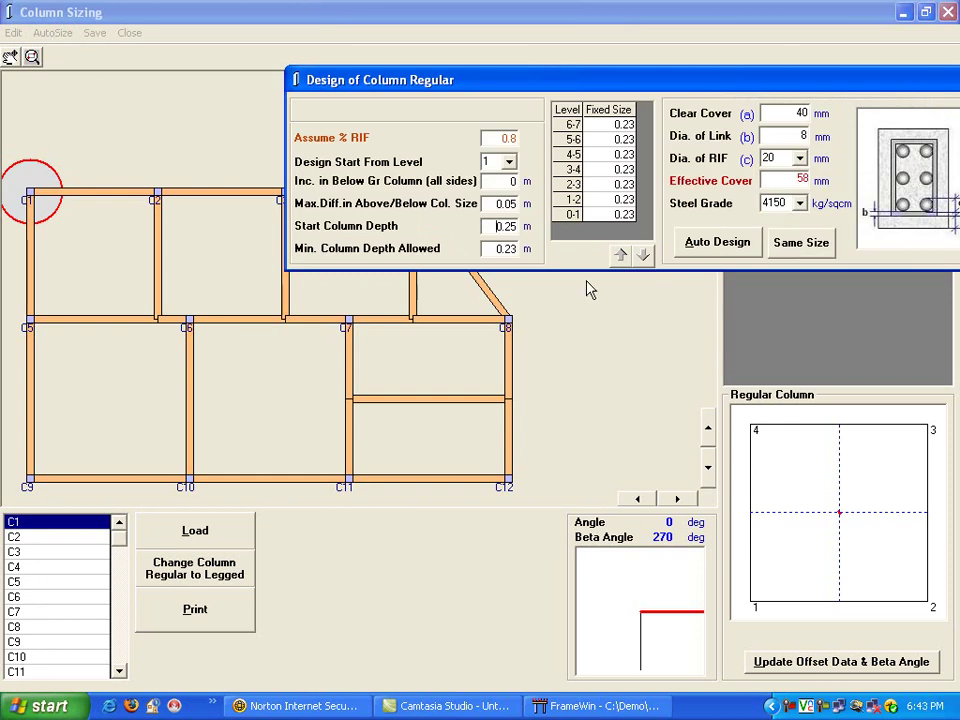
{"action": "double_click", "coordinate": [492, 226]}
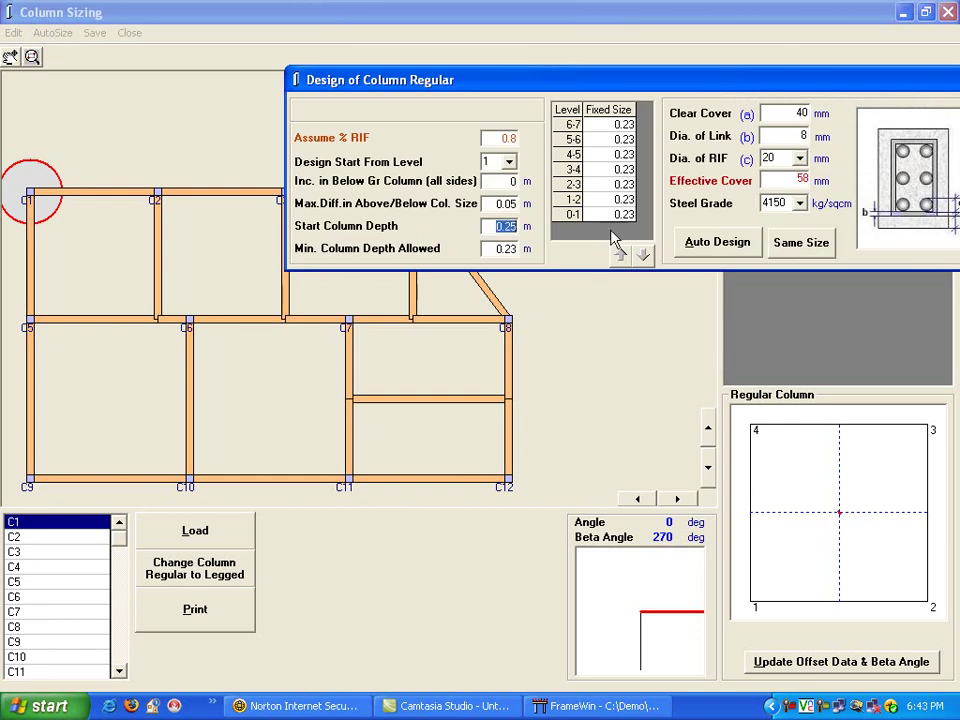
{"action": "type", "text": ".23"}
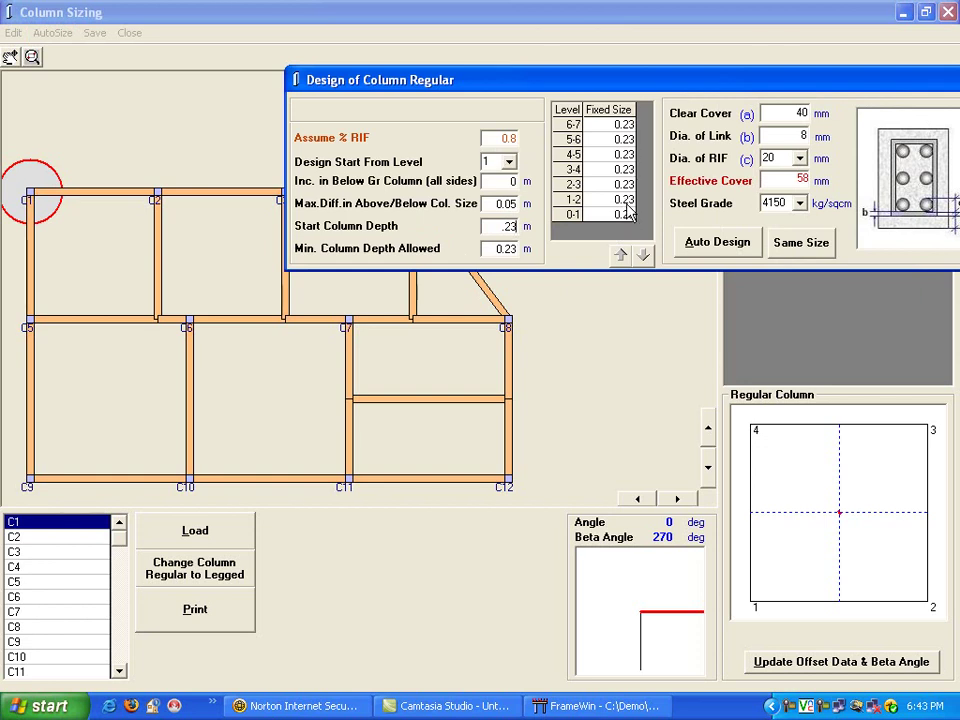
{"action": "left_click", "coordinate": [740, 243]}
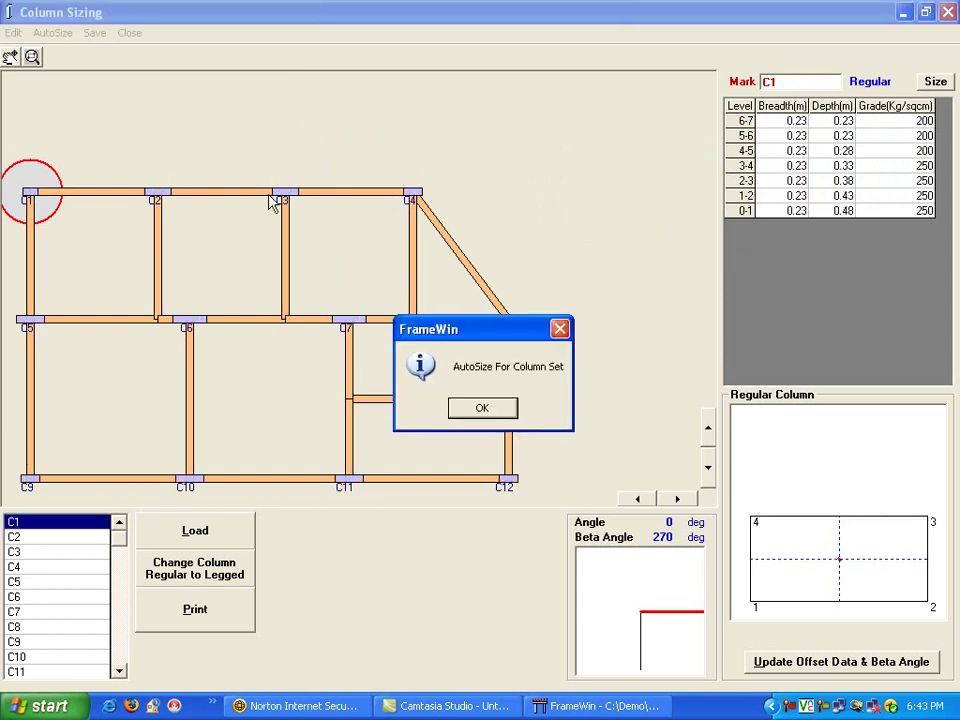
Offset column C1 from its 1-4 face by 0.115 m and update its offset data
{"action": "left_click", "coordinate": [498, 412]}
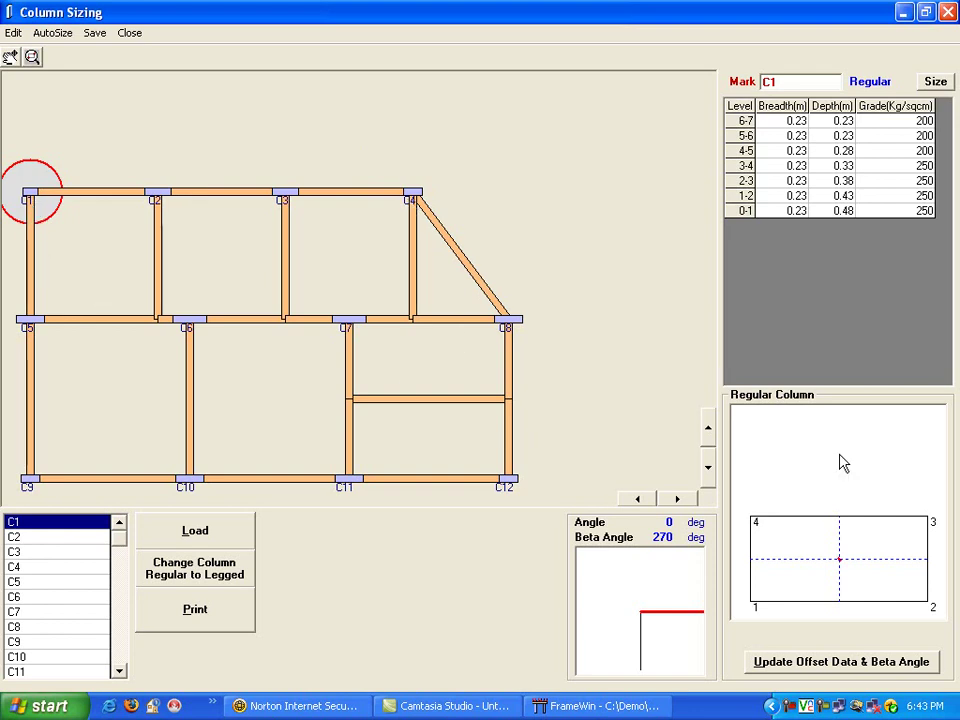
{"action": "left_click", "coordinate": [752, 572]}
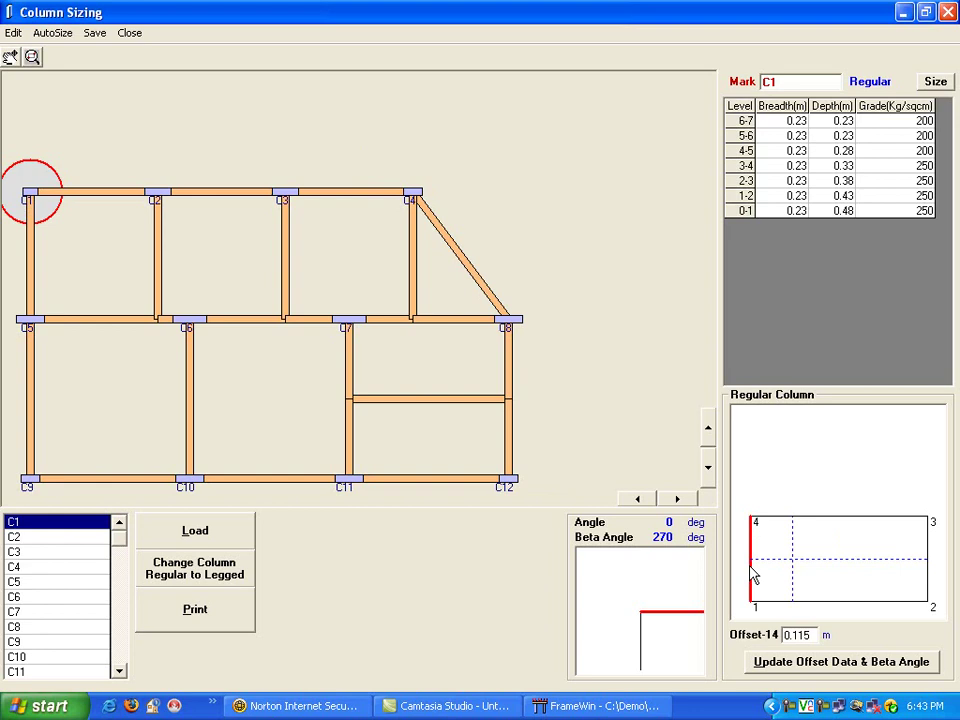
{"action": "left_click", "coordinate": [790, 662]}
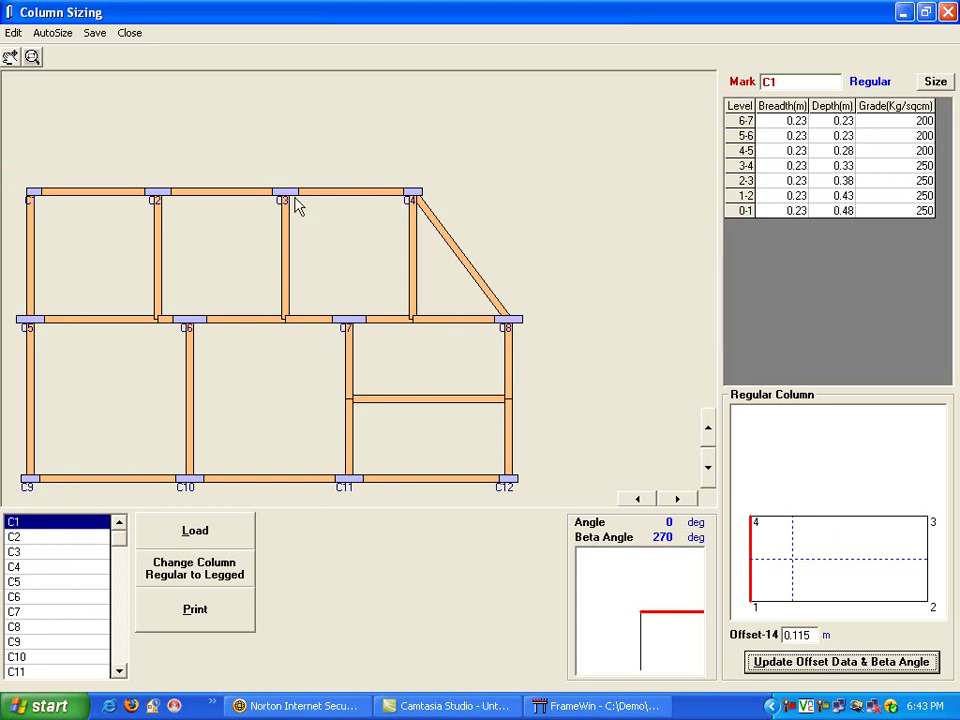
Align column C4 with the diagonal beam at 307 degrees and apply an Offset-14 of 0.115 m
{"action": "left_click", "coordinate": [414, 201]}
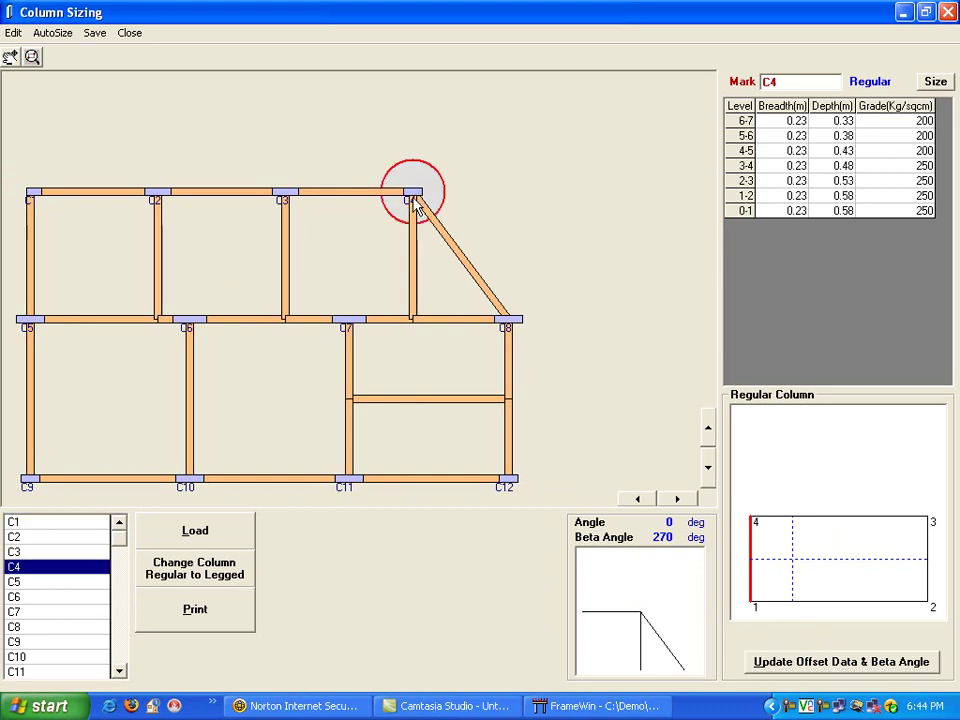
{"action": "left_click", "coordinate": [663, 637]}
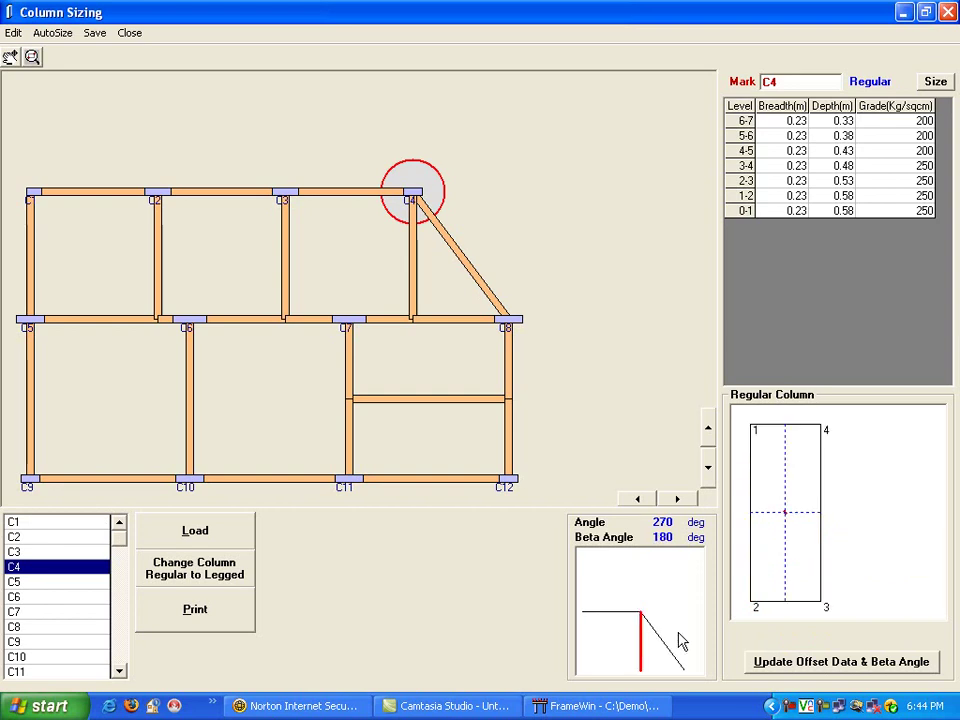
{"action": "left_click", "coordinate": [681, 640]}
{"action": "left_click", "coordinate": [790, 455]}
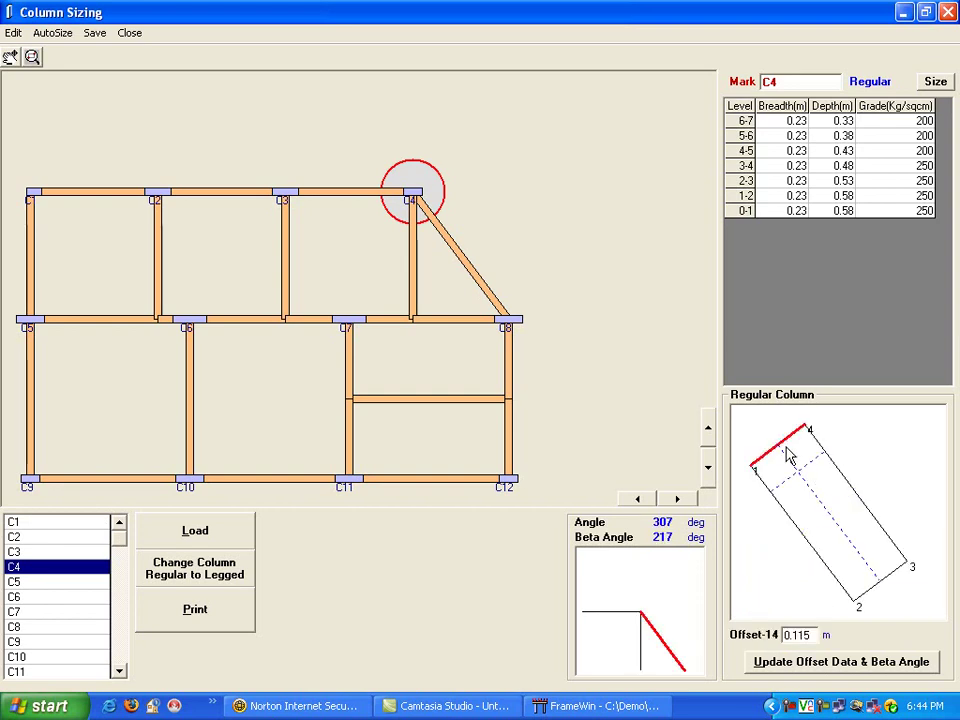
{"action": "left_click", "coordinate": [868, 662]}
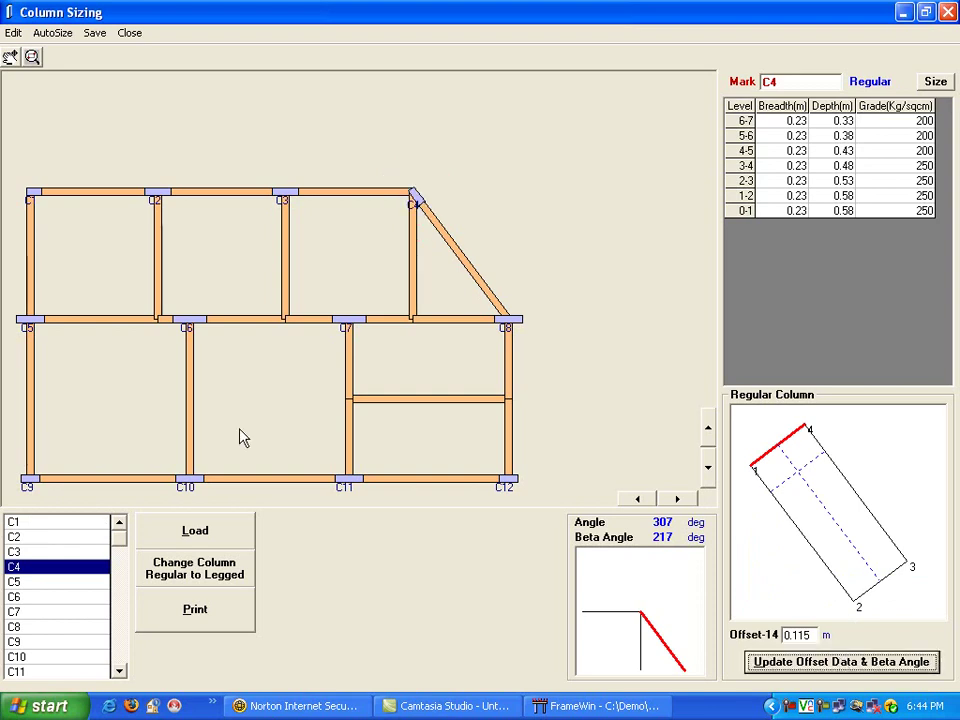
Rotate column C5 to 90 degrees along the beam above it and update its beta angle
{"action": "left_click", "coordinate": [29, 322]}
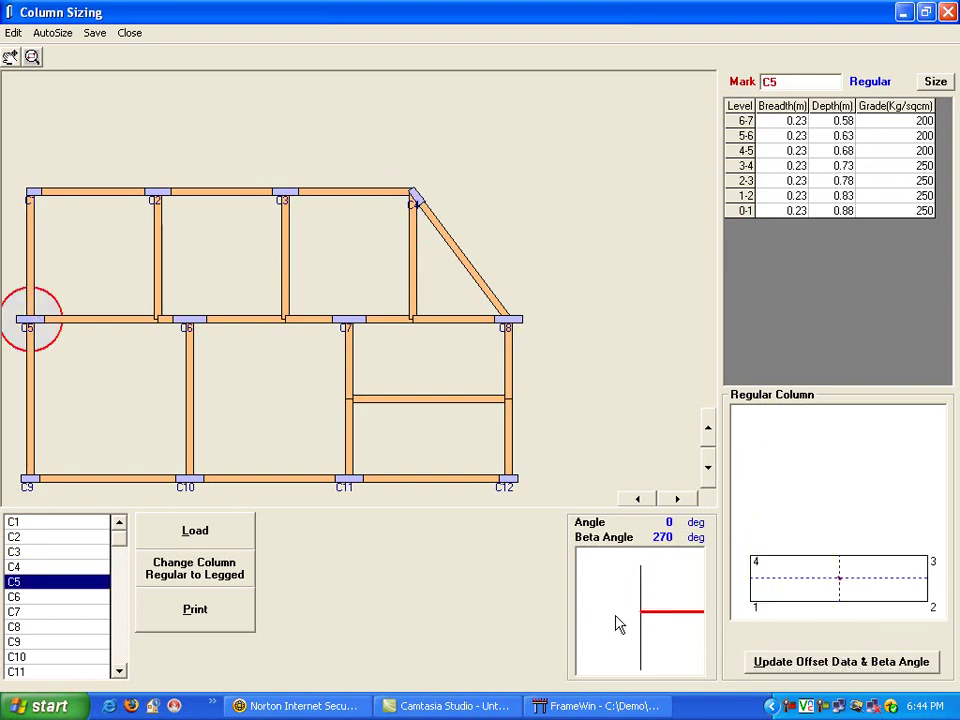
{"action": "left_click", "coordinate": [635, 585]}
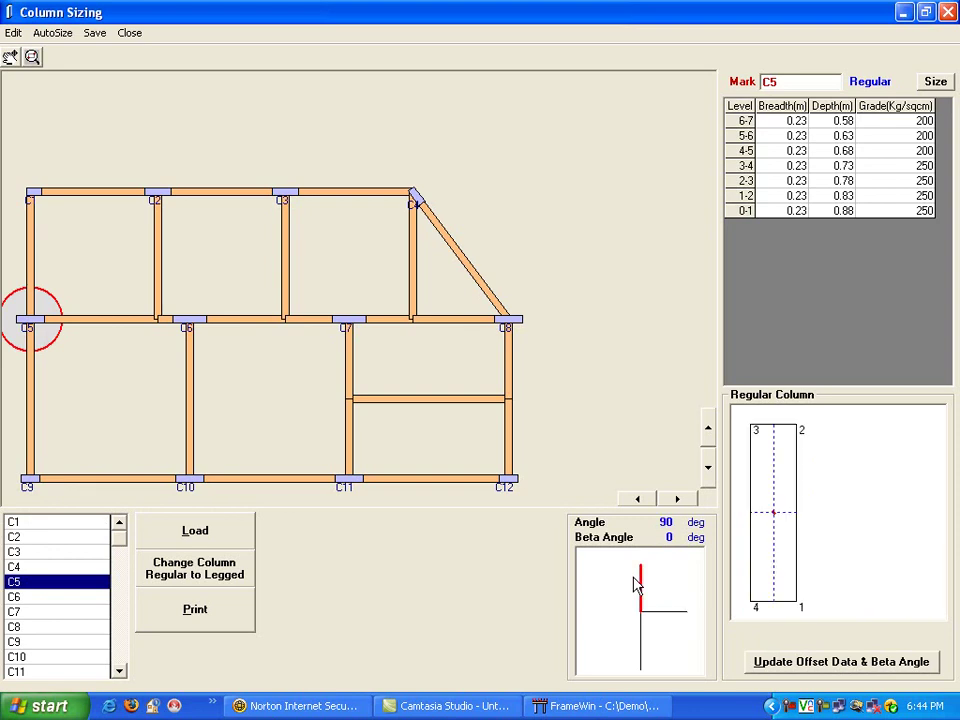
{"action": "left_click", "coordinate": [805, 663]}
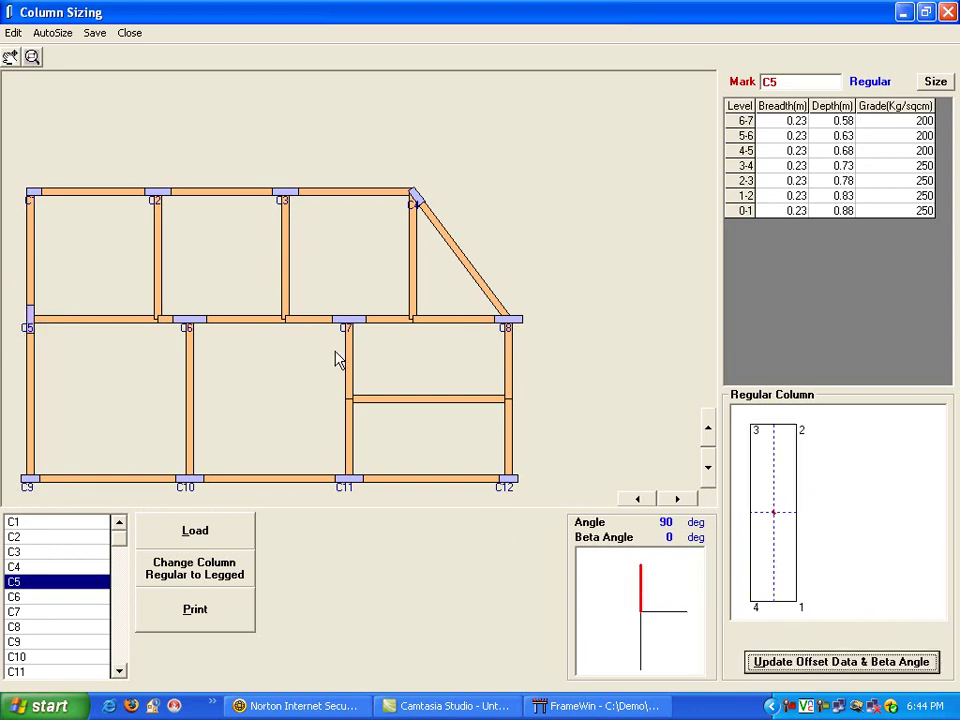
Align column C8 with the diagonal beam at 127 degrees and apply an Offset-14 of 0.115 m
{"action": "left_click", "coordinate": [508, 320]}
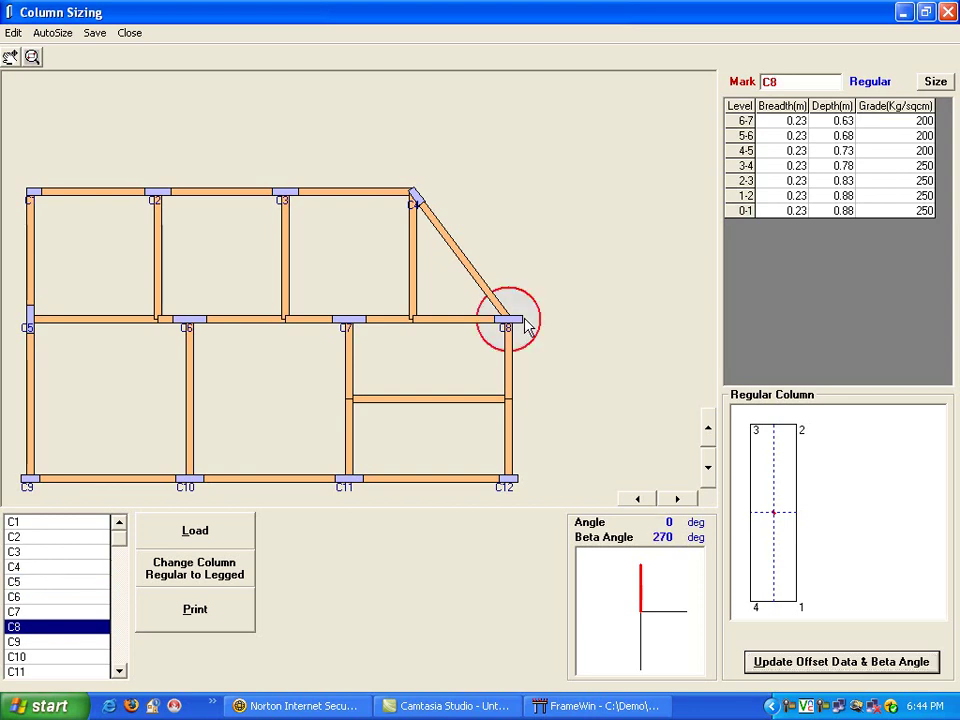
{"action": "left_click", "coordinate": [626, 576]}
{"action": "left_click", "coordinate": [880, 598]}
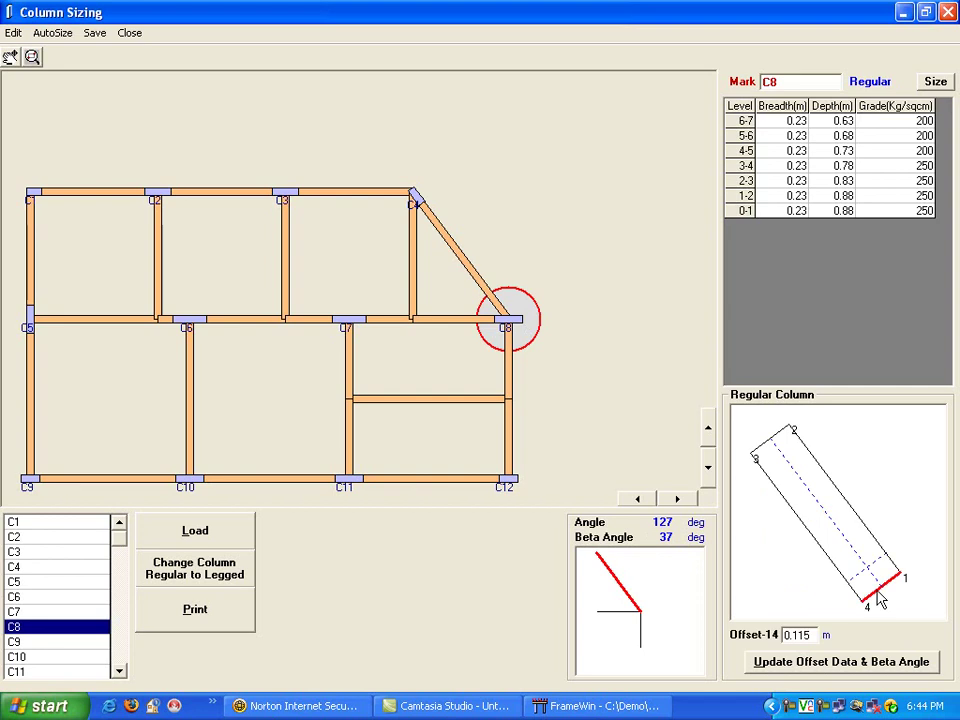
{"action": "left_click", "coordinate": [841, 664]}
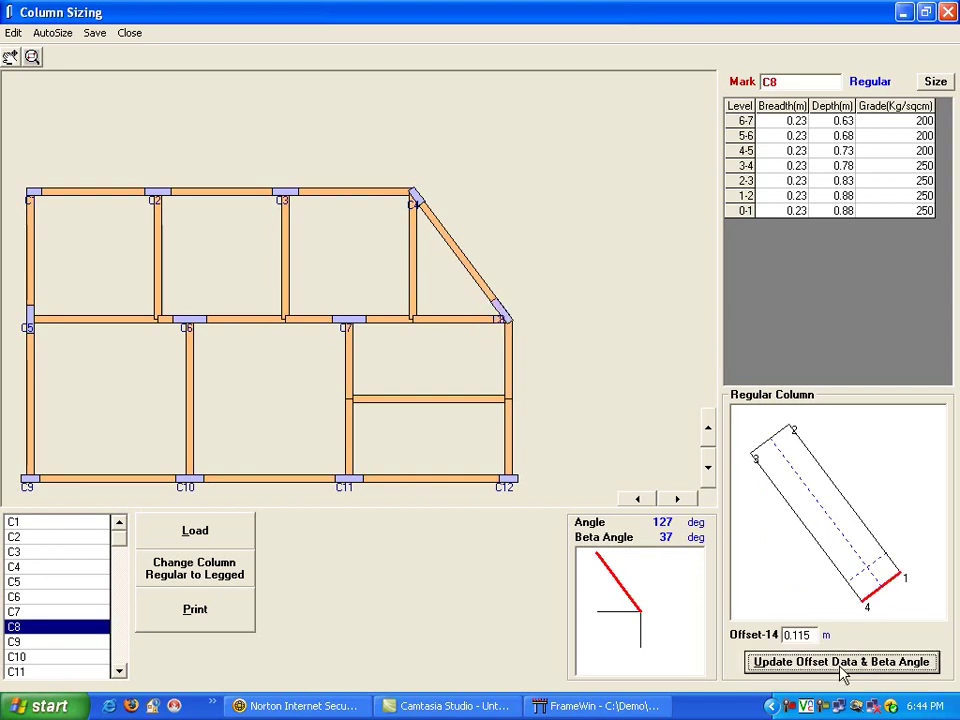
Apply an Offset-14 of 0.115 m to corner column C9, keeping it at 0 degrees
{"action": "left_click", "coordinate": [31, 482]}
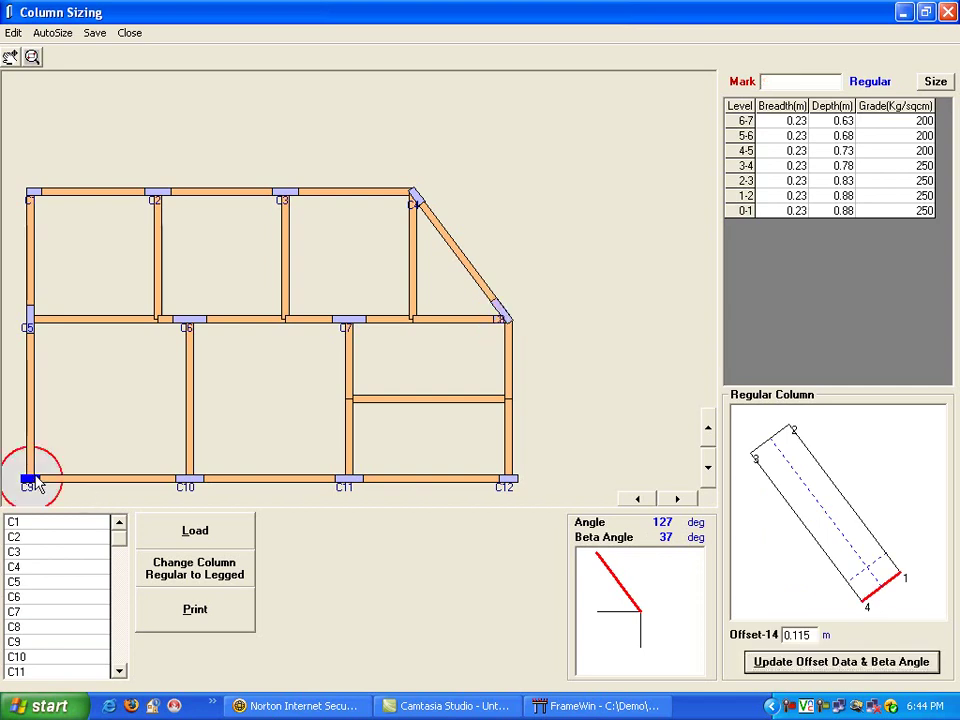
{"action": "left_click", "coordinate": [768, 576]}
{"action": "left_click", "coordinate": [831, 664]}
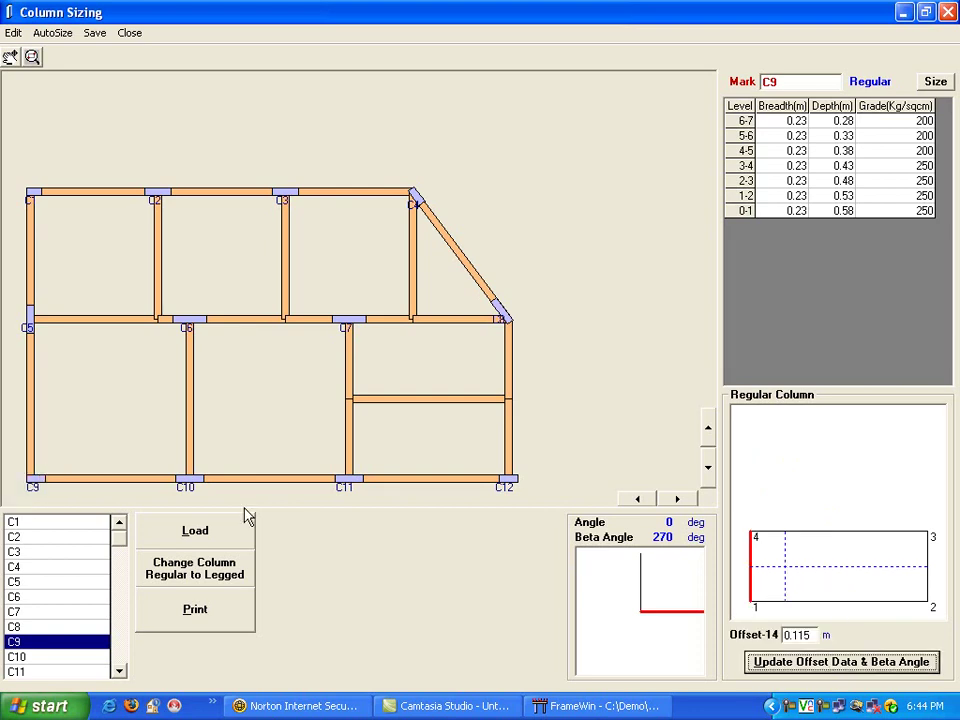
Rotate columns C10 and C11 to 90 degrees and apply an Offset-14 of 0.115 m to each
{"action": "left_click", "coordinate": [196, 484]}
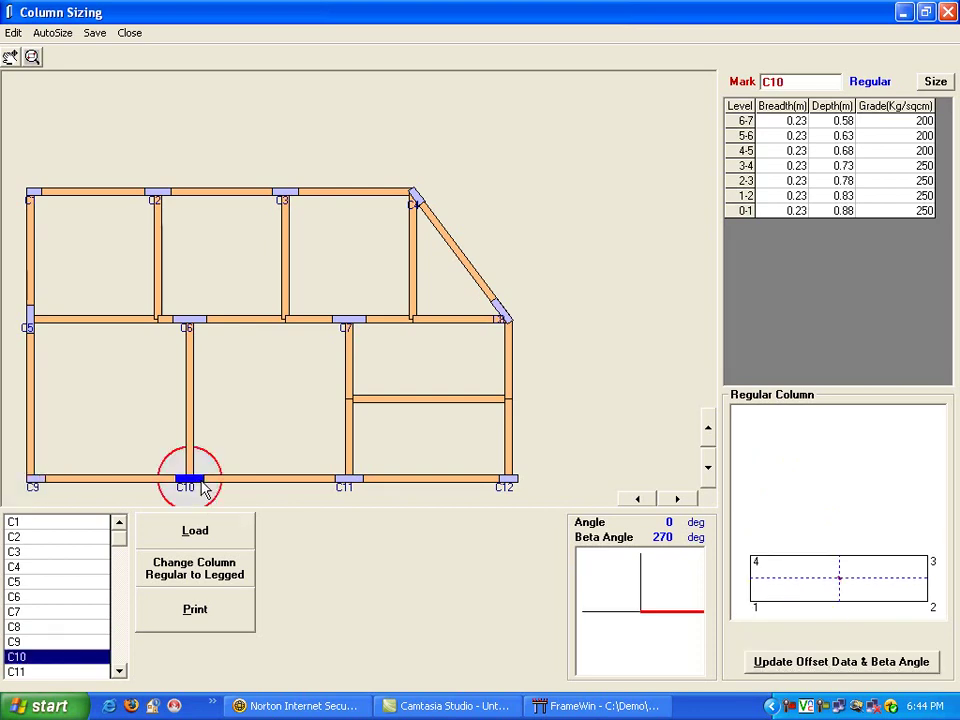
{"action": "left_click", "coordinate": [645, 580]}
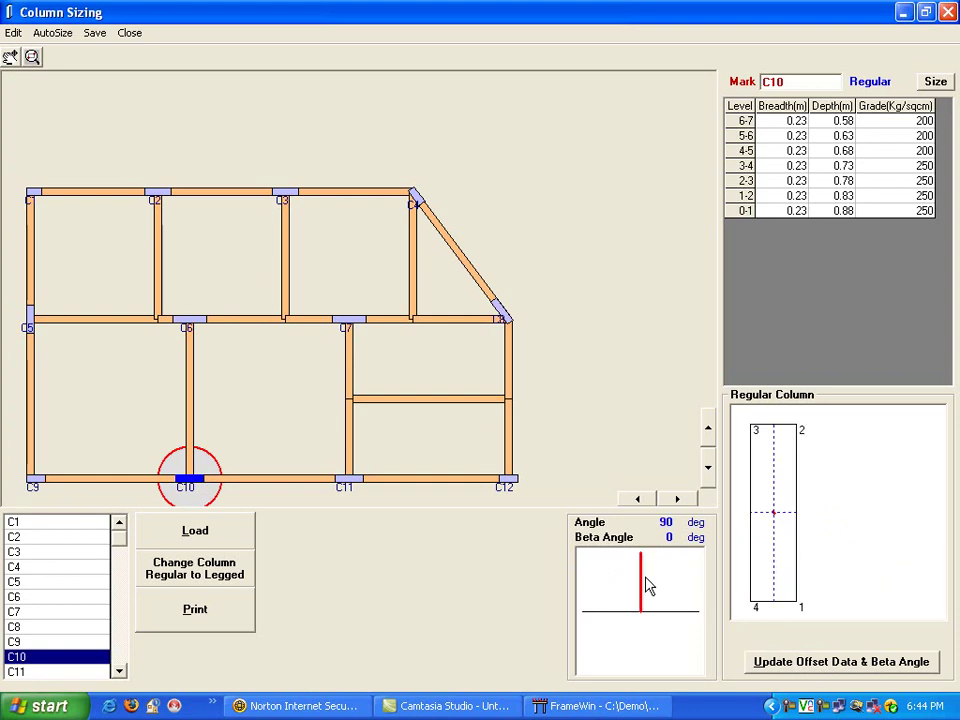
{"action": "left_click", "coordinate": [788, 610]}
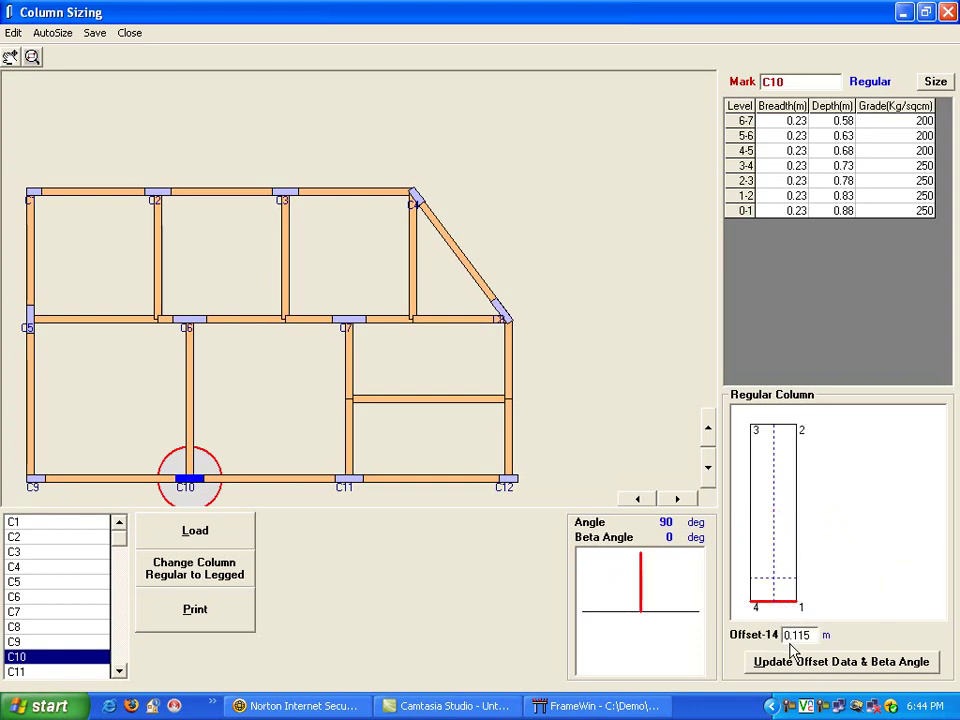
{"action": "left_click", "coordinate": [795, 660]}
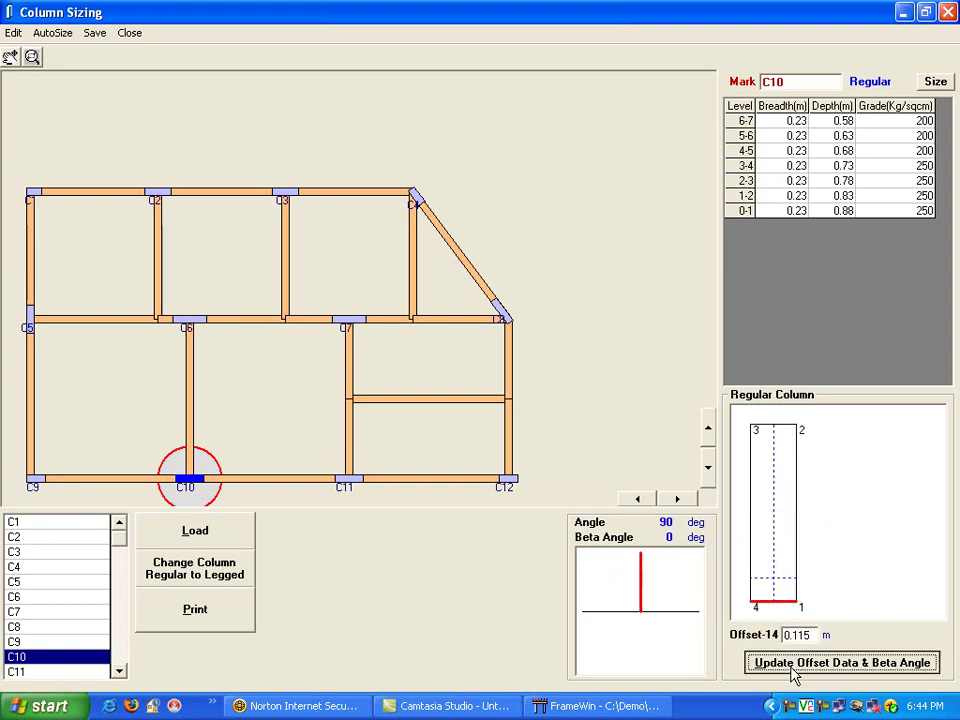
{"action": "left_click", "coordinate": [364, 499]}
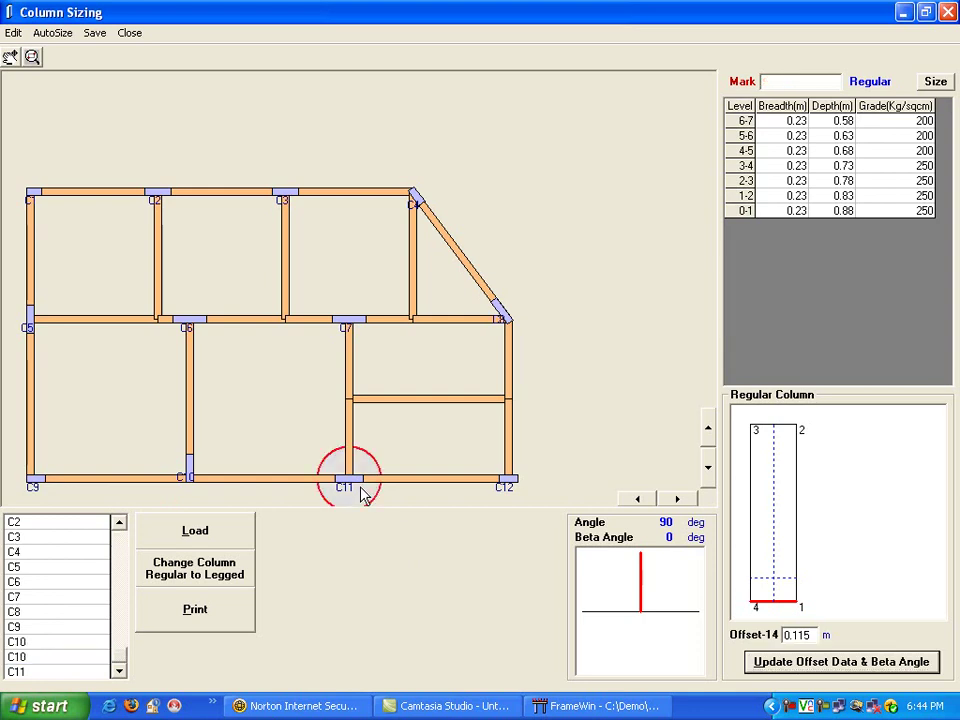
{"action": "left_click", "coordinate": [660, 590]}
{"action": "left_click", "coordinate": [766, 602]}
{"action": "left_click", "coordinate": [822, 665]}
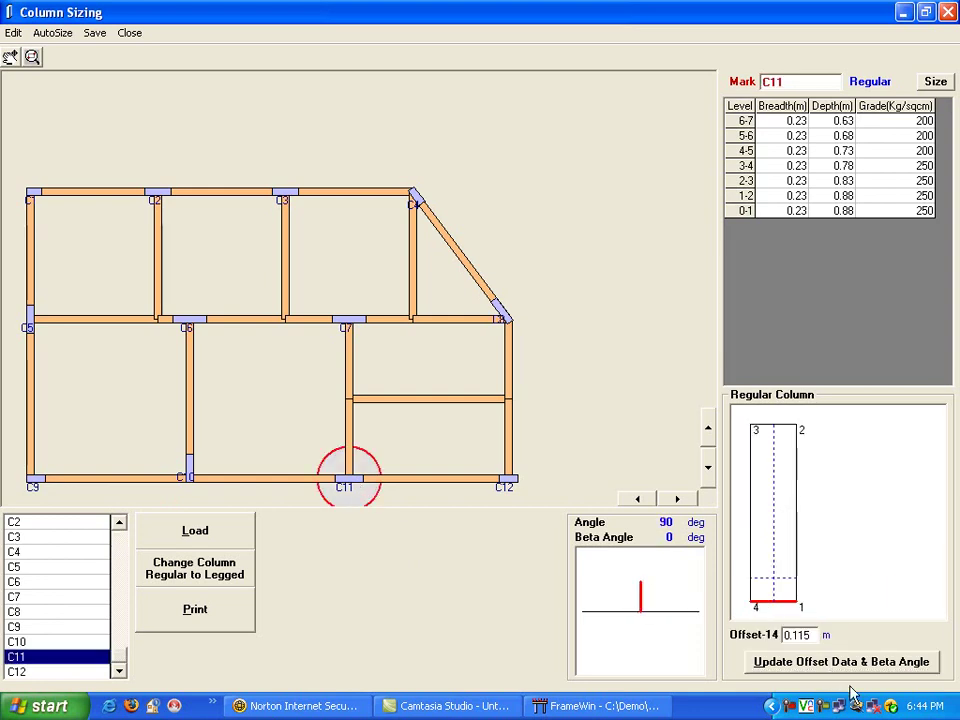
Apply an Offset-23 of 0.115 m to corner column C12 and close Column Sizing
{"action": "left_click", "coordinate": [515, 483]}
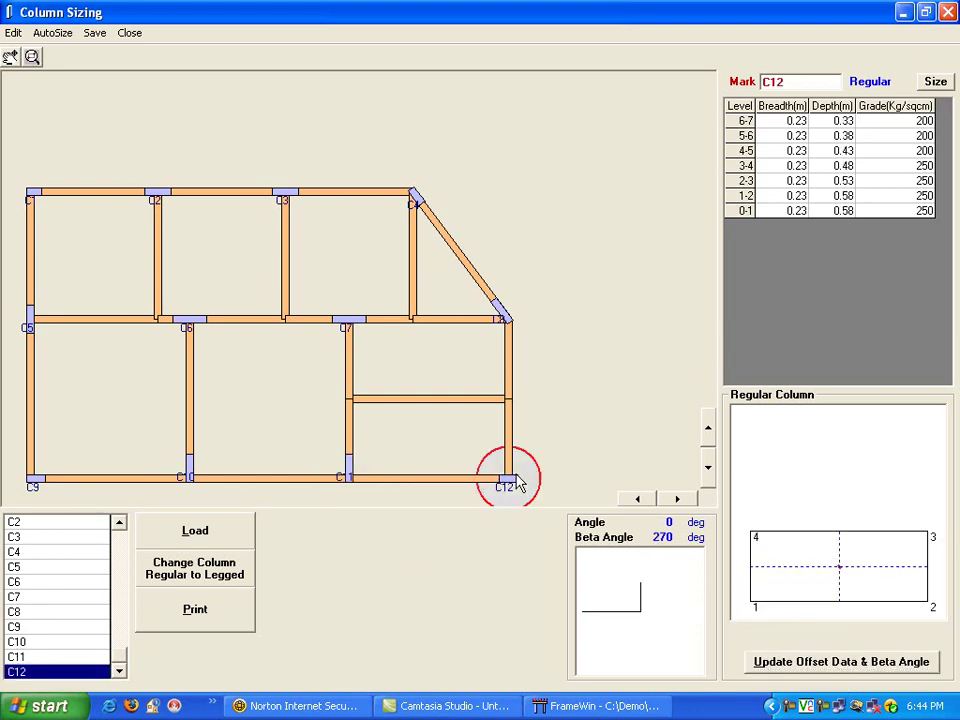
{"action": "left_click", "coordinate": [927, 568]}
{"action": "left_click", "coordinate": [858, 660]}
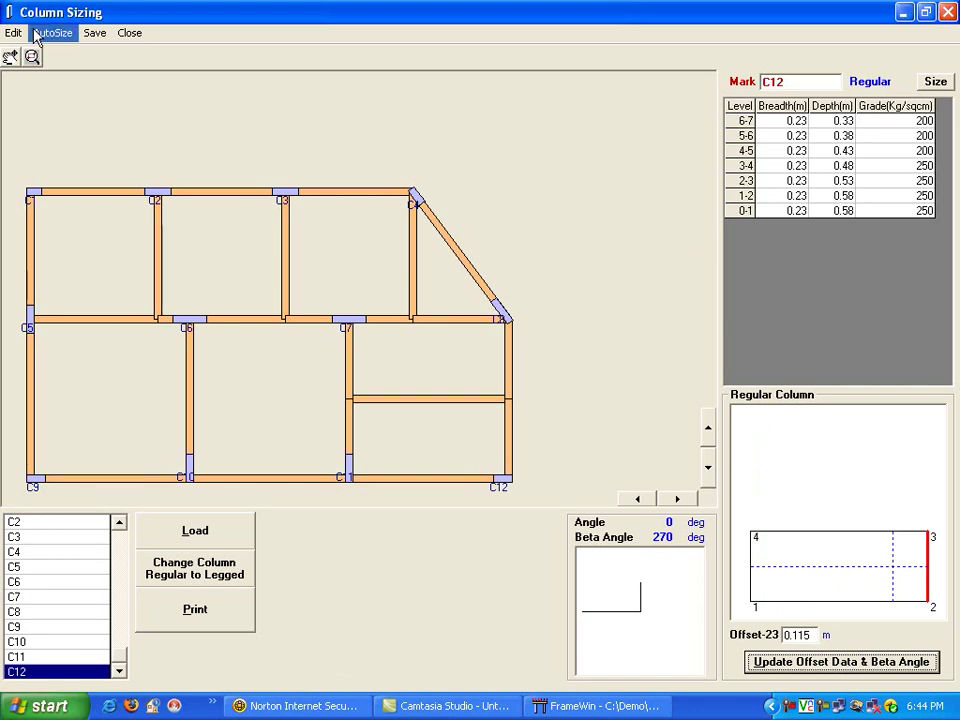
{"action": "left_click", "coordinate": [141, 37]}
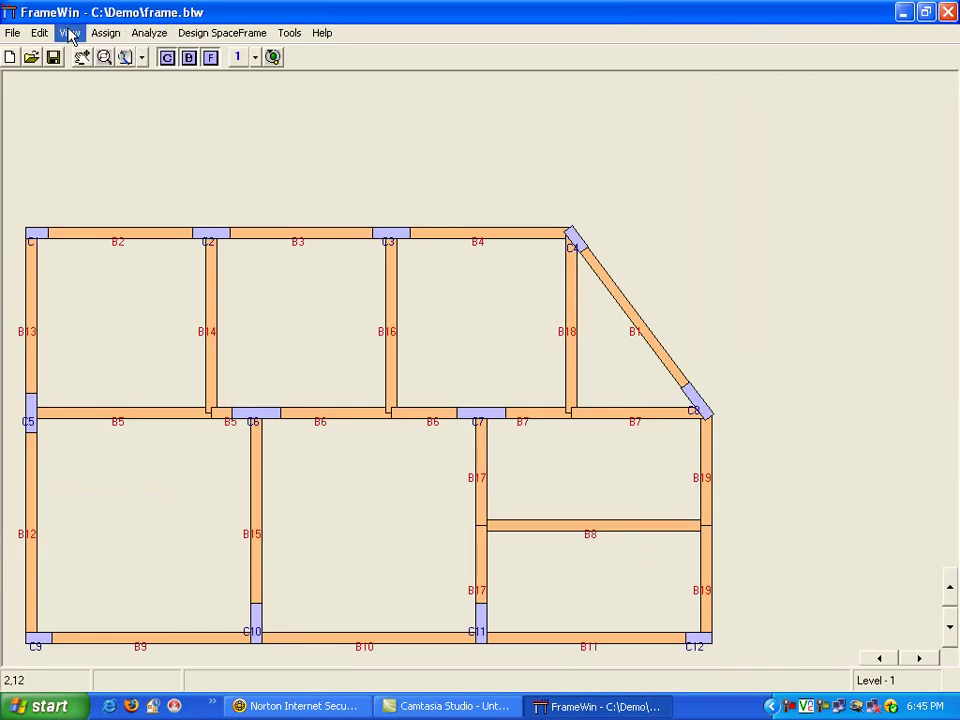
Assign wind parameters for Mumbai with terrain category 3 and a height below ground of 1 m
{"action": "left_click", "coordinate": [105, 35]}
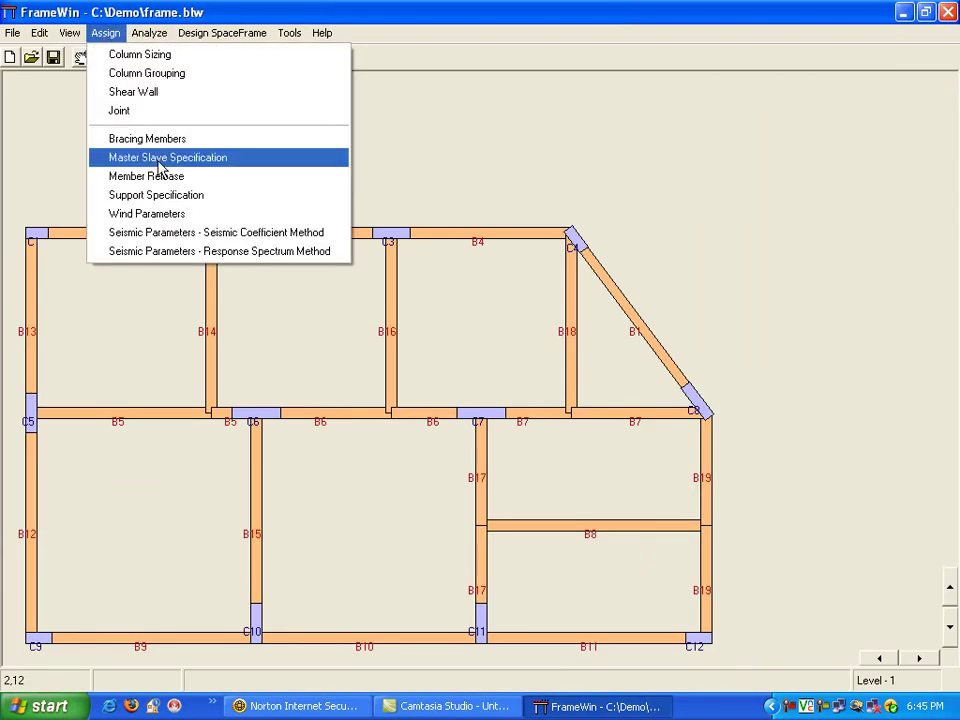
{"action": "left_click", "coordinate": [180, 222]}
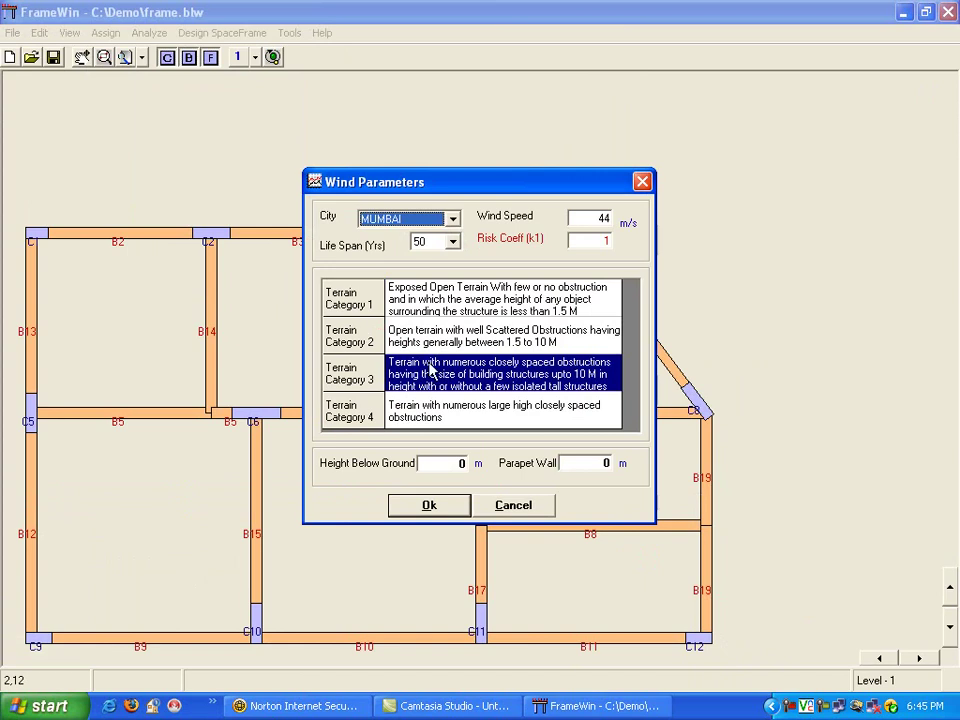
{"action": "left_click", "coordinate": [465, 464]}
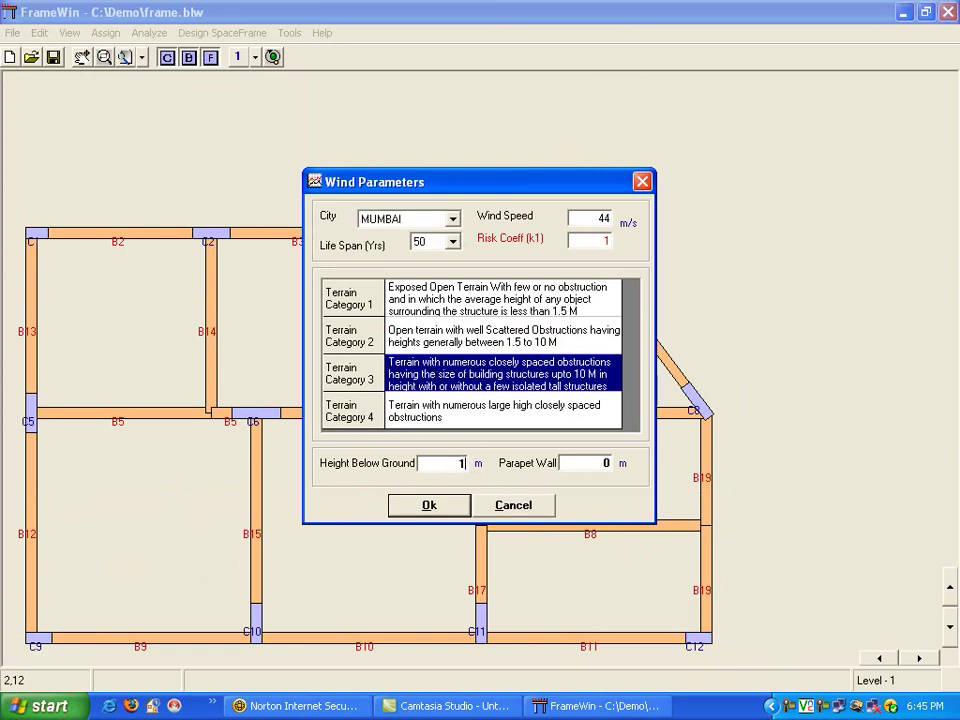
{"action": "type", "text": "1"}
{"action": "left_click", "coordinate": [596, 467]}
{"action": "left_click", "coordinate": [422, 508]}
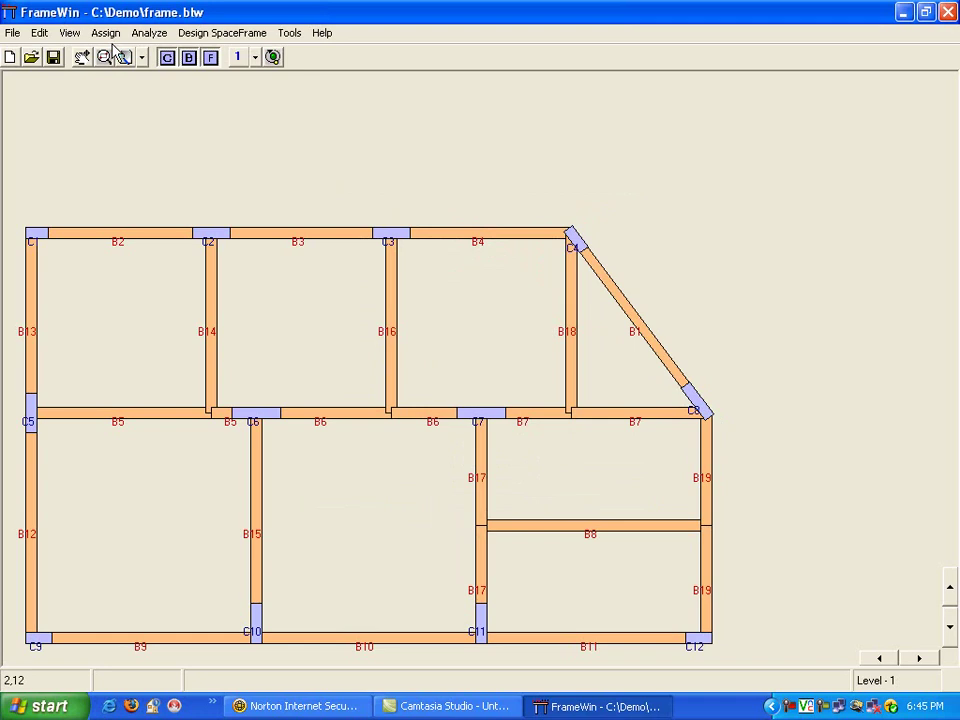
Assign response spectrum seismic parameters for Mumbai, with OMRF, medium soil and time periods calculated with brick infill panels
{"action": "left_click", "coordinate": [113, 38]}
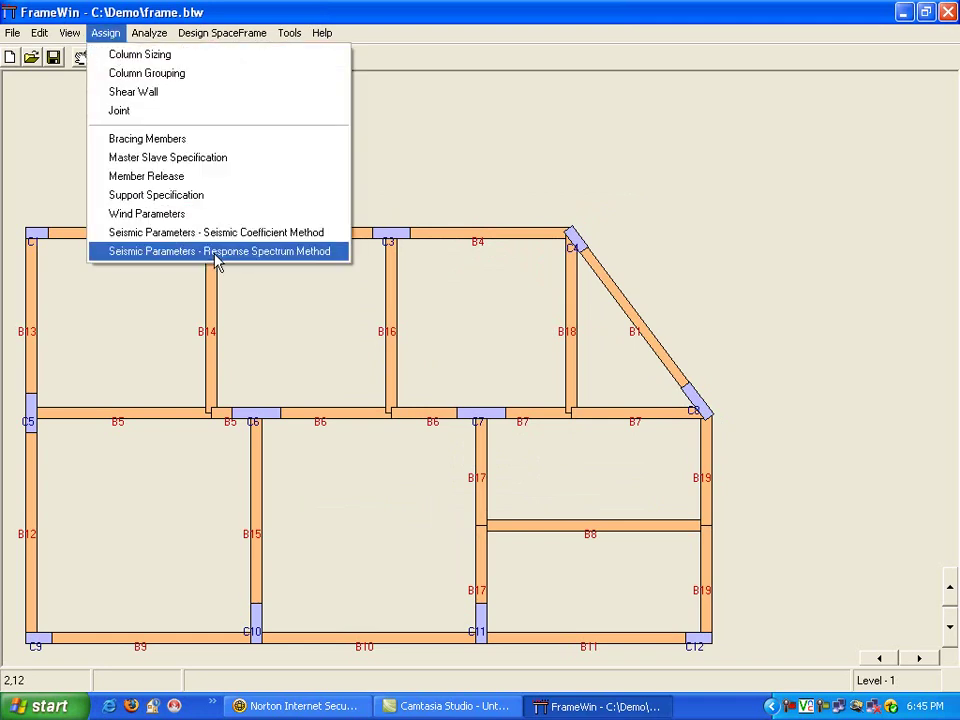
{"action": "left_click", "coordinate": [218, 254]}
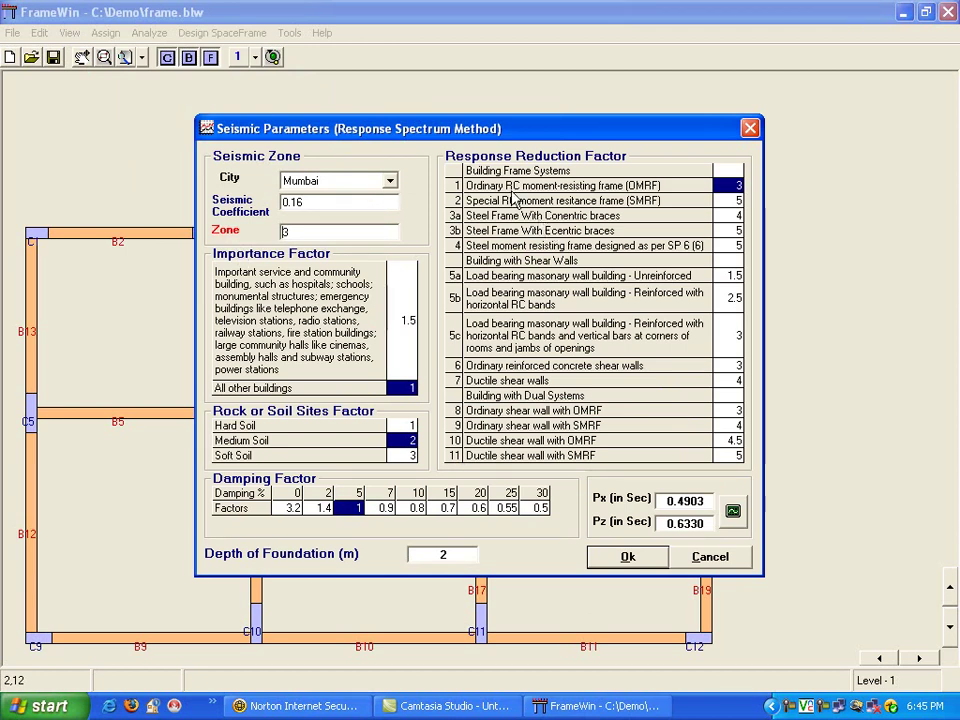
{"action": "left_click", "coordinate": [733, 512]}
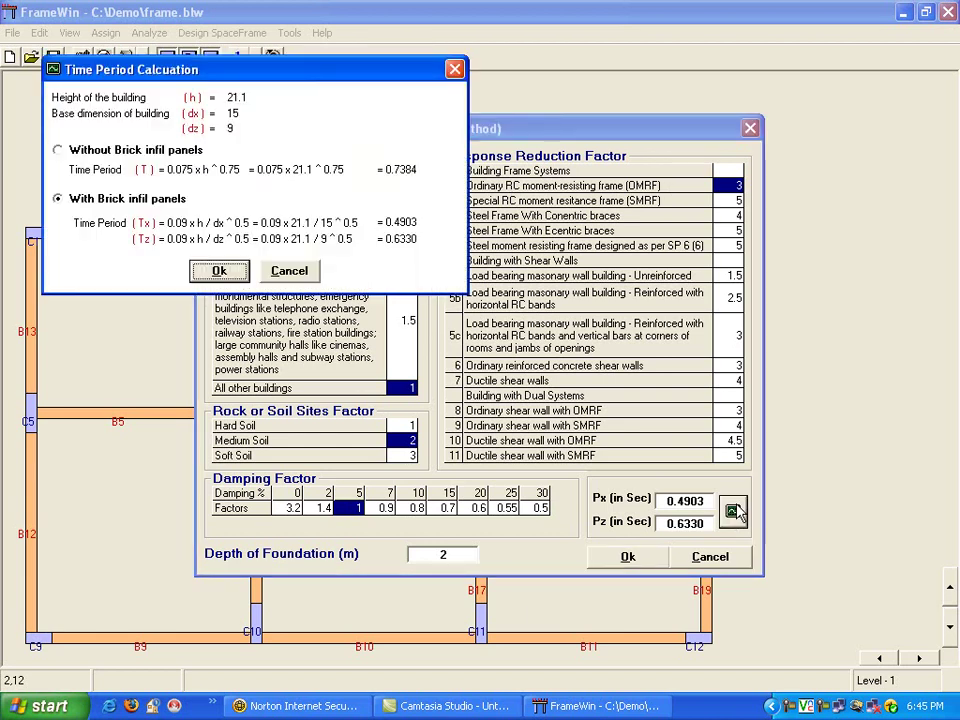
{"action": "left_click", "coordinate": [72, 204]}
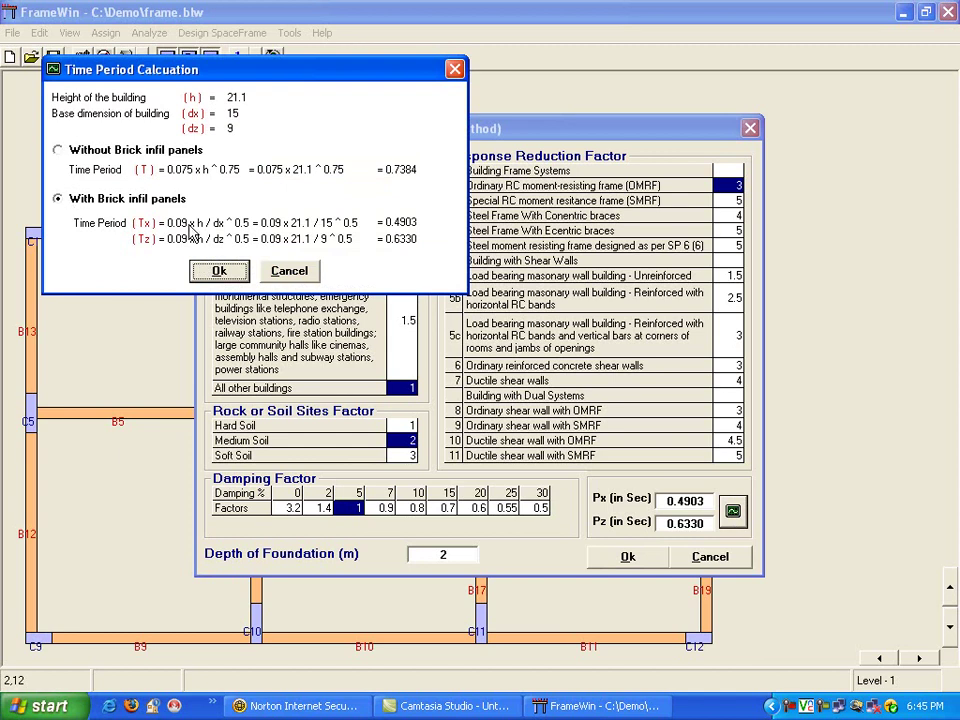
{"action": "left_click", "coordinate": [219, 272]}
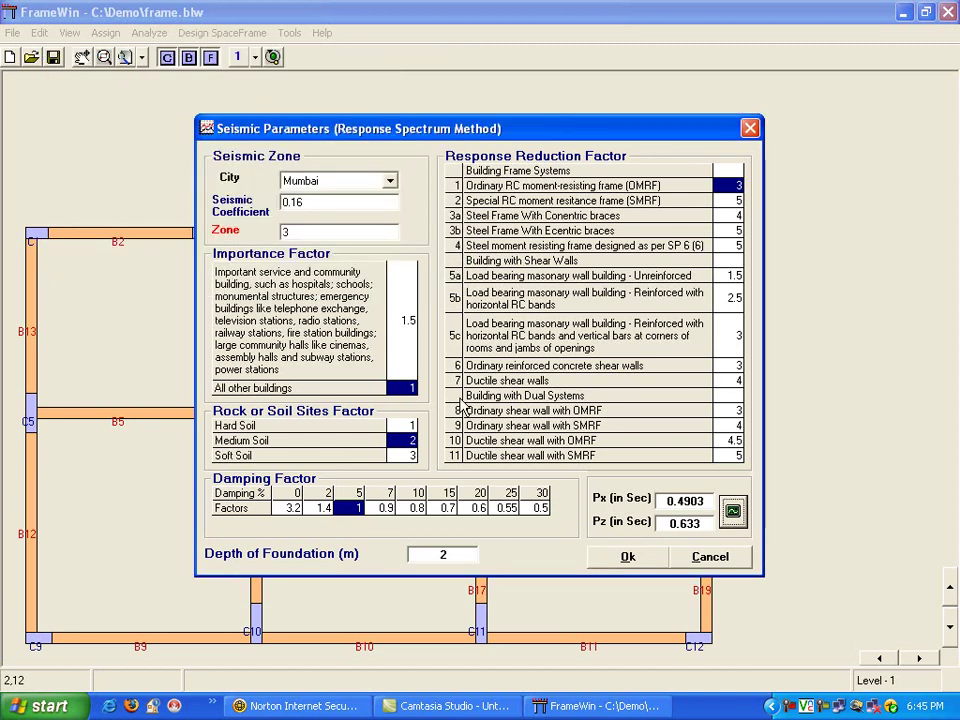
{"action": "left_click", "coordinate": [624, 562]}
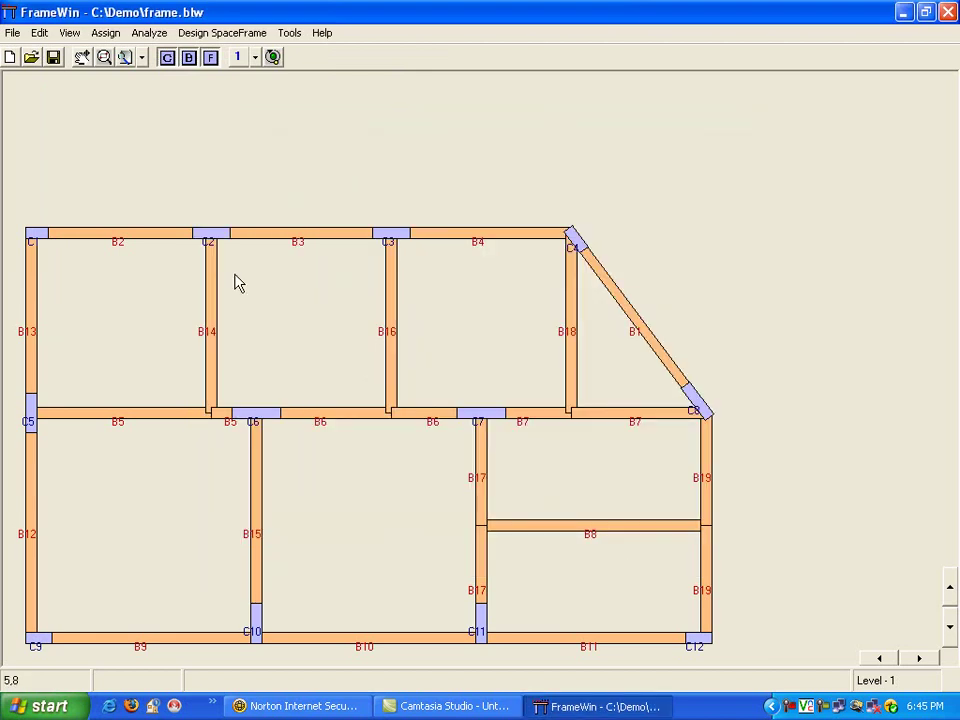
Review the load combination table with its dead, live, wind and seismic factors, then close it
{"action": "left_click", "coordinate": [291, 34]}
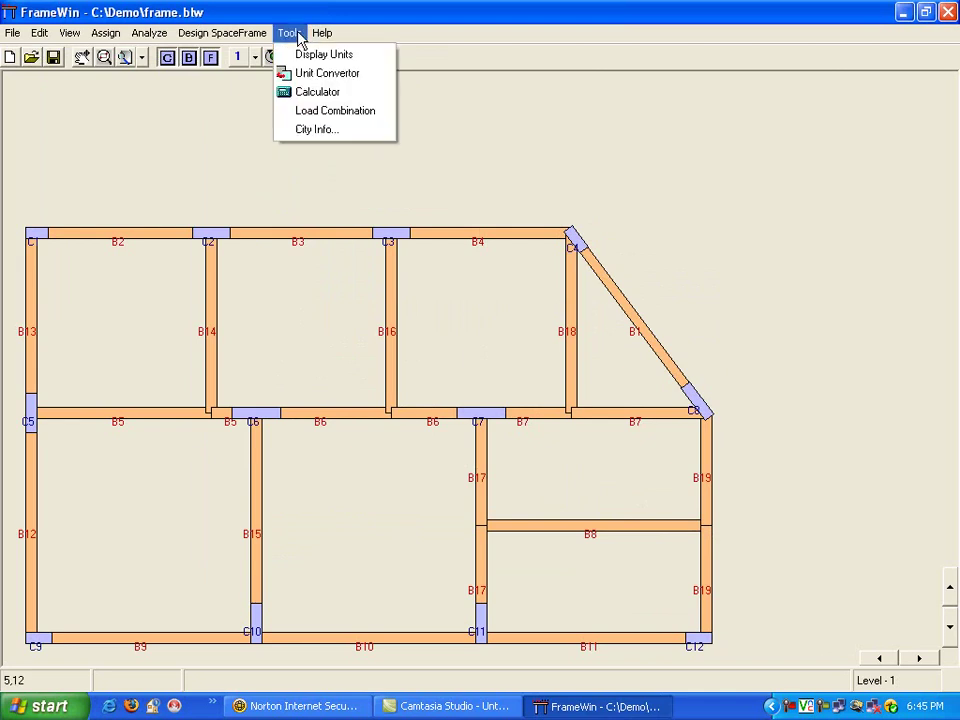
{"action": "left_click", "coordinate": [334, 111]}
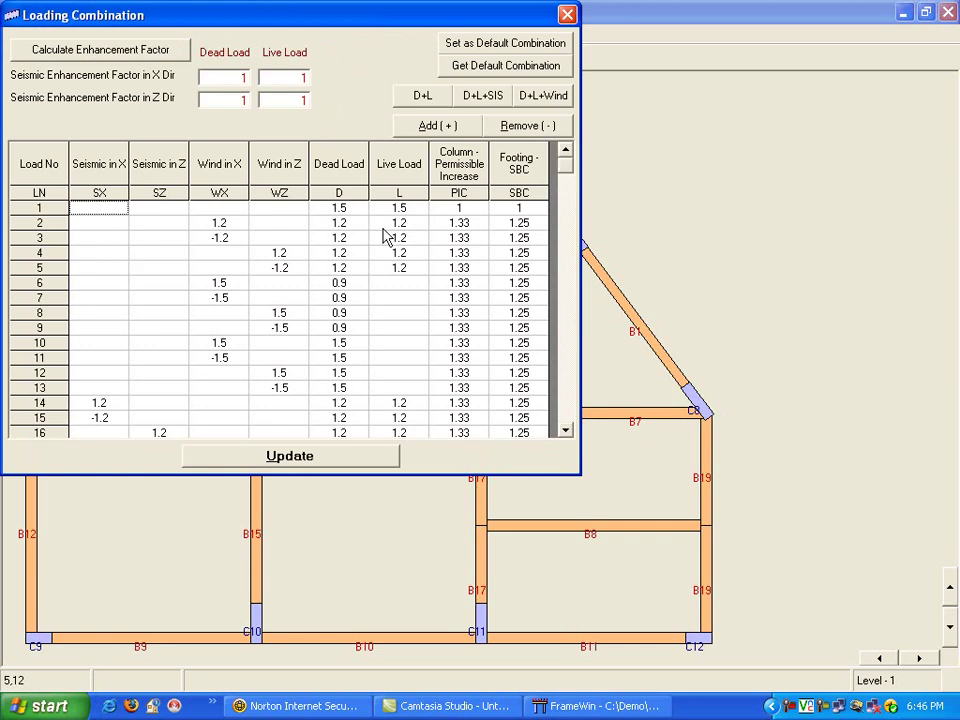
{"action": "left_click", "coordinate": [566, 15]}
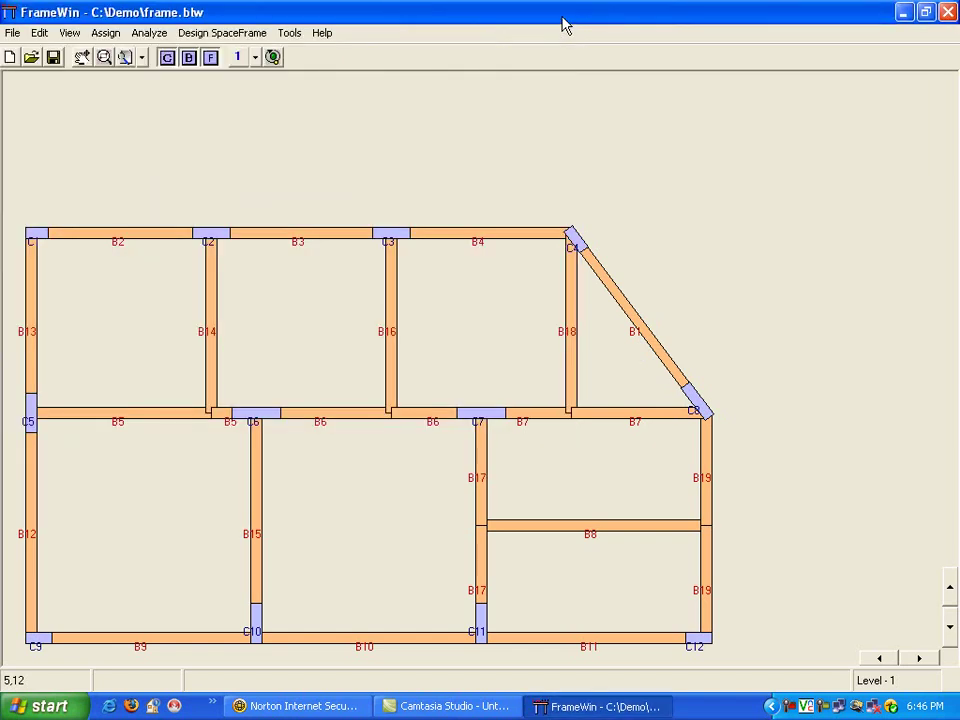
Generate the space frame analysis files frame1.std and frame2.std in Std format and close the file previews
{"action": "left_click", "coordinate": [148, 33]}
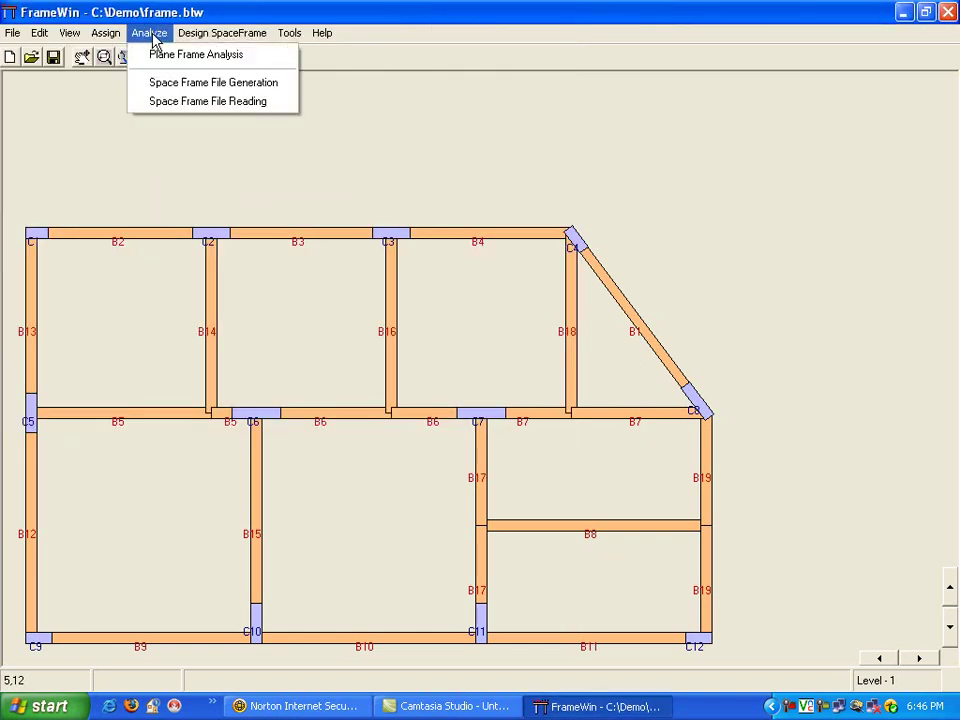
{"action": "left_click", "coordinate": [200, 88]}
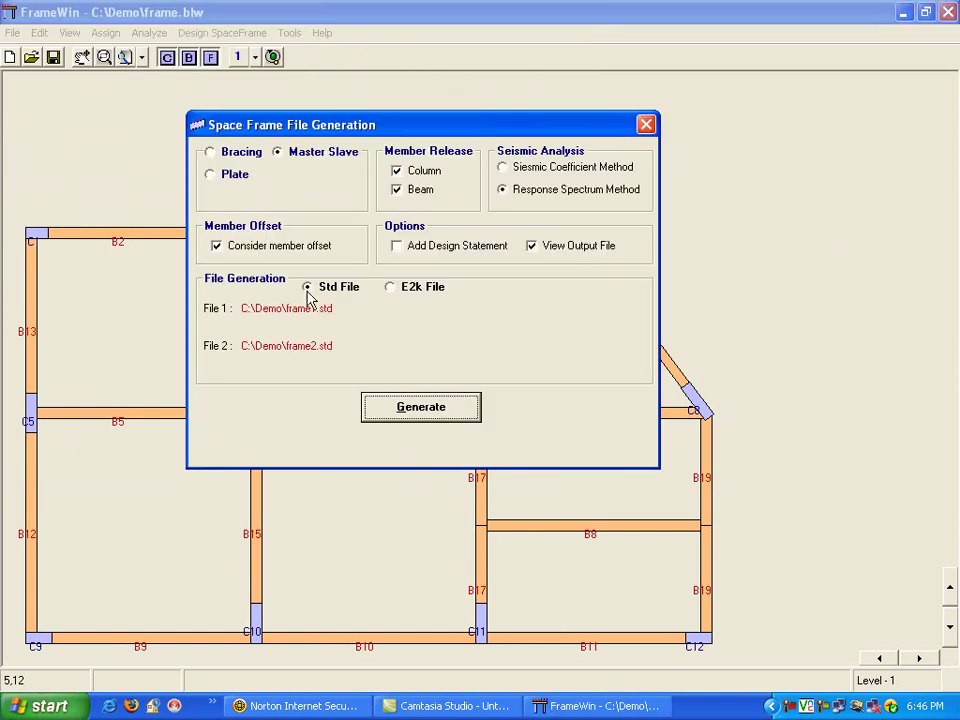
{"action": "left_click", "coordinate": [462, 418]}
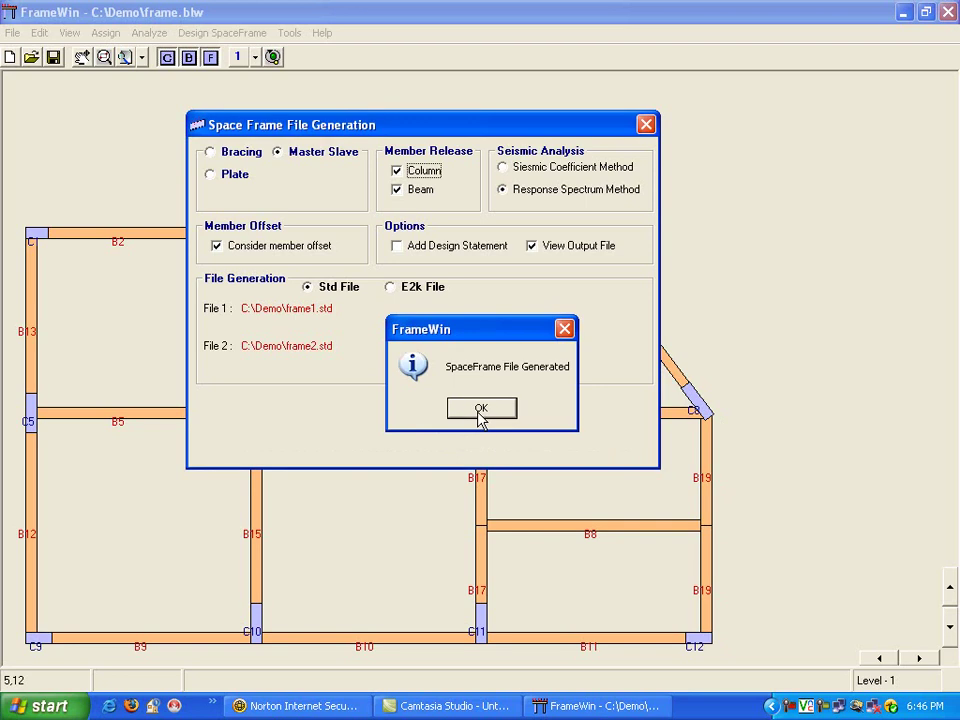
{"action": "left_click", "coordinate": [480, 409]}
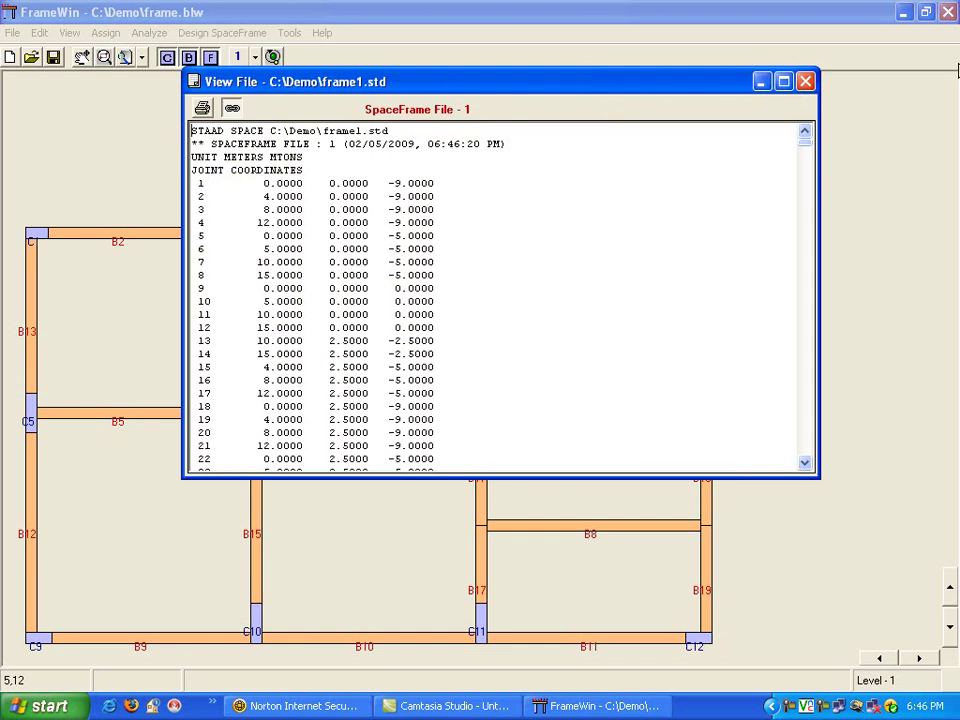
{"action": "left_click", "coordinate": [804, 83]}
{"action": "left_click", "coordinate": [804, 86]}
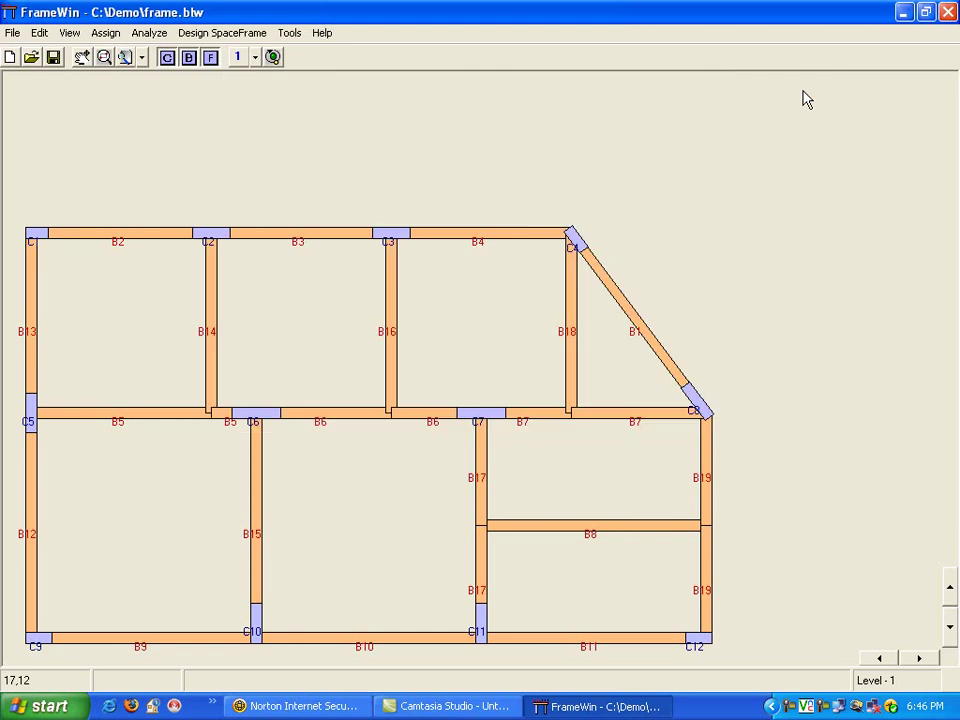
Switch to STAAD.Pro, open frame1.std from the Demo folder and run its analysis
{"action": "left_click", "coordinate": [907, 22]}
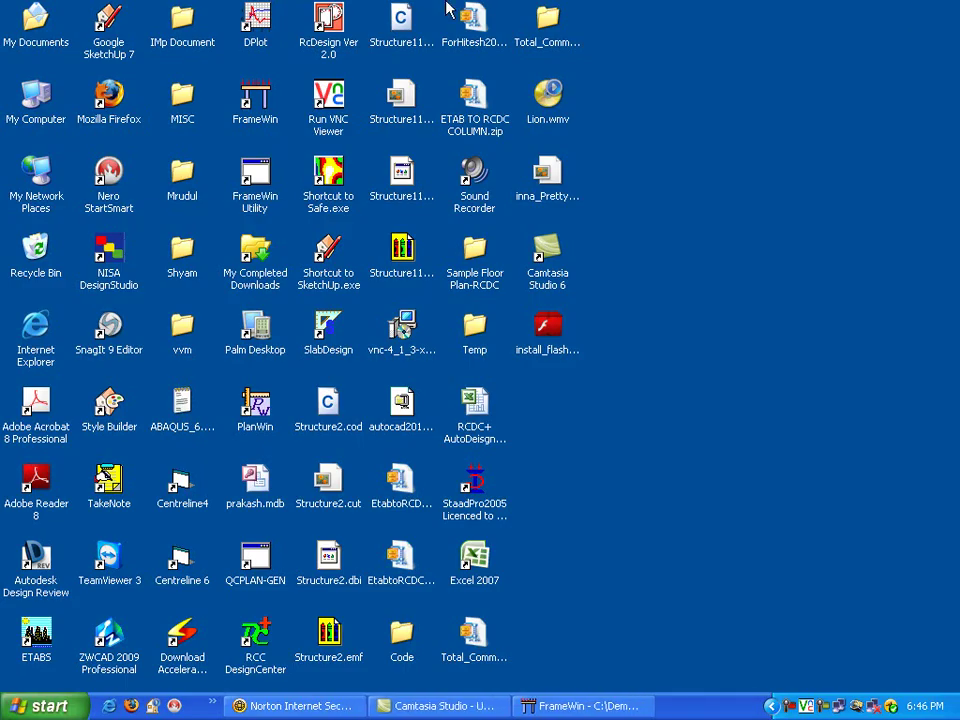
{"action": "double_click", "coordinate": [474, 480]}
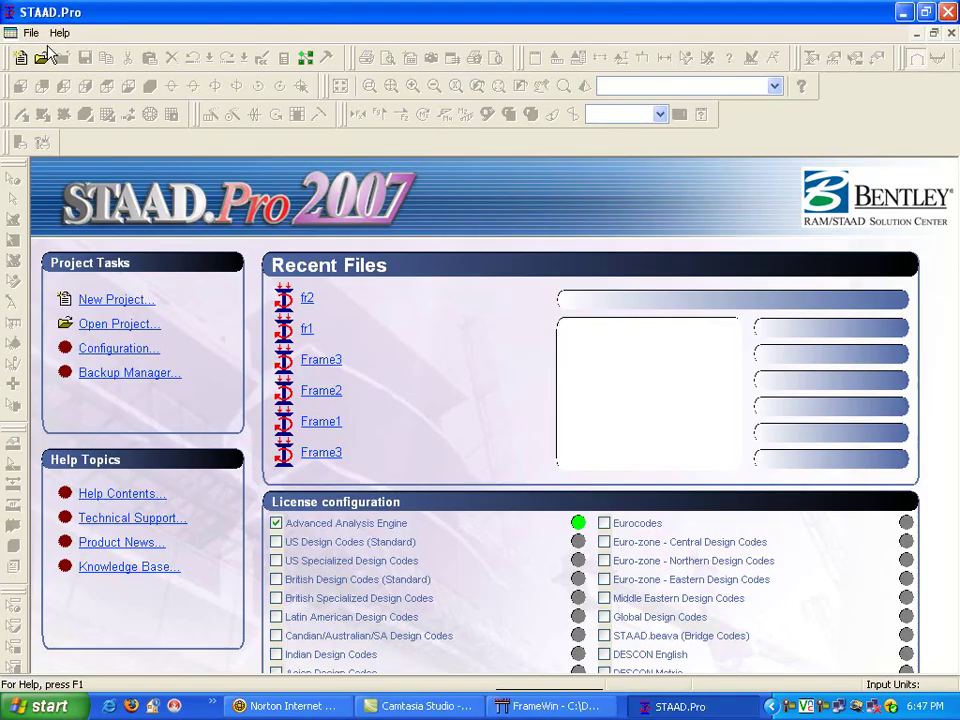
{"action": "left_click", "coordinate": [31, 33]}
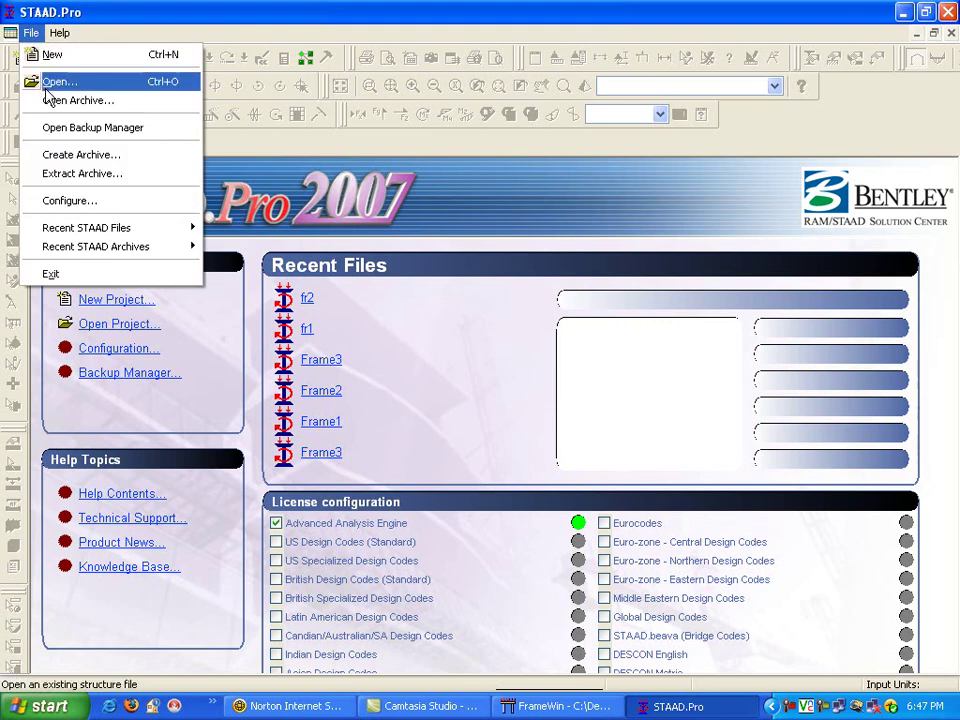
{"action": "left_click", "coordinate": [44, 86]}
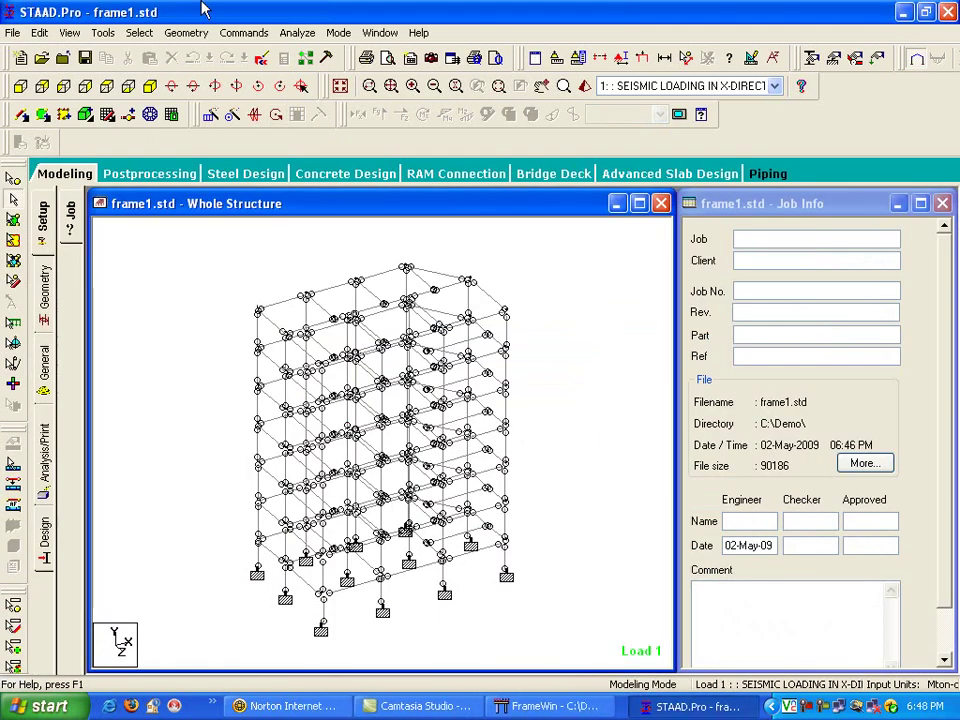
{"action": "left_click", "coordinate": [295, 34]}
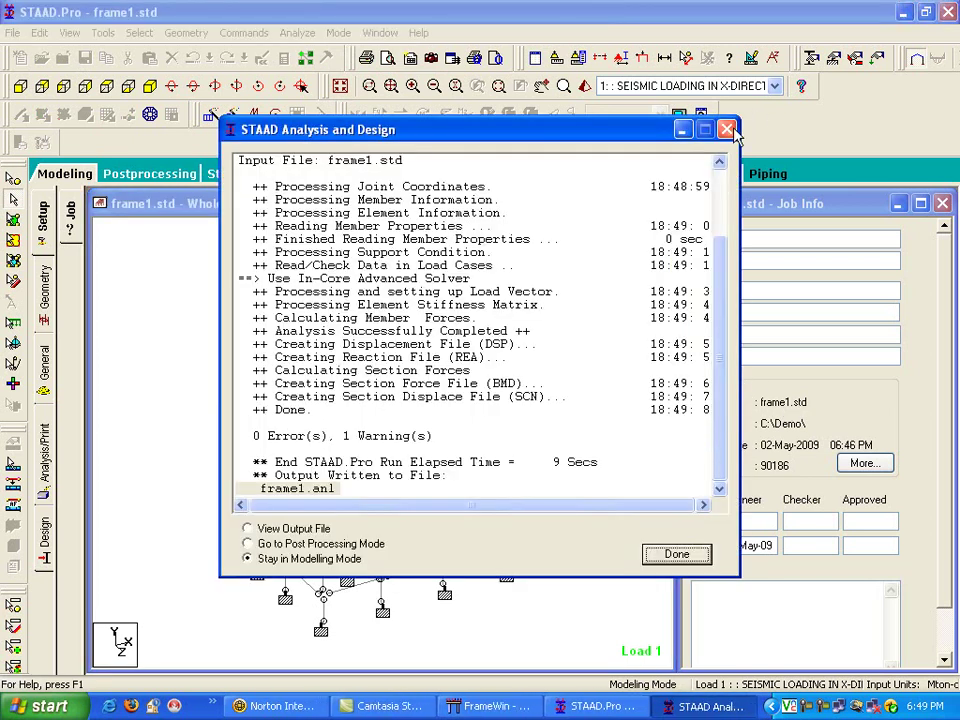
{"action": "left_click", "coordinate": [727, 131]}
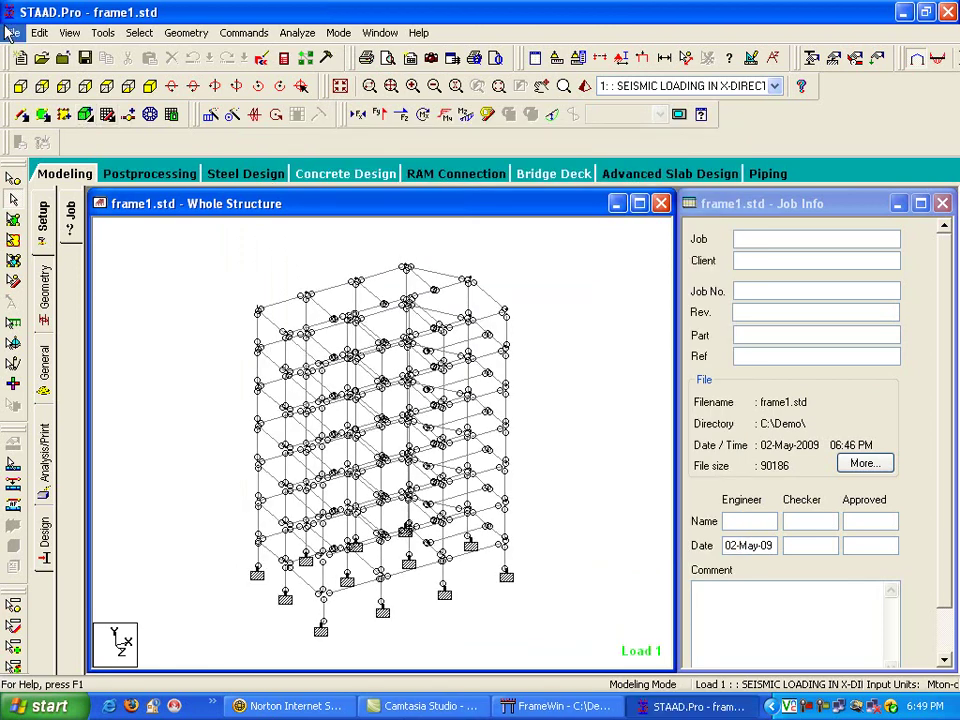
Open frame2.std from the Demo folder, run its analysis and exit STAAD.Pro
{"action": "left_click", "coordinate": [12, 33]}
{"action": "left_click", "coordinate": [37, 74]}
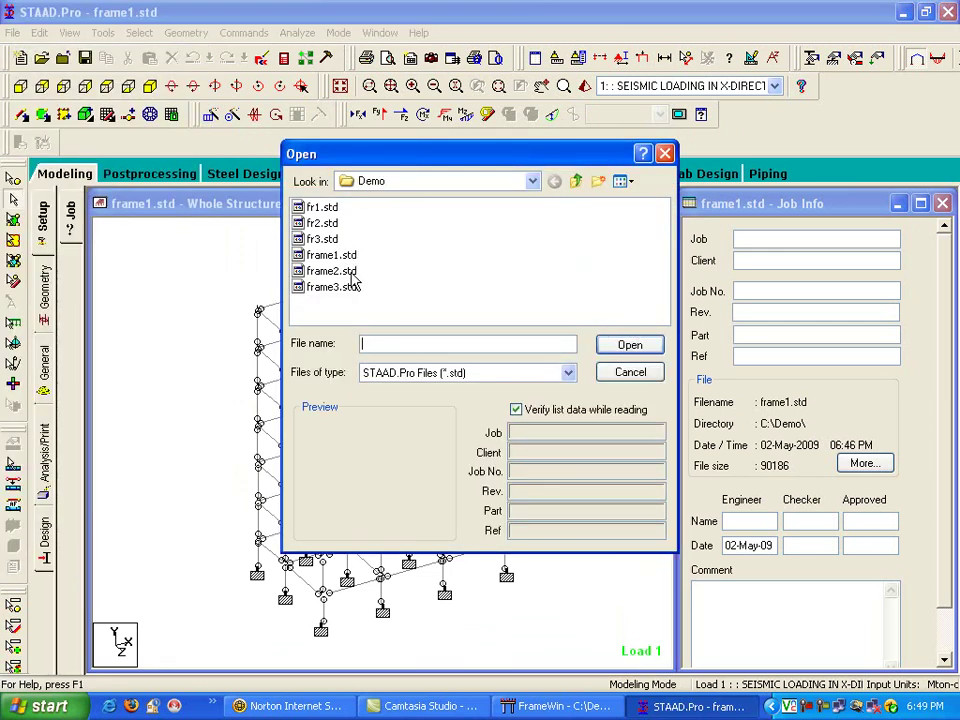
{"action": "left_click", "coordinate": [348, 271]}
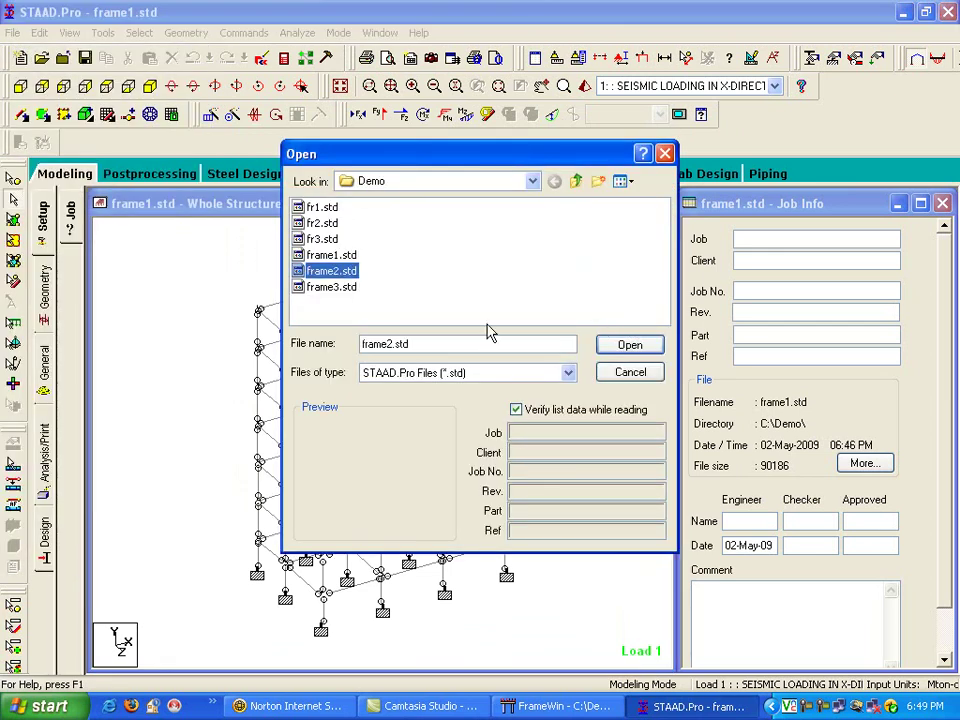
{"action": "left_click", "coordinate": [630, 346]}
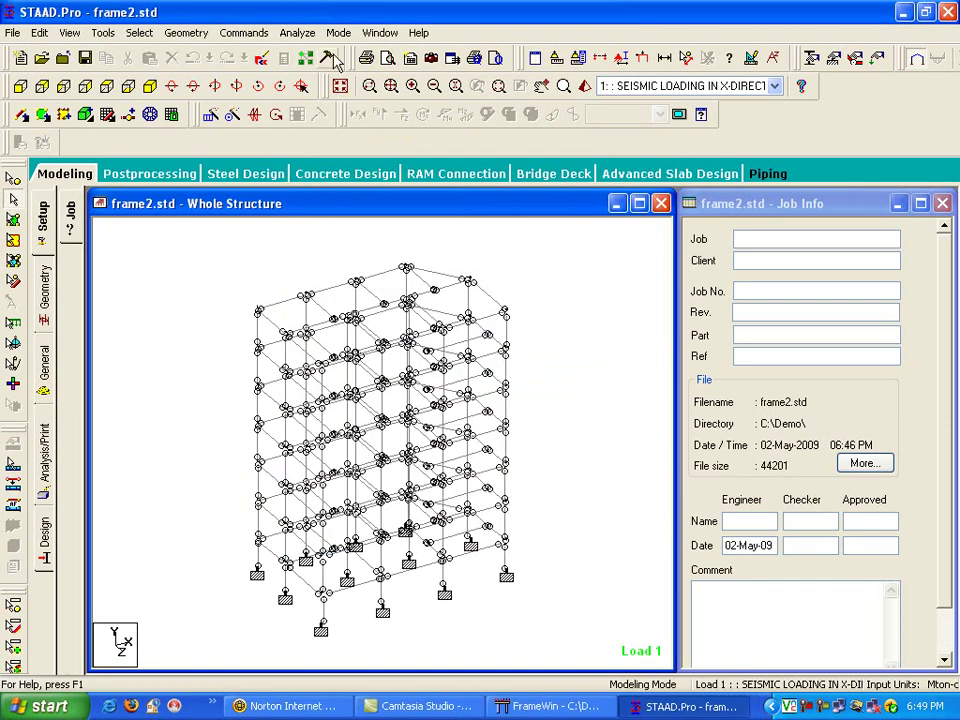
{"action": "left_click", "coordinate": [300, 33]}
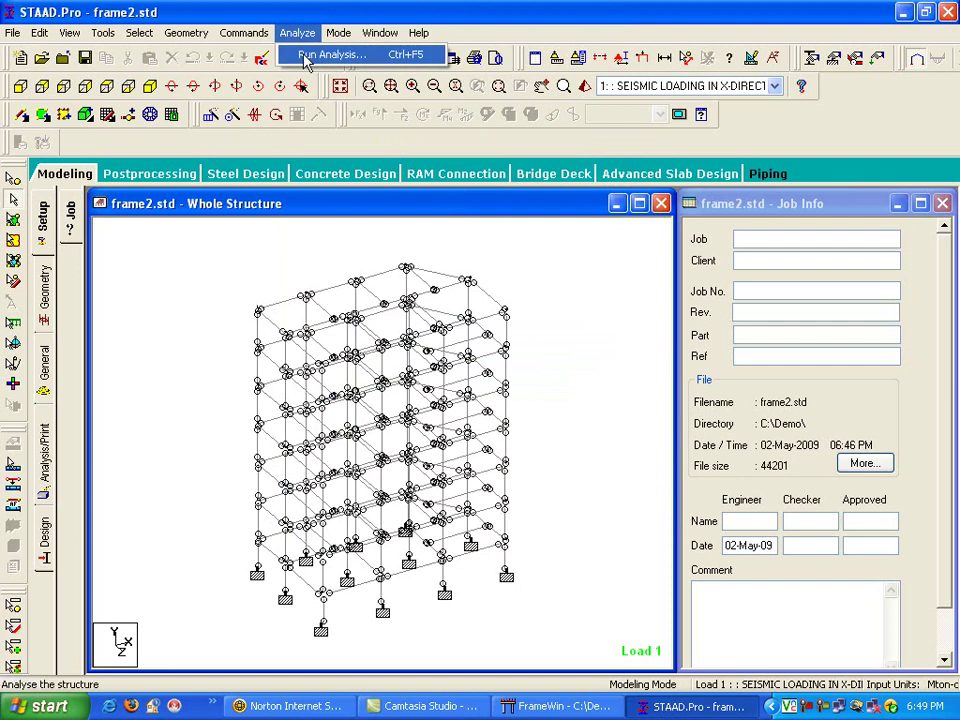
{"action": "left_click", "coordinate": [311, 56]}
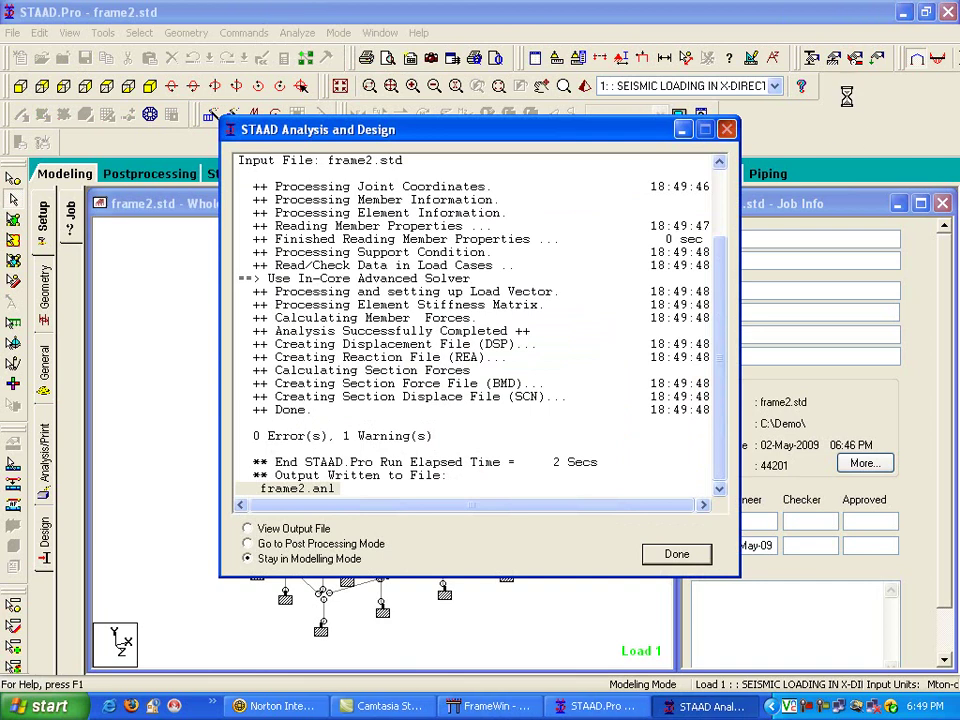
{"action": "left_click", "coordinate": [948, 13]}
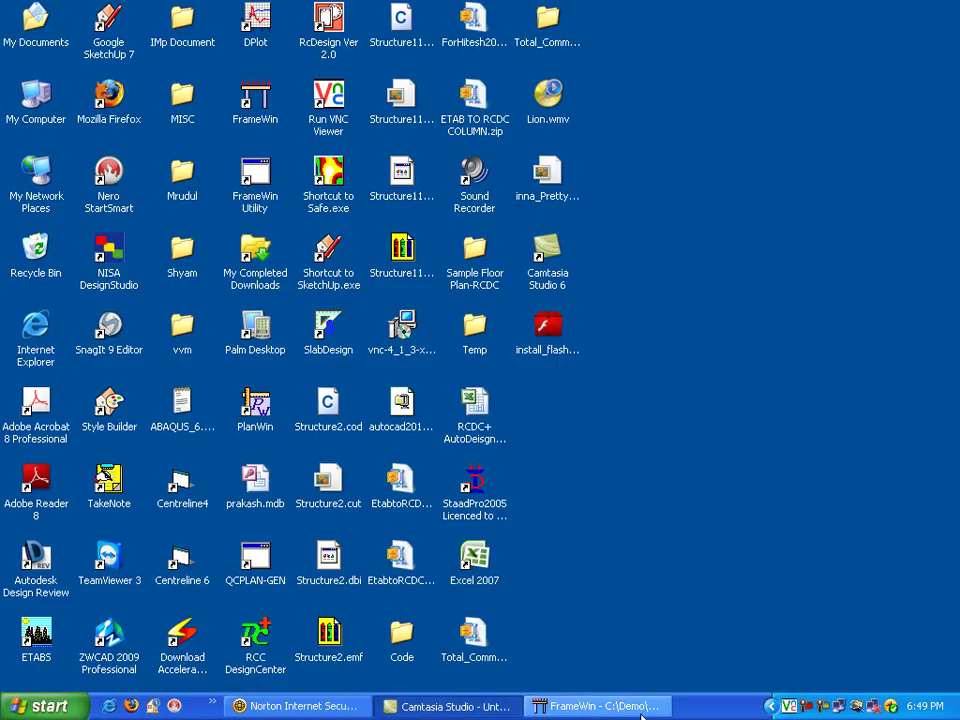
Switch back to FrameWin and read the space frame results from frame1.anl and frame2.anl
{"action": "left_click", "coordinate": [641, 716]}
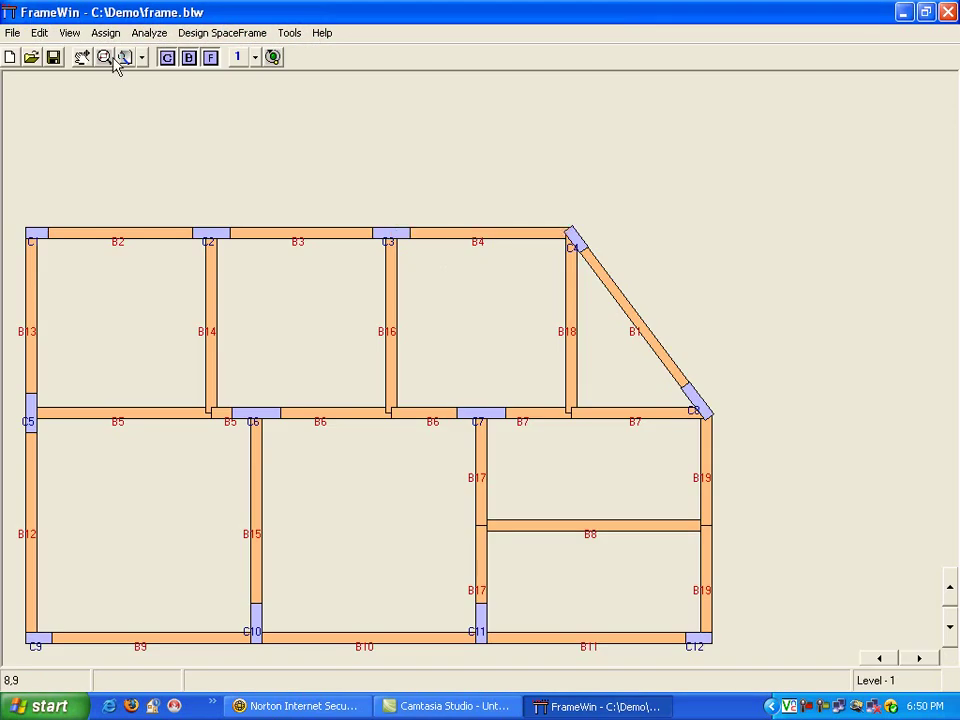
{"action": "left_click", "coordinate": [150, 33]}
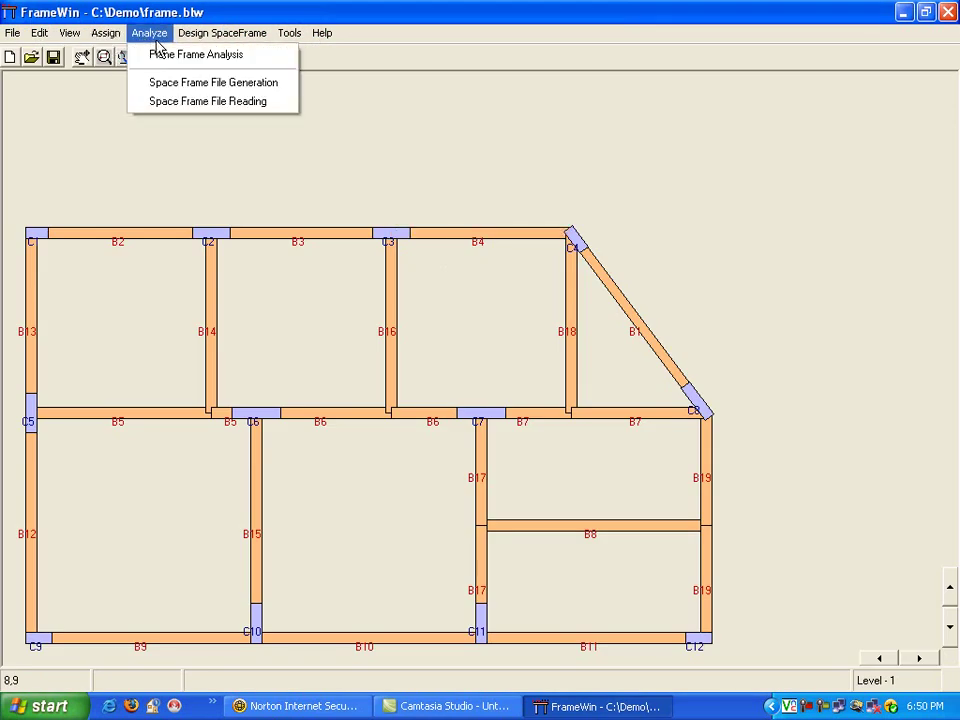
{"action": "left_click", "coordinate": [218, 106]}
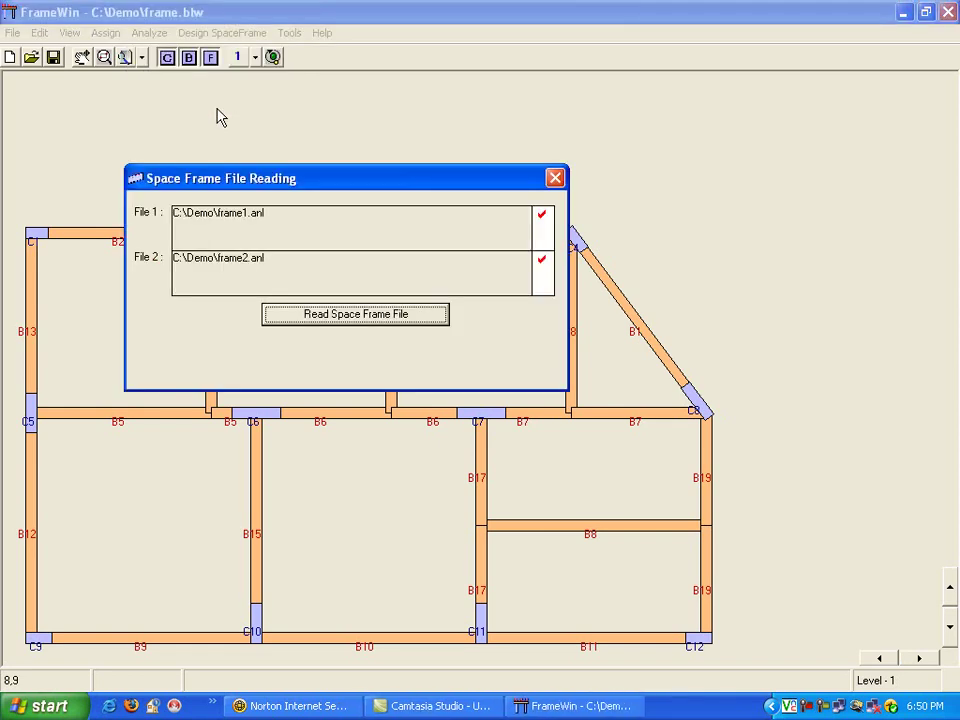
{"action": "left_click", "coordinate": [378, 320]}
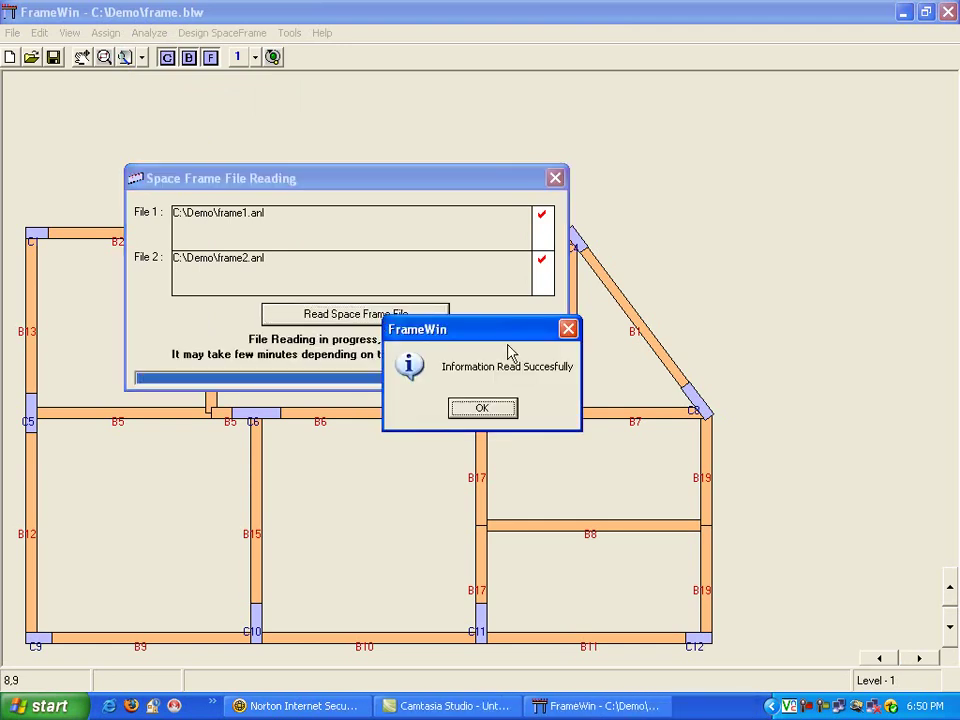
{"action": "left_click", "coordinate": [489, 411]}
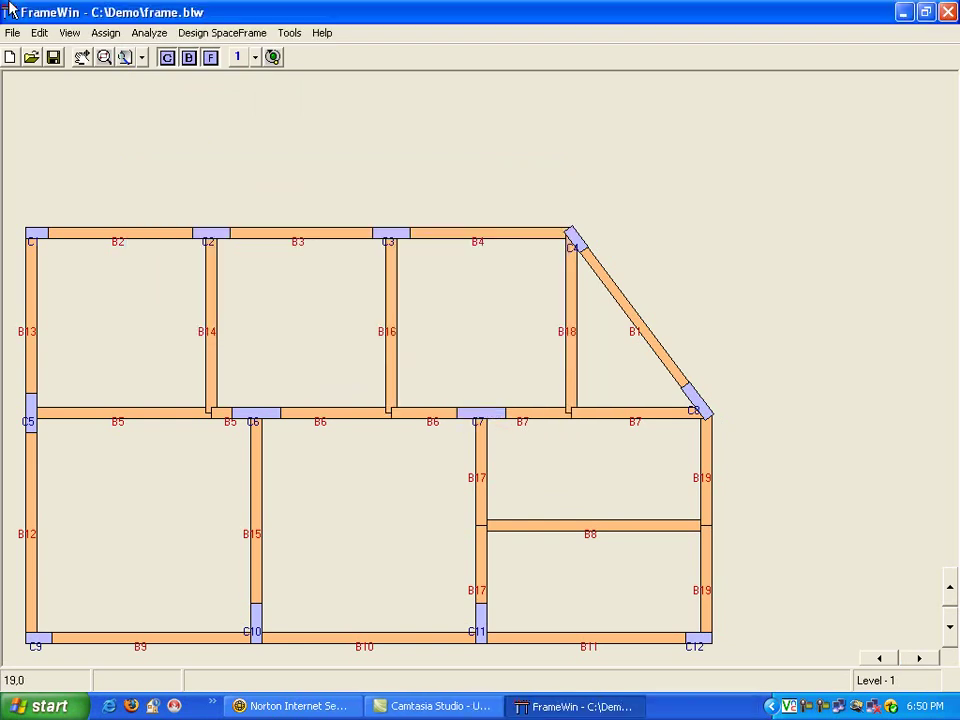
Open the regular column design and design all columns C1 to C12
{"action": "left_click", "coordinate": [221, 38]}
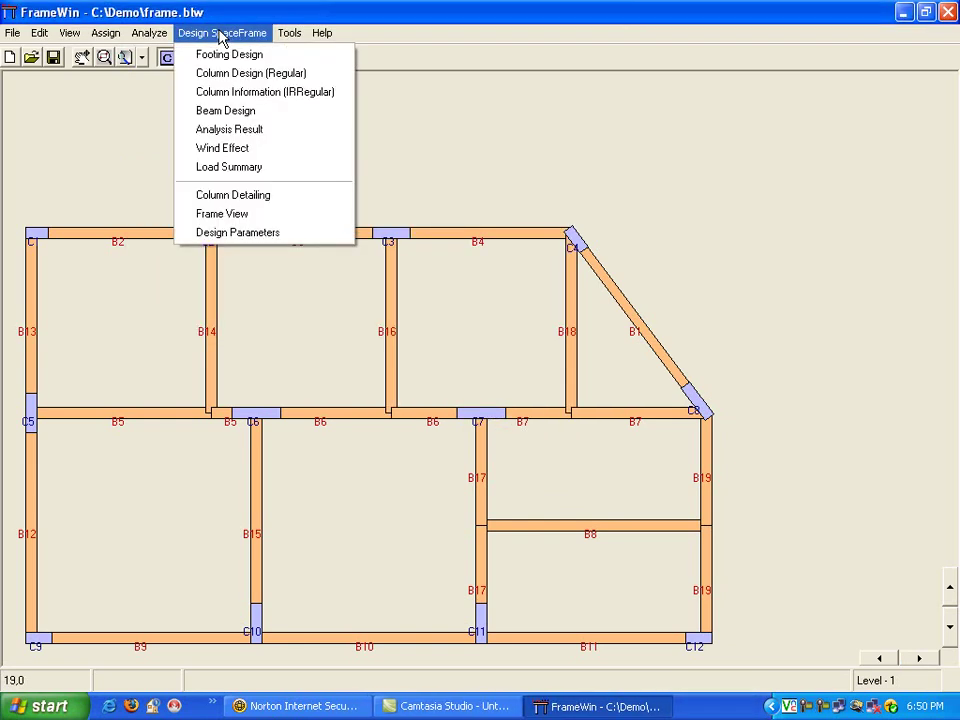
{"action": "left_click", "coordinate": [231, 81]}
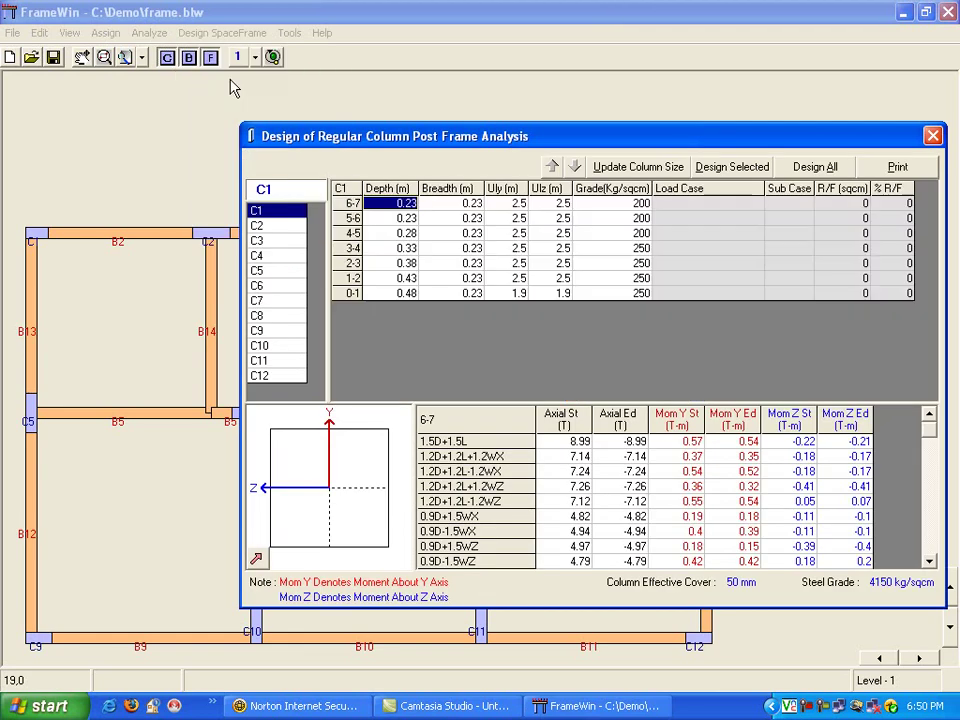
{"action": "left_click_drag", "start_coordinate": [617, 128], "coordinate": [473, 90]}
{"action": "left_click", "coordinate": [629, 117]}
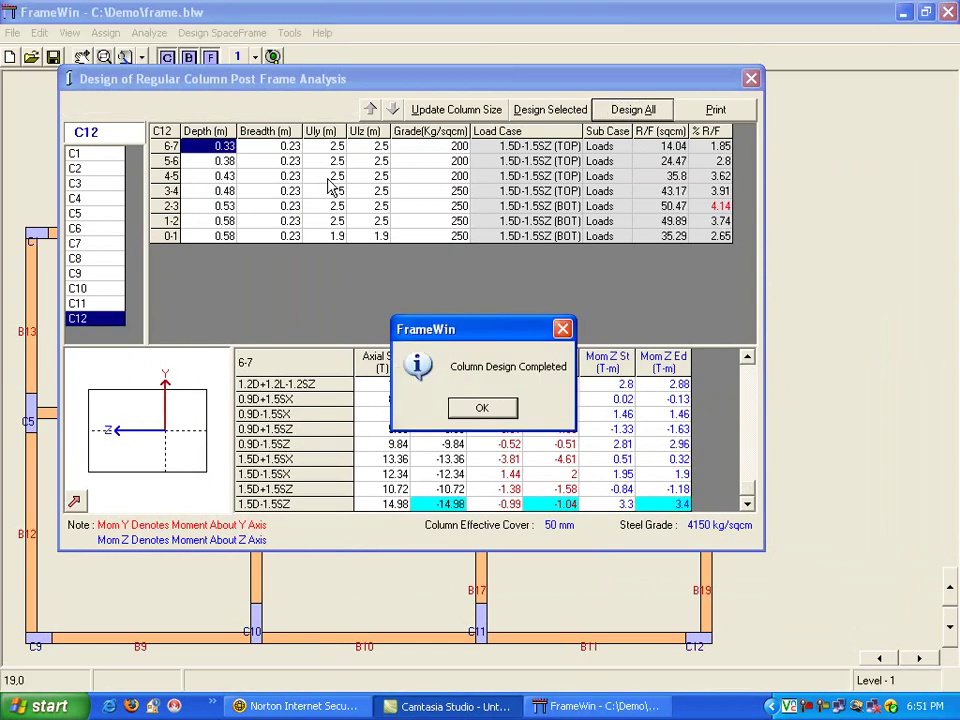
{"action": "left_click", "coordinate": [480, 409]}
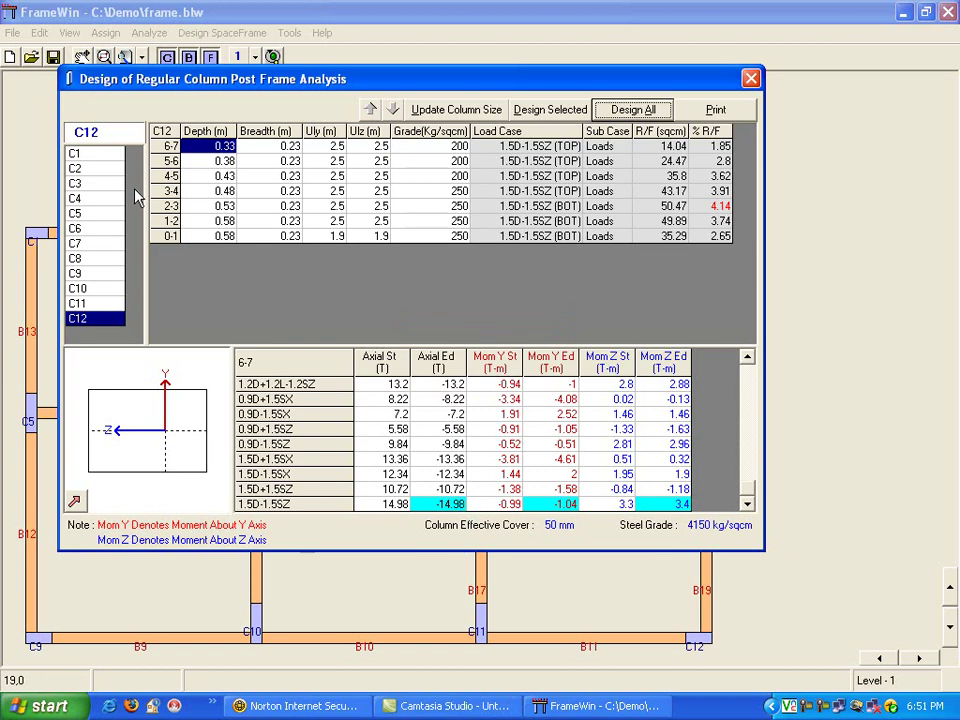
Set column C1's depth to 0.6 m at level 0-1 and copy it up through level 3-4
{"action": "left_click", "coordinate": [109, 155]}
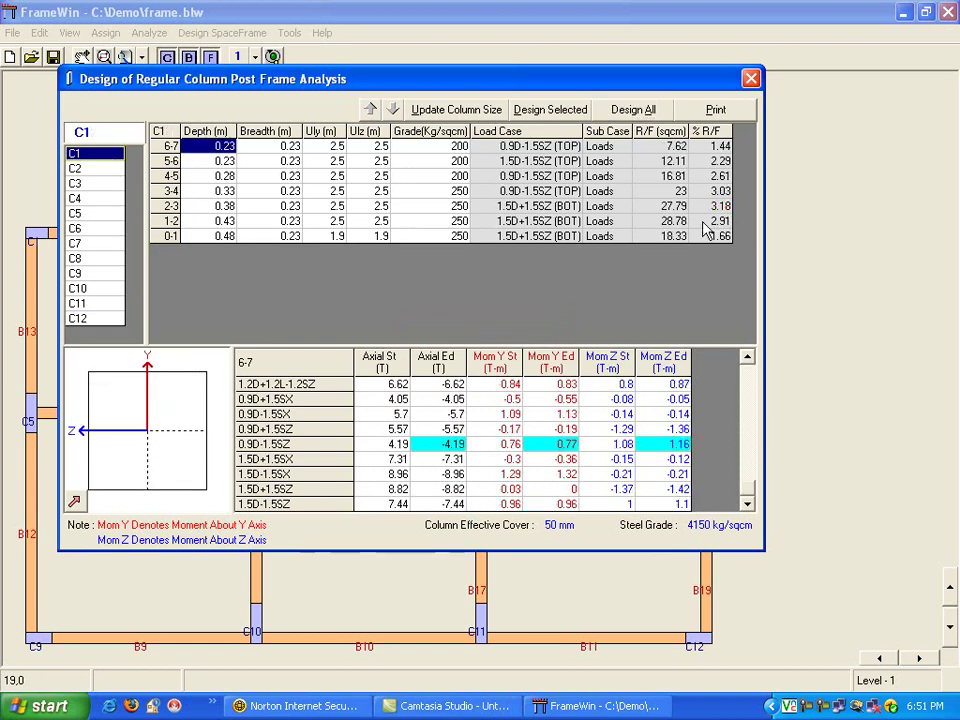
{"action": "left_click", "coordinate": [230, 239]}
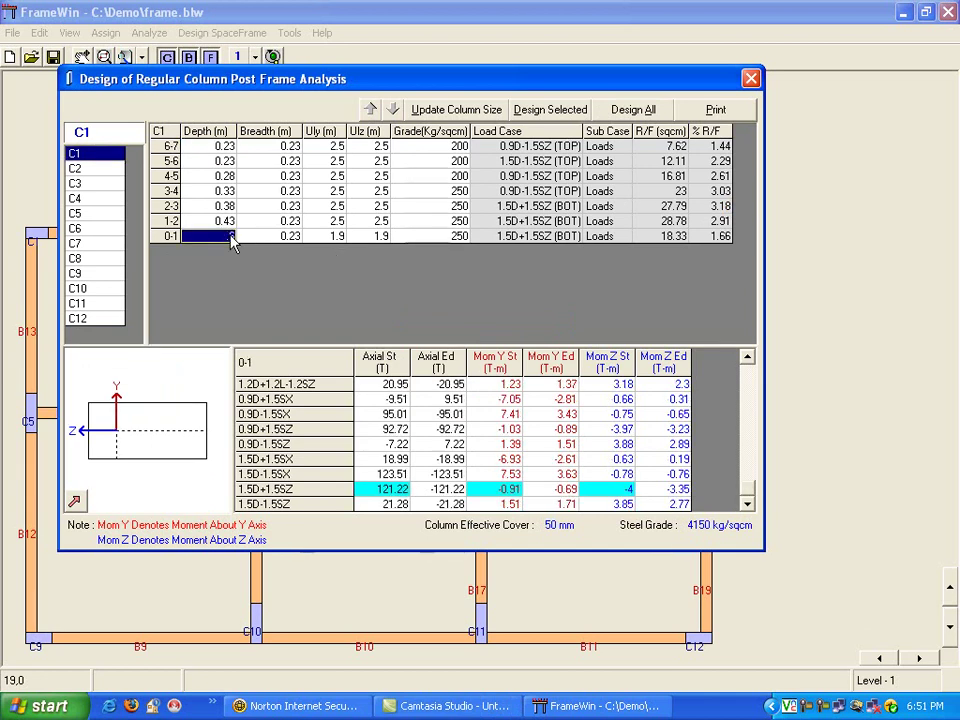
{"action": "type", "text": ".6"}
{"action": "left_click", "coordinate": [371, 110]}
{"action": "left_click", "coordinate": [371, 110]}
{"action": "left_click", "coordinate": [371, 110]}
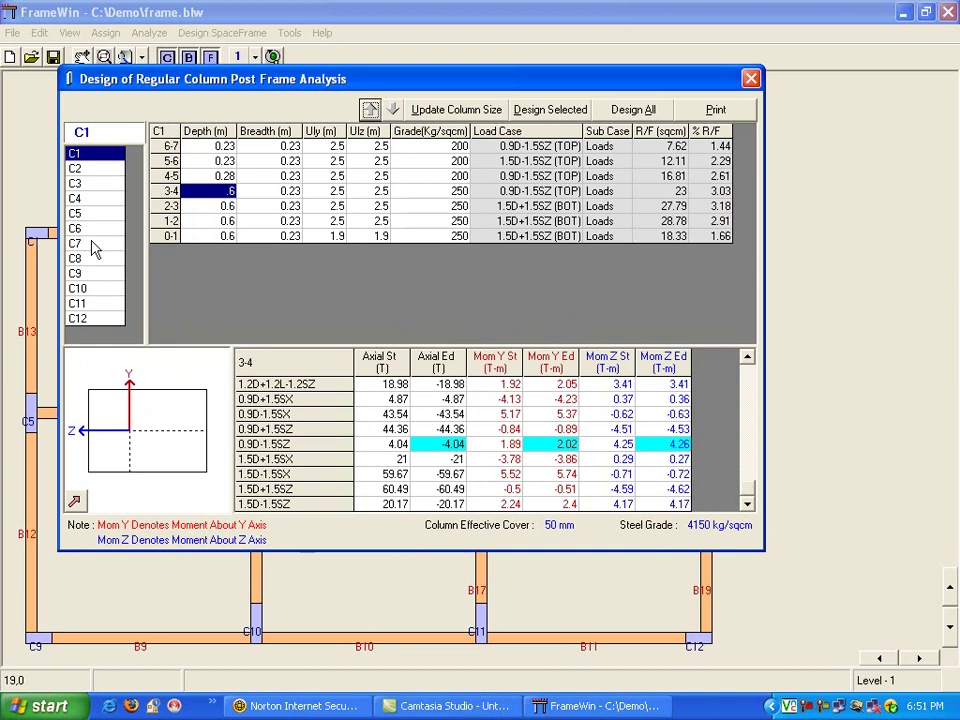
Set column C1's depth to 0.5 m at levels 4-5 and 5-6 and 0.4 m at 6-7, redesigning it and updating its size
{"action": "left_click", "coordinate": [224, 177]}
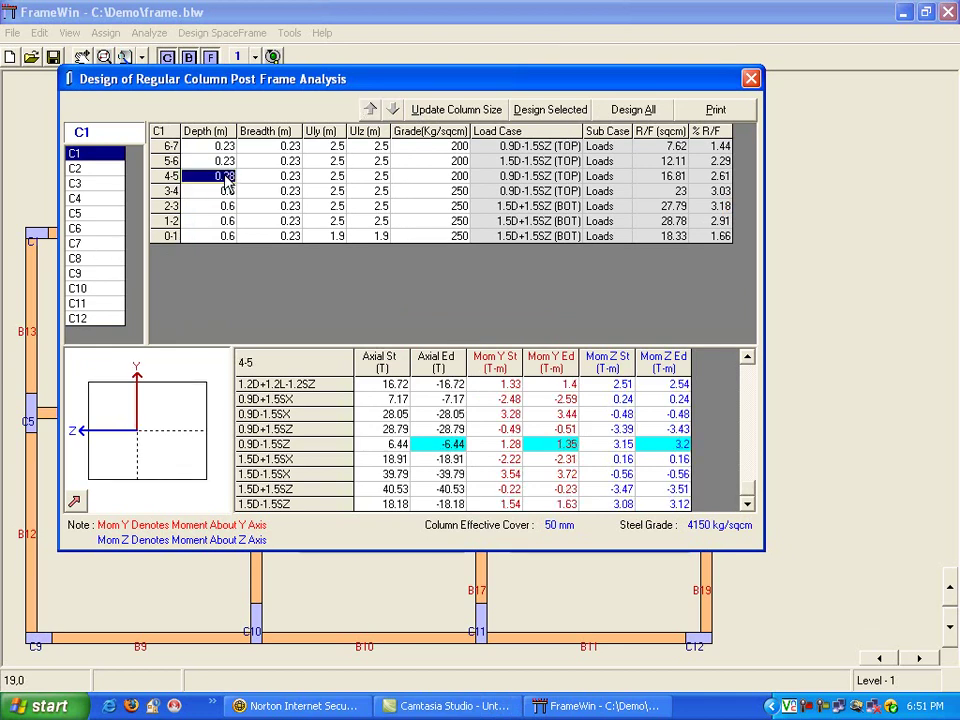
{"action": "key", "text": "Delete"}
{"action": "left_click", "coordinate": [370, 108]}
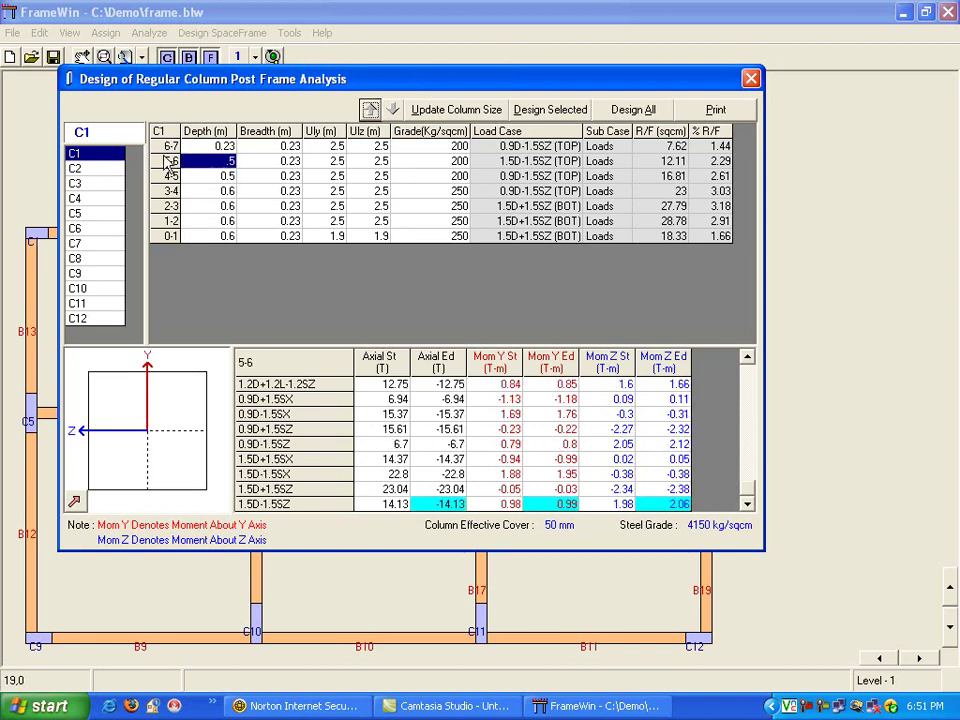
{"action": "left_click", "coordinate": [202, 148]}
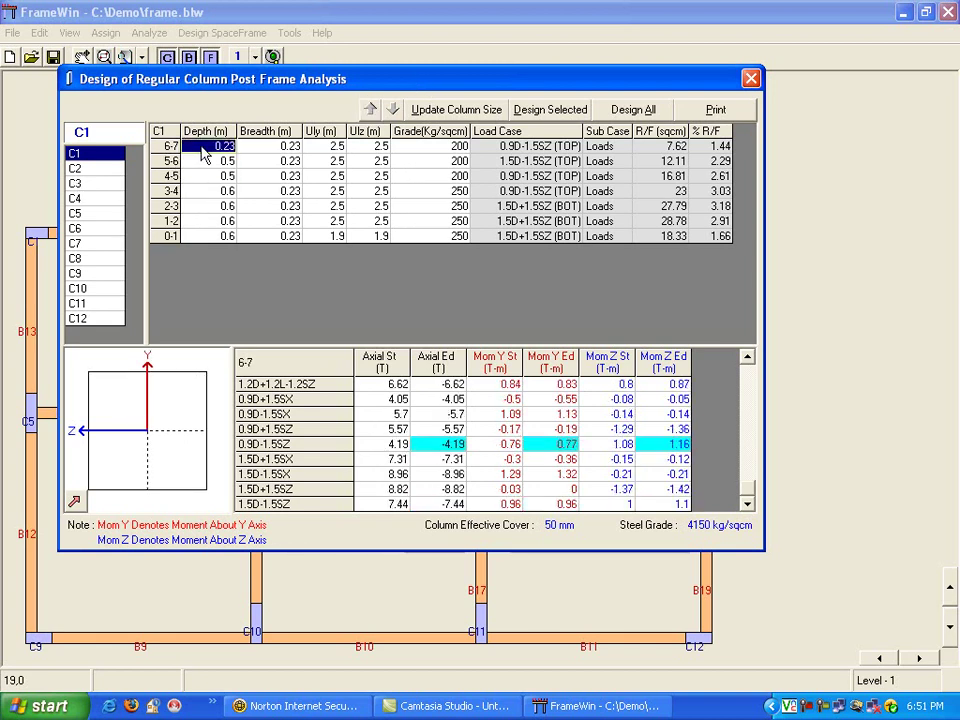
{"action": "type", "text": ".4"}
{"action": "left_click", "coordinate": [548, 114]}
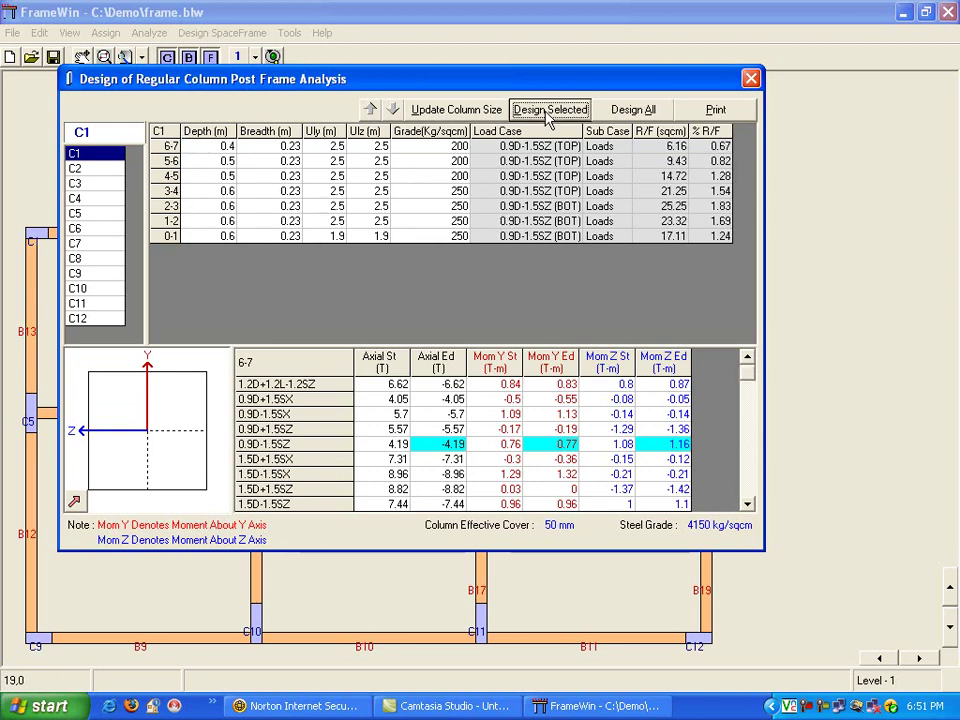
{"action": "left_click", "coordinate": [460, 113]}
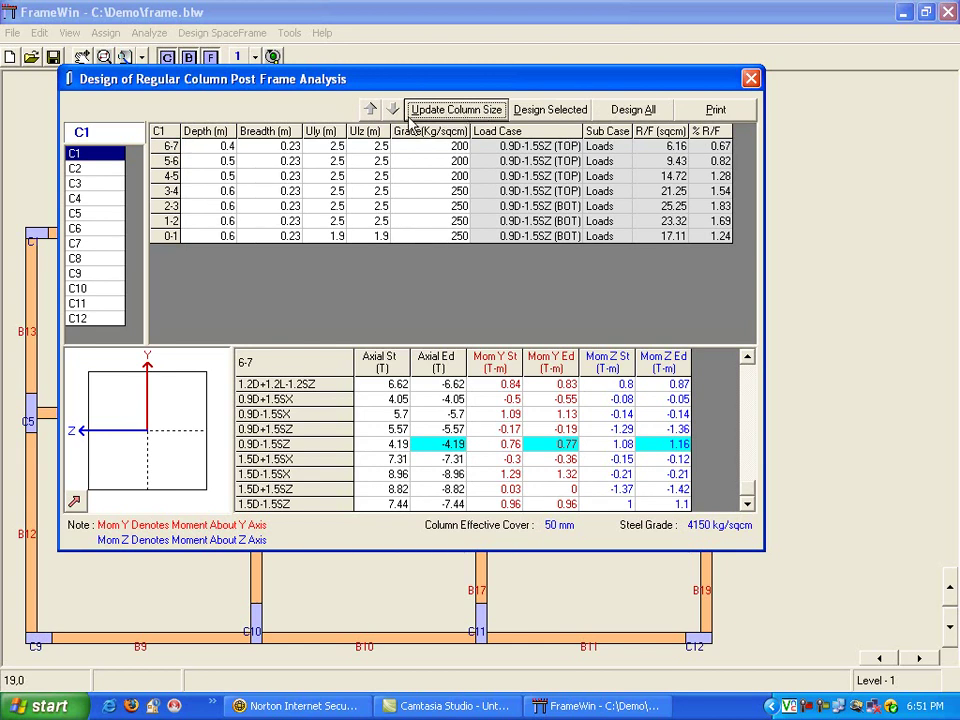
Review the sizes and reinforcement percentages of columns C2 and C3
{"action": "left_click", "coordinate": [97, 170]}
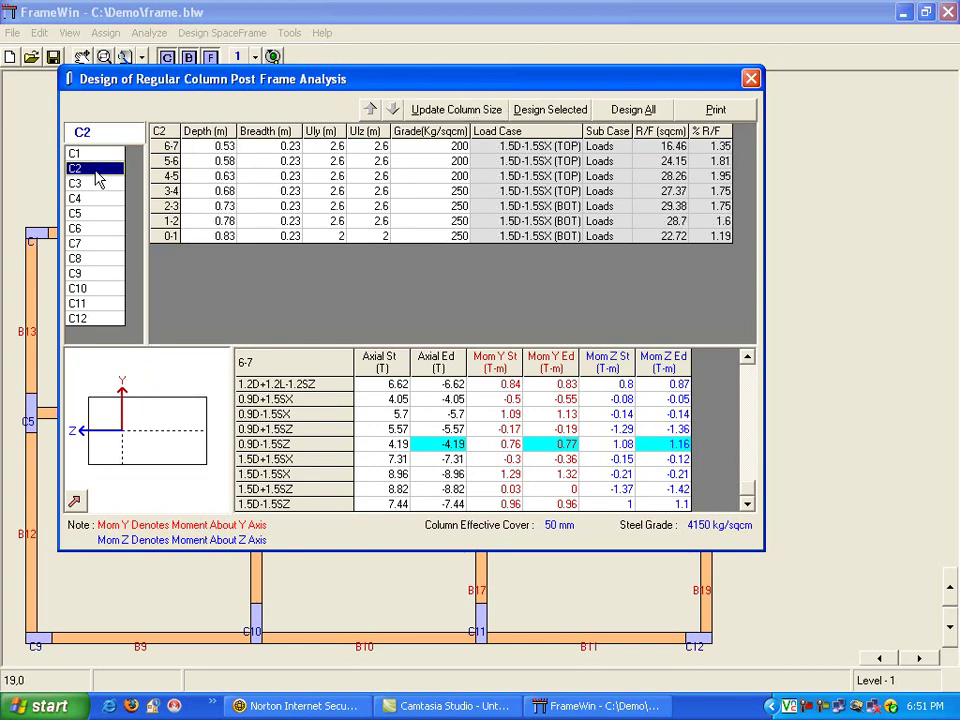
{"action": "left_click", "coordinate": [549, 110]}
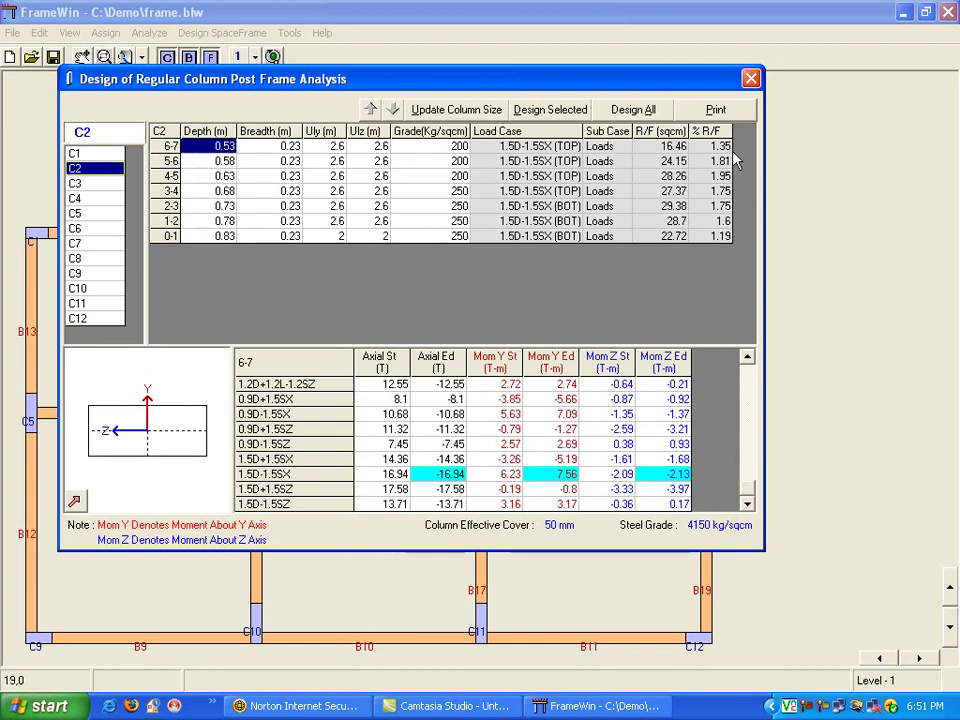
{"action": "left_click", "coordinate": [112, 184]}
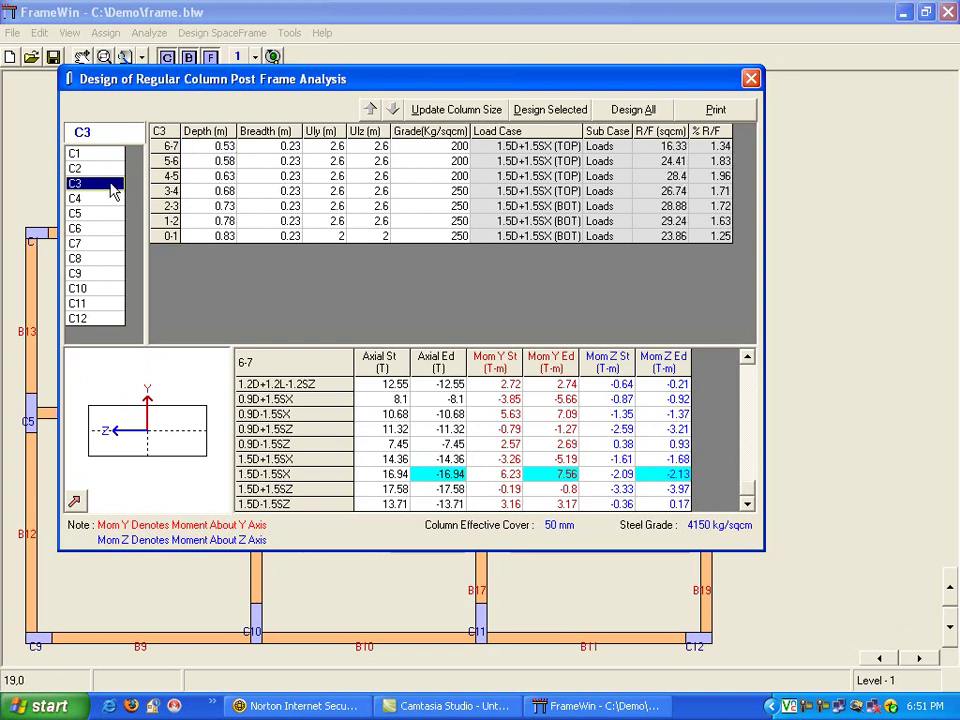
Set column C4's depth to 0.7 m at level 0-1 and copy it up through level 2-3
{"action": "left_click", "coordinate": [108, 203]}
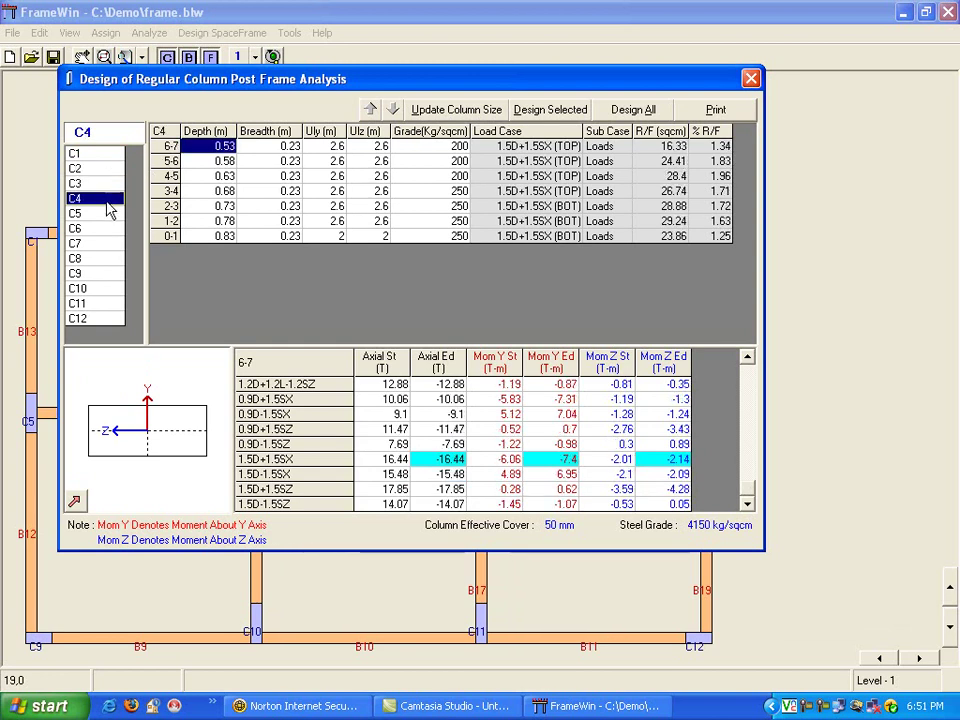
{"action": "left_click", "coordinate": [227, 236]}
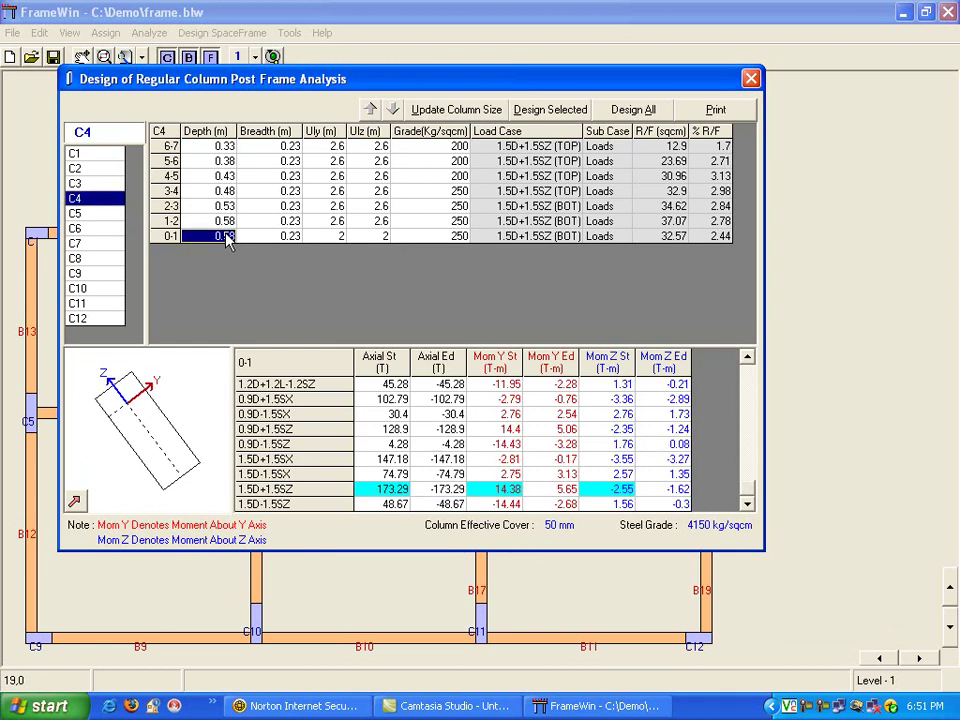
{"action": "key", "text": "Delete"}
{"action": "left_click", "coordinate": [370, 110]}
{"action": "left_click", "coordinate": [370, 110]}
Set column C4's depth to 0.6 m at level 3-4 and copy it up through level 5-6
{"action": "left_click", "coordinate": [219, 193]}
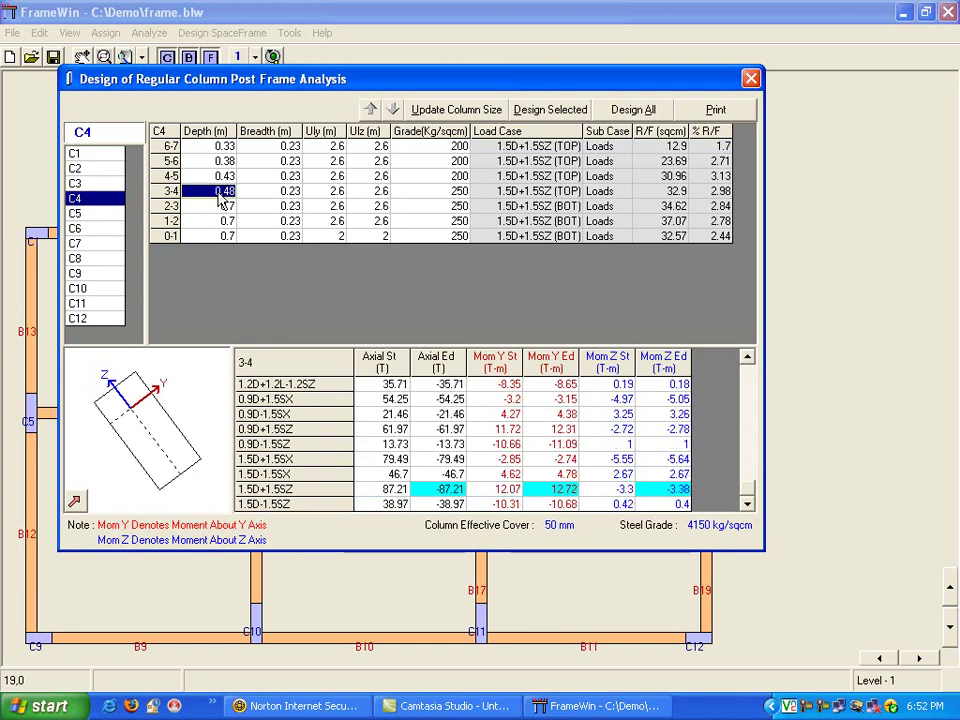
{"action": "type", "text": ".6"}
{"action": "left_click", "coordinate": [370, 110]}
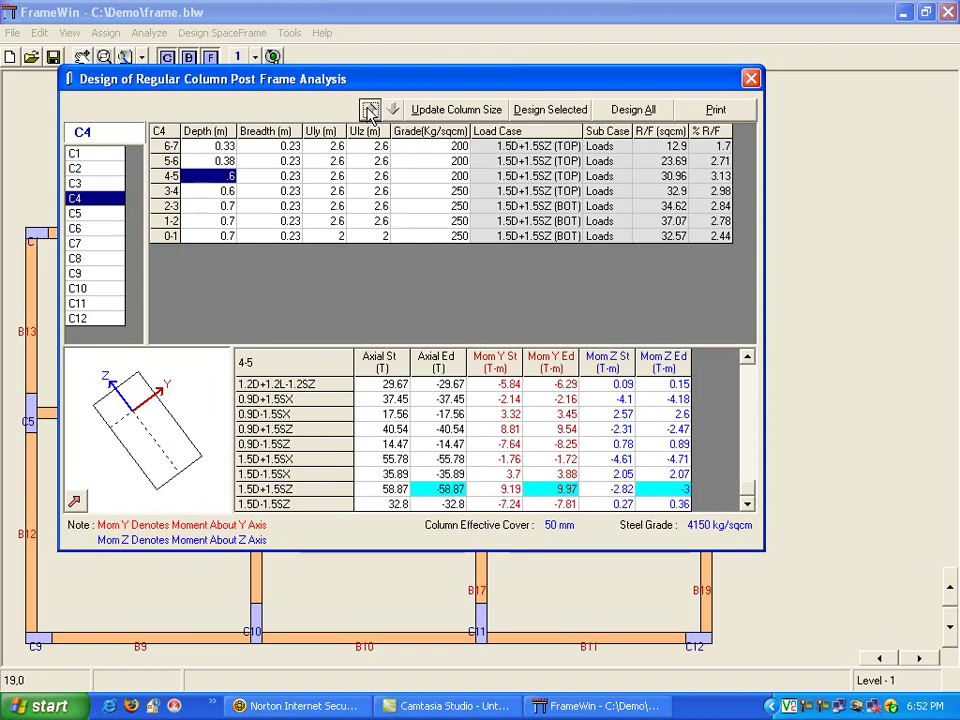
{"action": "left_click", "coordinate": [370, 110]}
Set column C4's depth to 0.5 m at level 6-7, redesign the column and update its size
{"action": "left_click", "coordinate": [221, 146]}
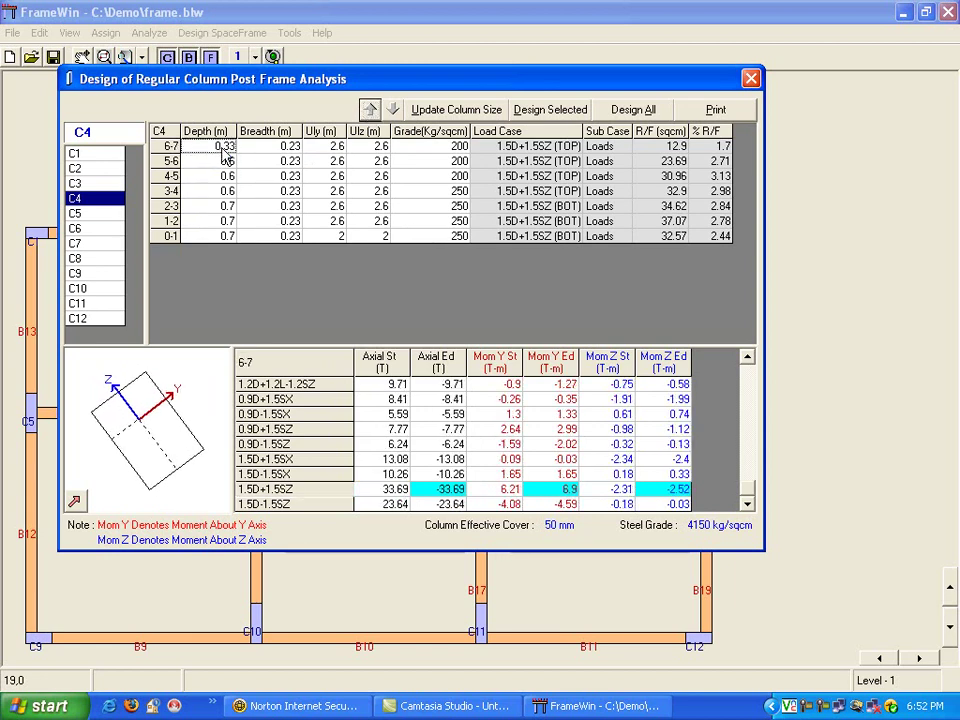
{"action": "type", "text": ".5"}
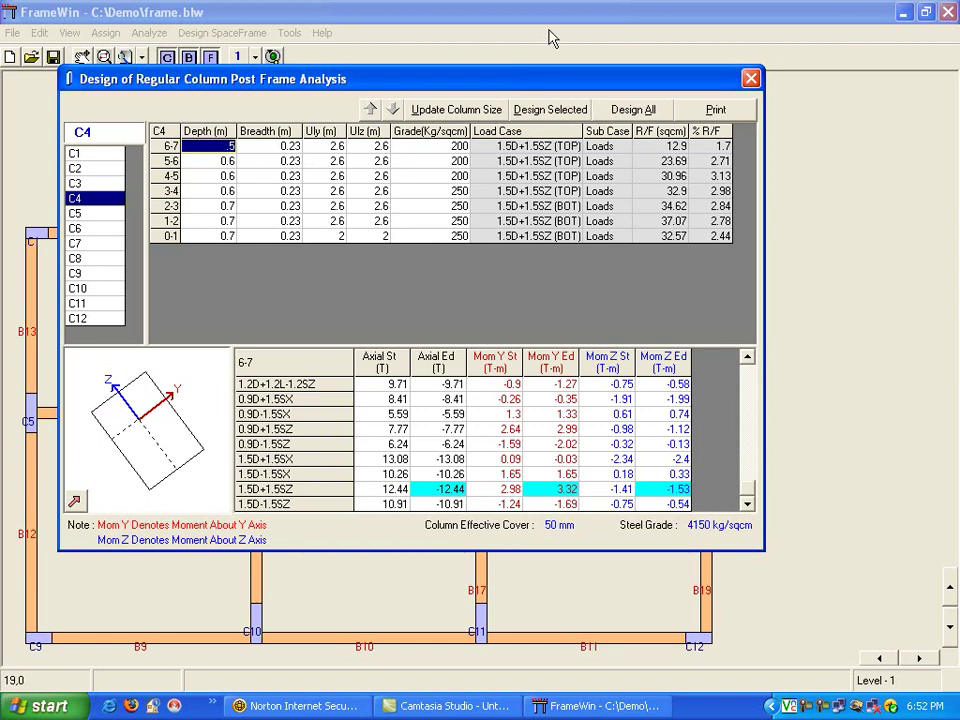
{"action": "left_click", "coordinate": [585, 118]}
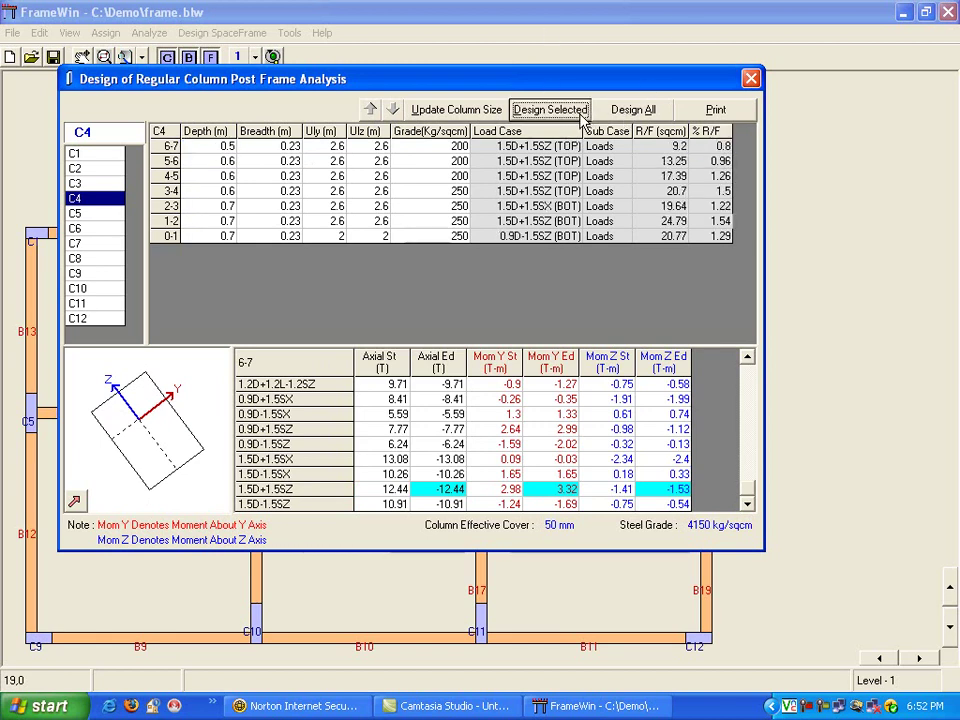
{"action": "left_click", "coordinate": [484, 112]}
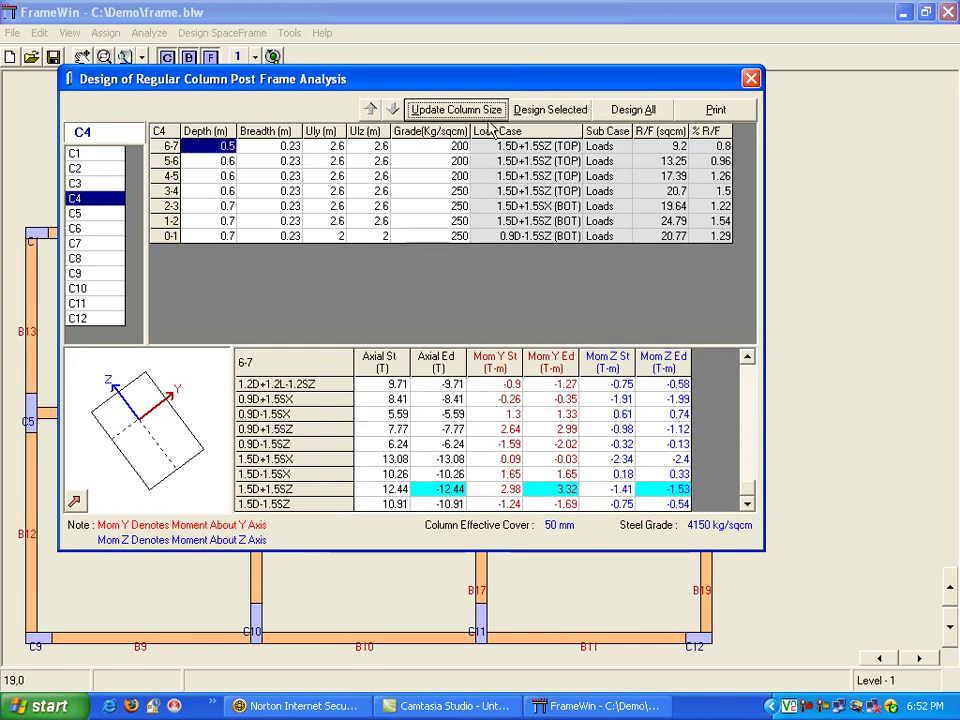
Set column C5's depth to 0.95 m at level 0-1, copy it to level 1-2 and redesign the column
{"action": "left_click", "coordinate": [102, 218]}
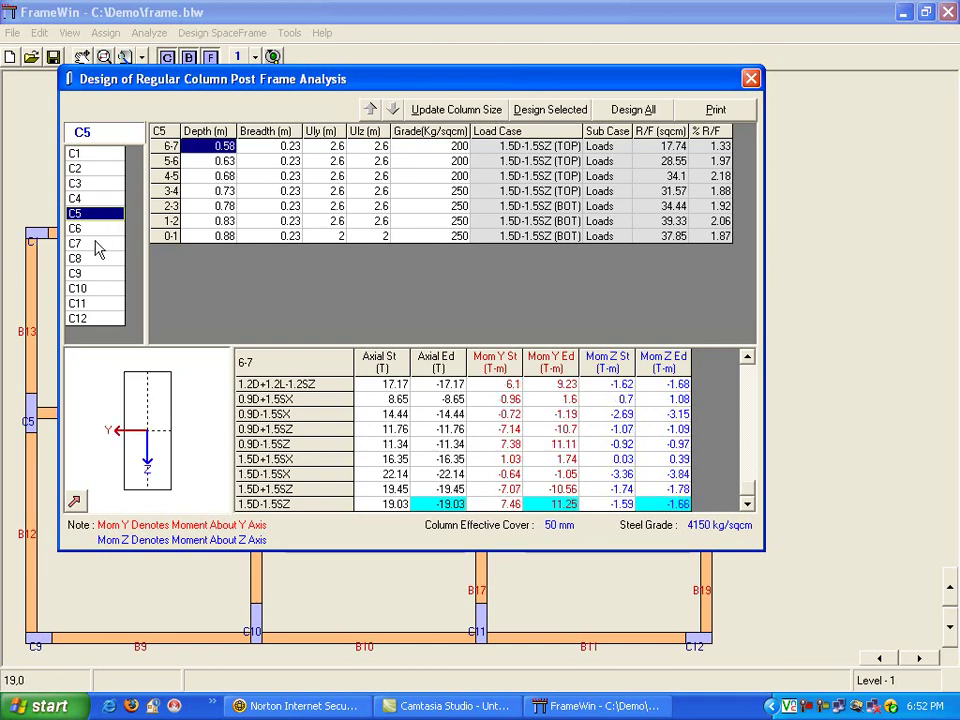
{"action": "left_click", "coordinate": [232, 238]}
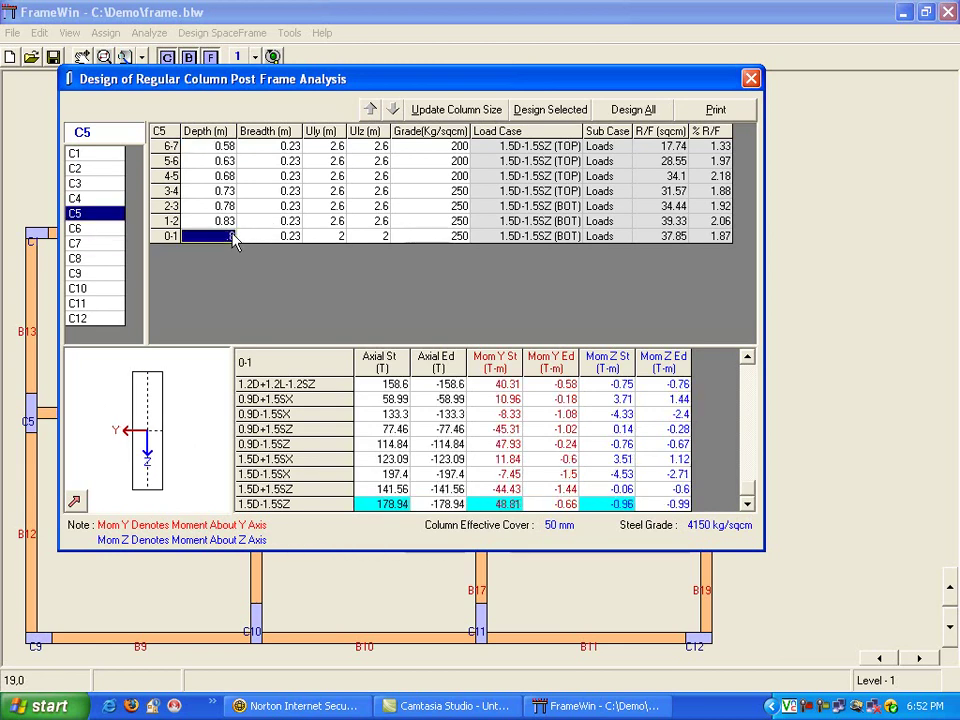
{"action": "type", "text": ".95"}
{"action": "left_click", "coordinate": [371, 109]}
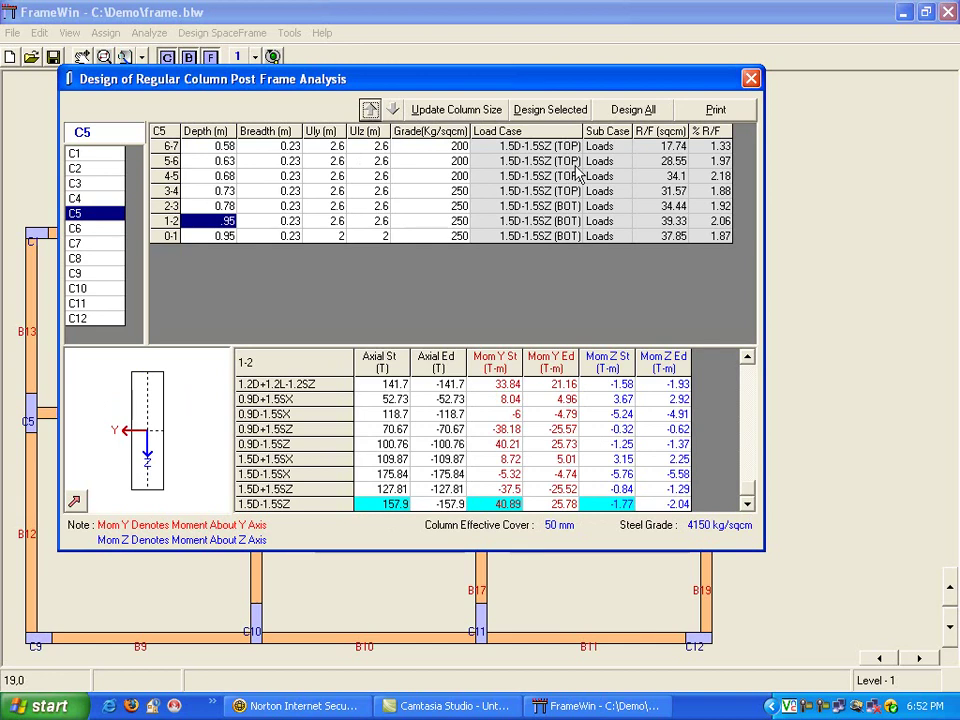
{"action": "left_click", "coordinate": [549, 110]}
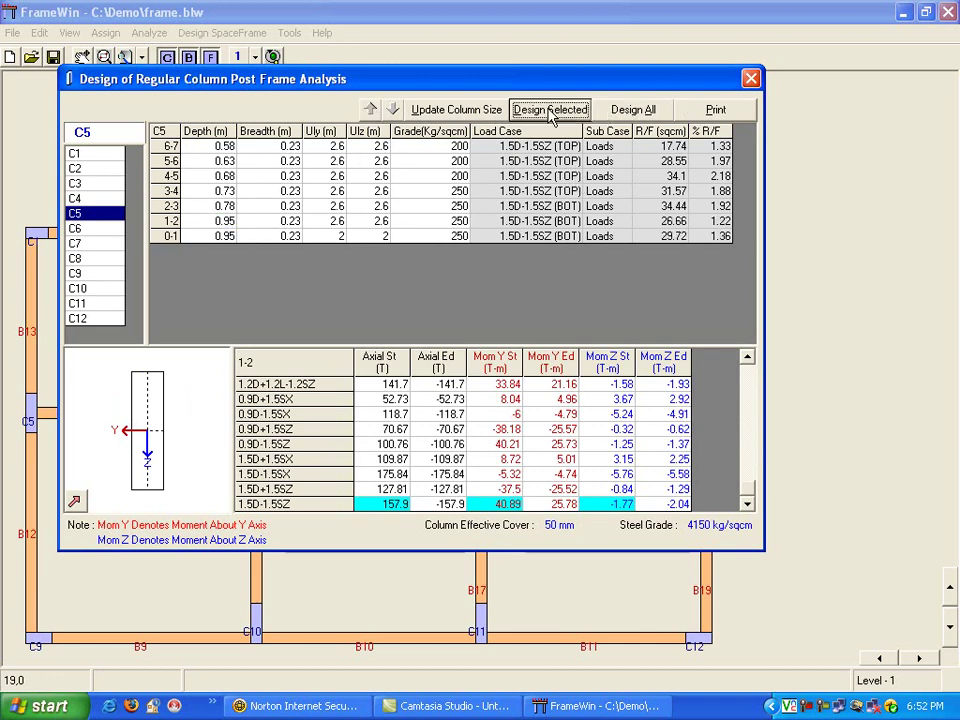
Set column C5's depth to 0.9 m at level 2-3, redesign the column and update its size
{"action": "left_click", "coordinate": [212, 220]}
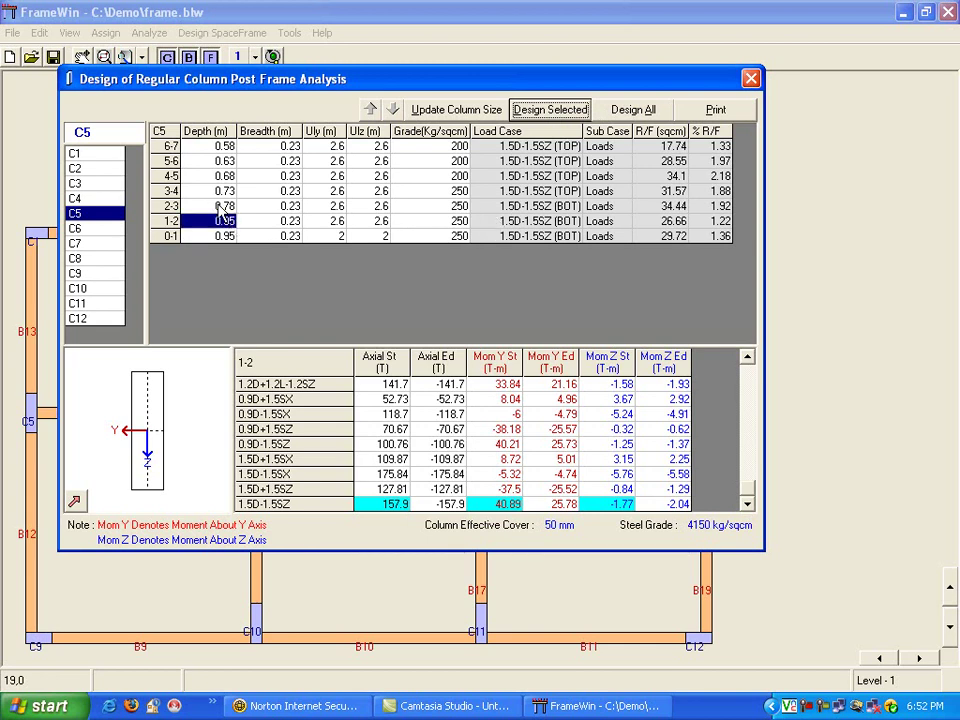
{"action": "left_click", "coordinate": [235, 207]}
{"action": "key", "text": "BackSpace"}
{"action": "type", "text": ".9"}
{"action": "left_click", "coordinate": [549, 112]}
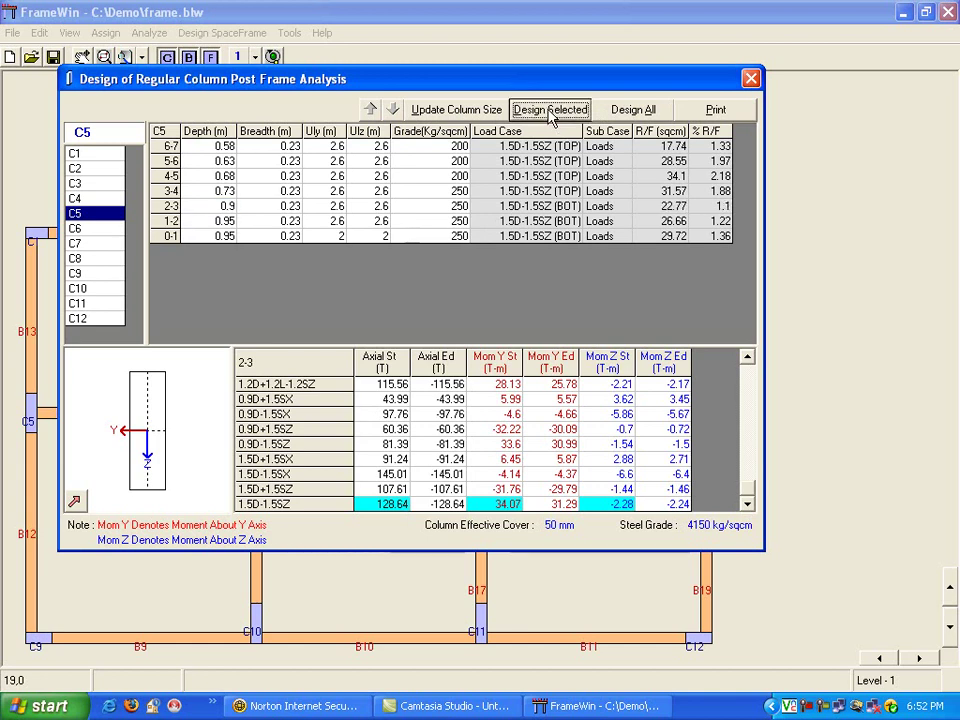
{"action": "left_click", "coordinate": [424, 111]}
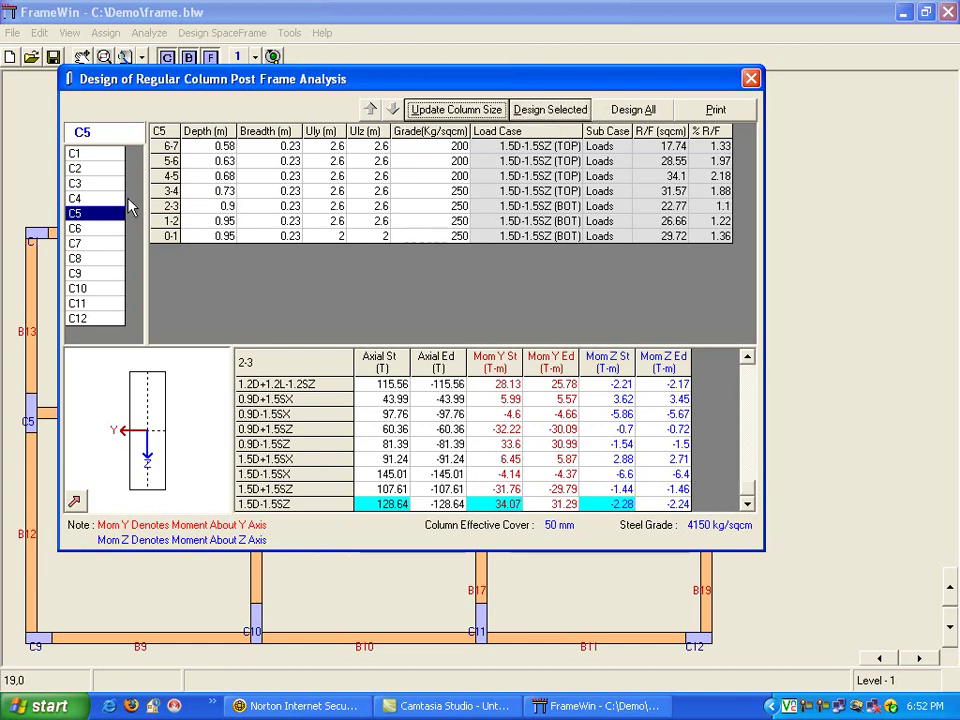
Review the design results of columns C8 and C9 and close the regular column design
{"action": "left_click", "coordinate": [75, 258]}
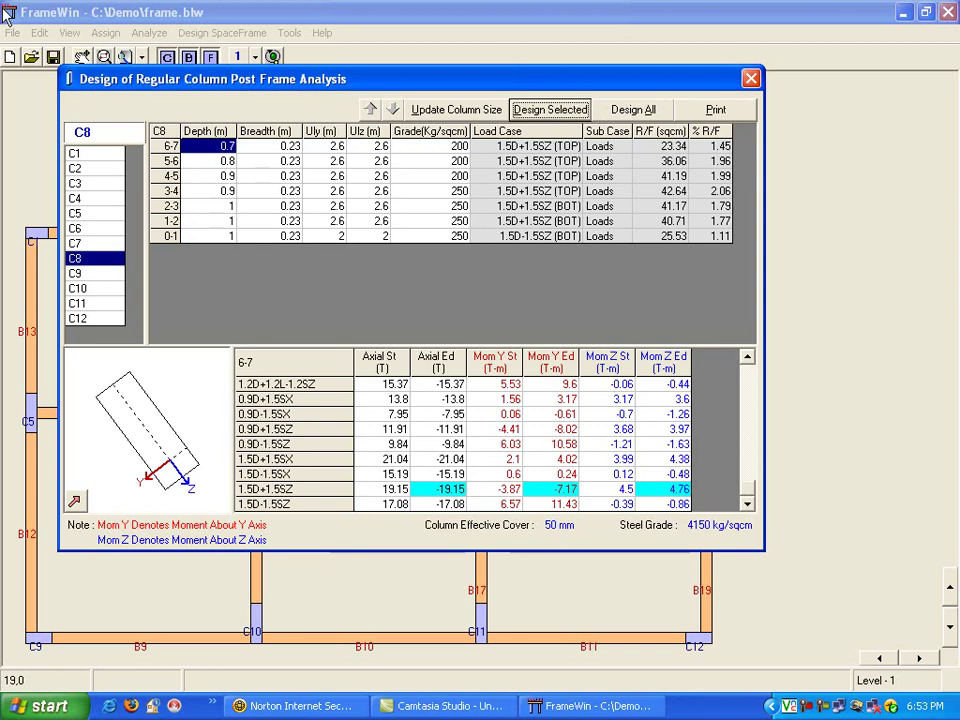
{"action": "left_click", "coordinate": [99, 279]}
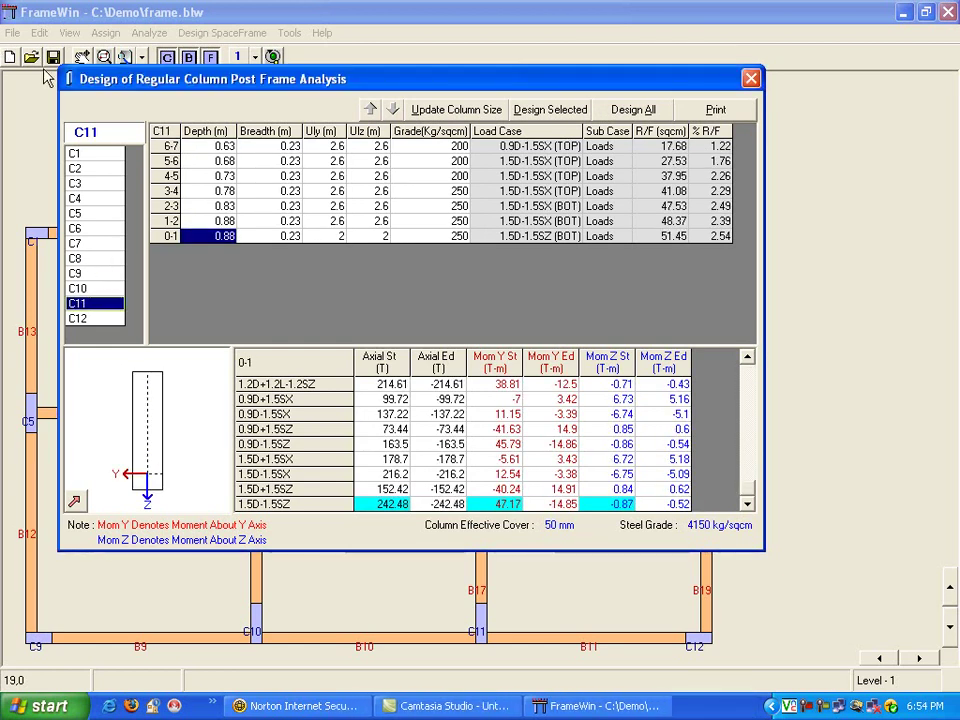
{"action": "left_click", "coordinate": [750, 78]}
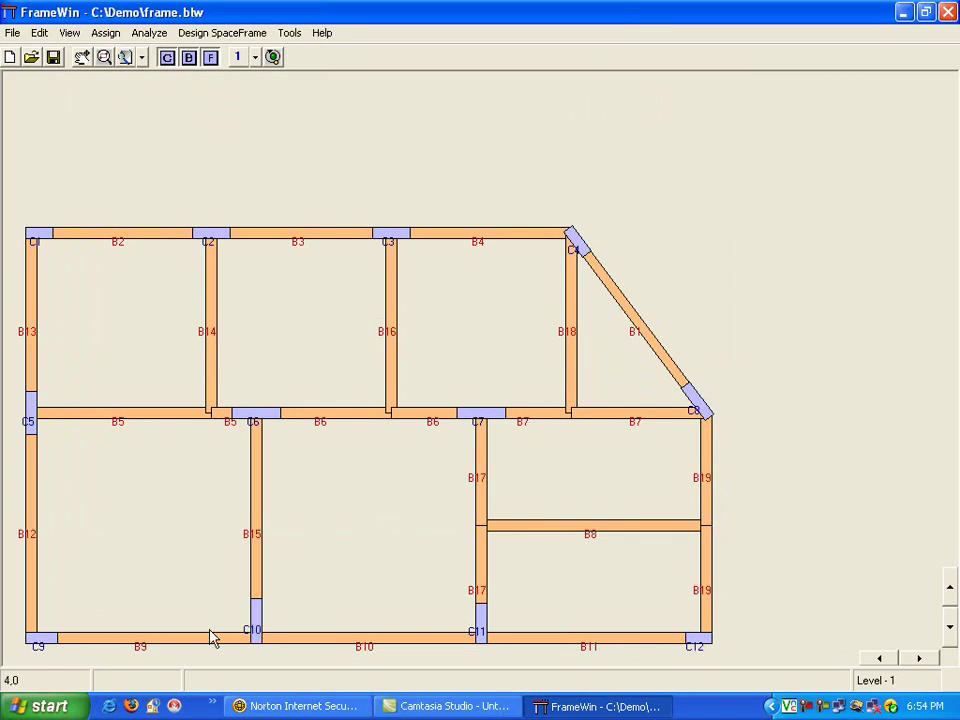
Open column sizing for C10 and copy its level sizes onto column C11
{"action": "right_click", "coordinate": [258, 630]}
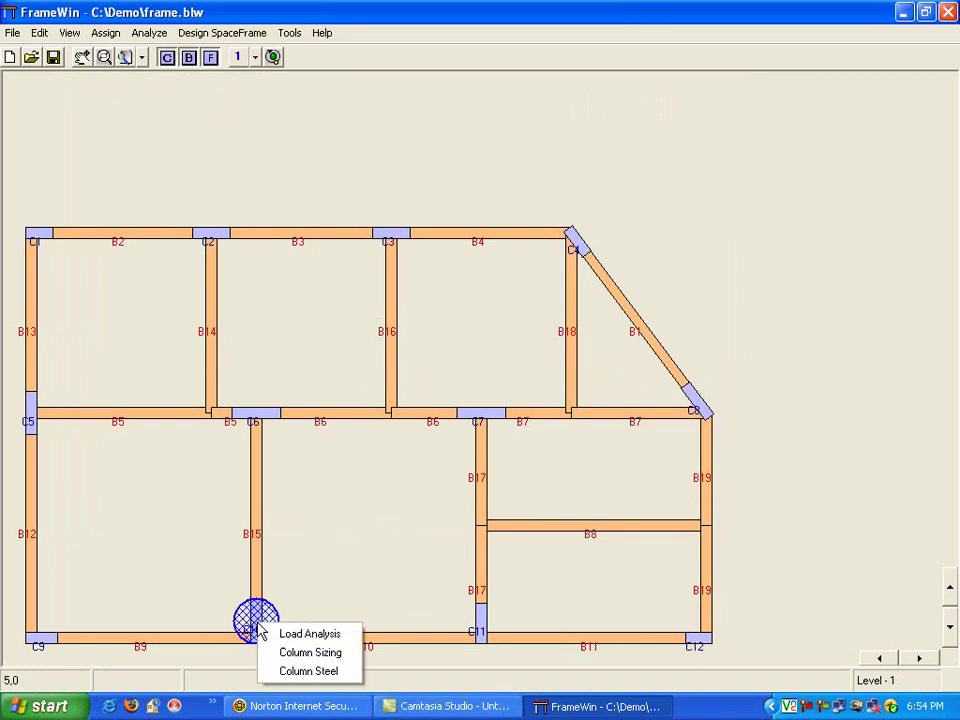
{"action": "left_click", "coordinate": [311, 616]}
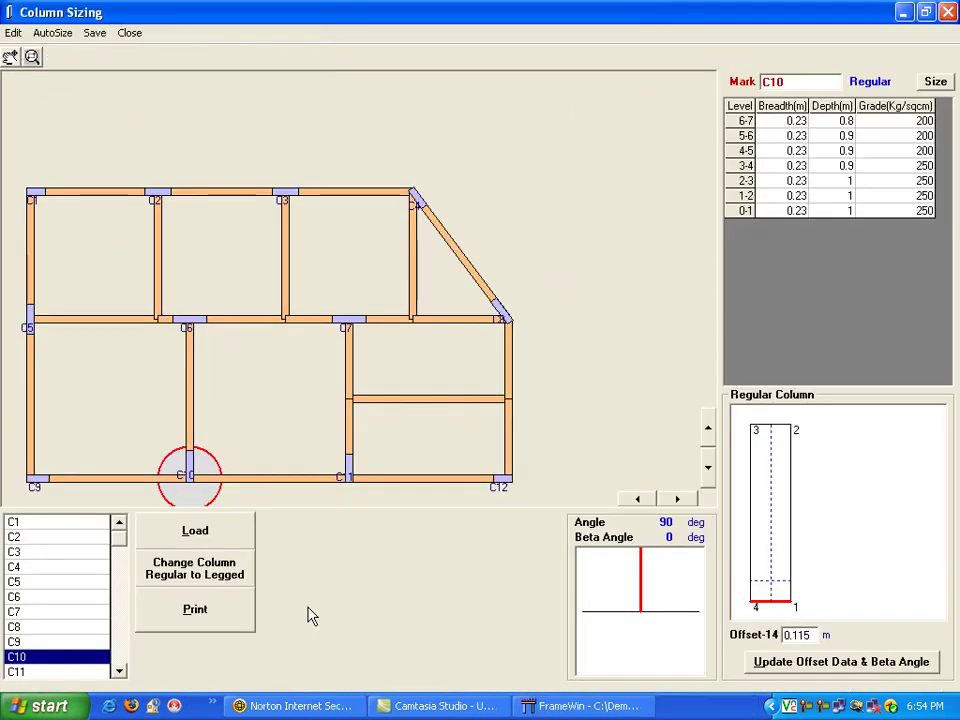
{"action": "right_click", "coordinate": [193, 480]}
{"action": "left_click", "coordinate": [212, 494]}
{"action": "left_click", "coordinate": [348, 470]}
{"action": "right_click", "coordinate": [350, 477]}
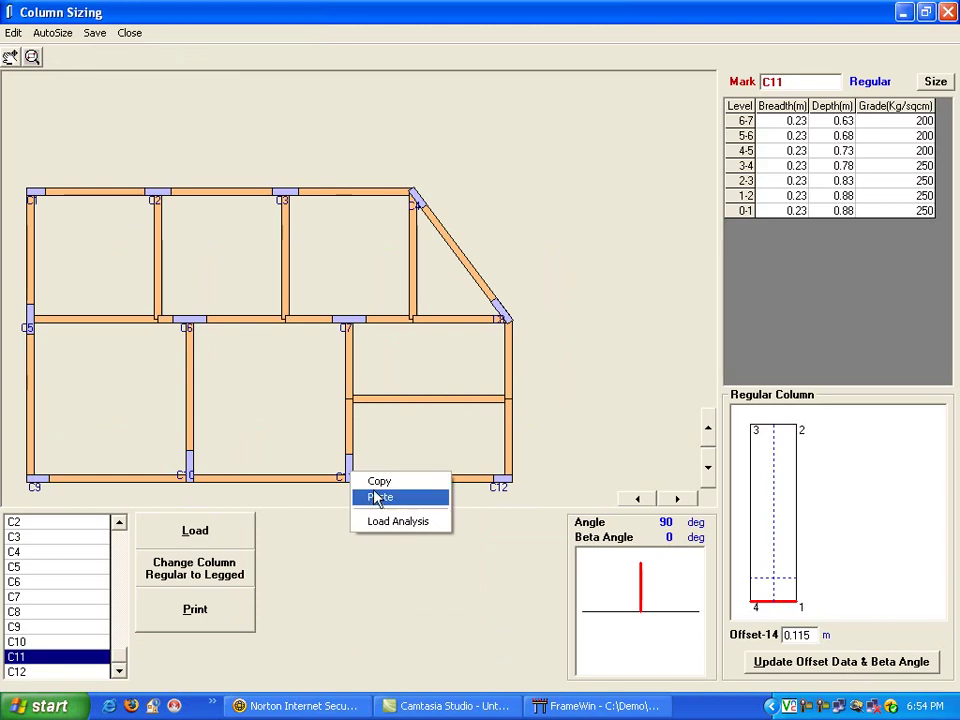
{"action": "left_click", "coordinate": [378, 497]}
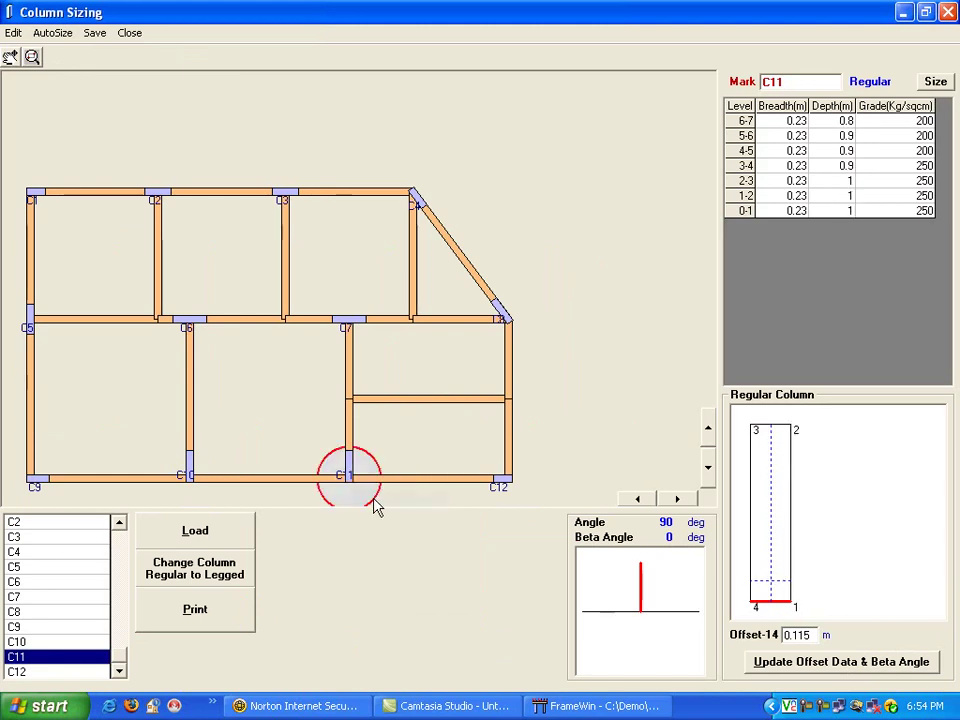
Paste column C10's copied sizes onto column C12 and close the column sizing
{"action": "right_click", "coordinate": [505, 484]}
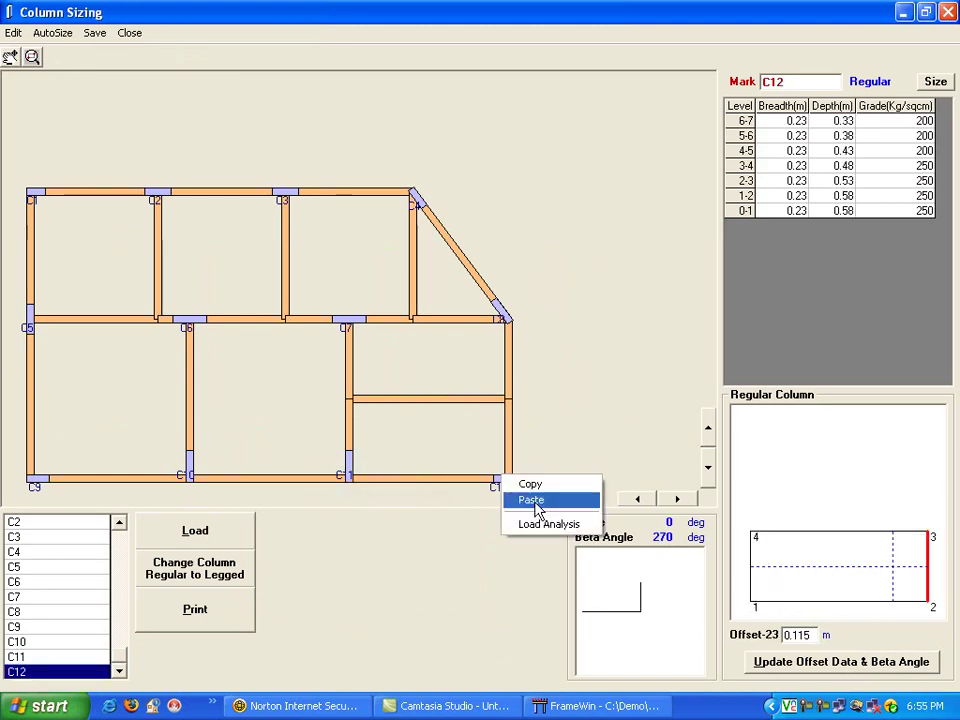
{"action": "left_click", "coordinate": [536, 505]}
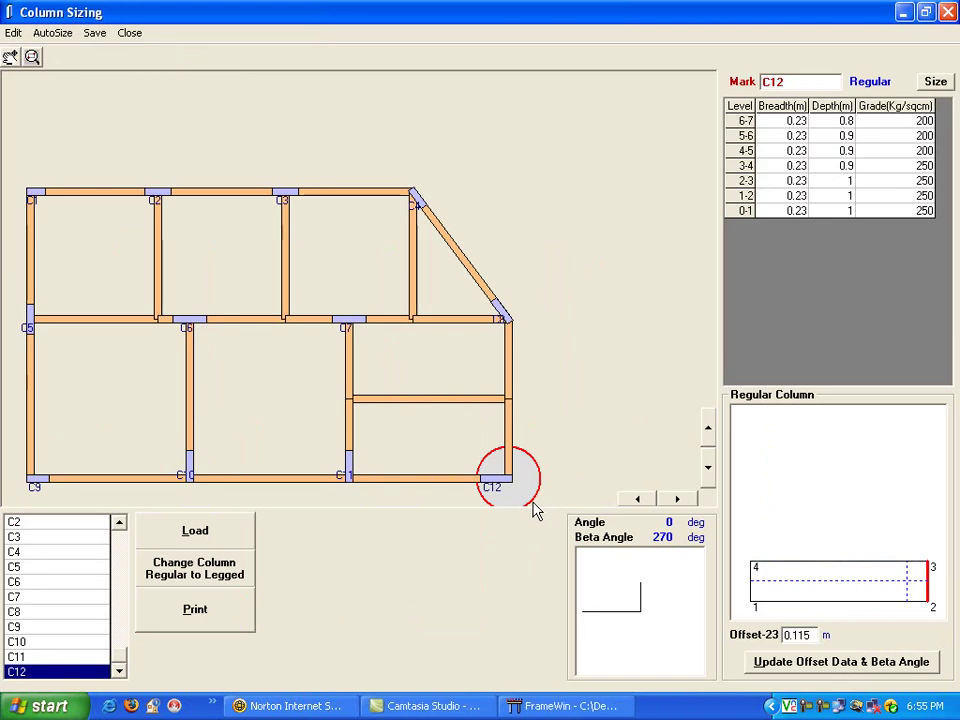
{"action": "left_click", "coordinate": [127, 33]}
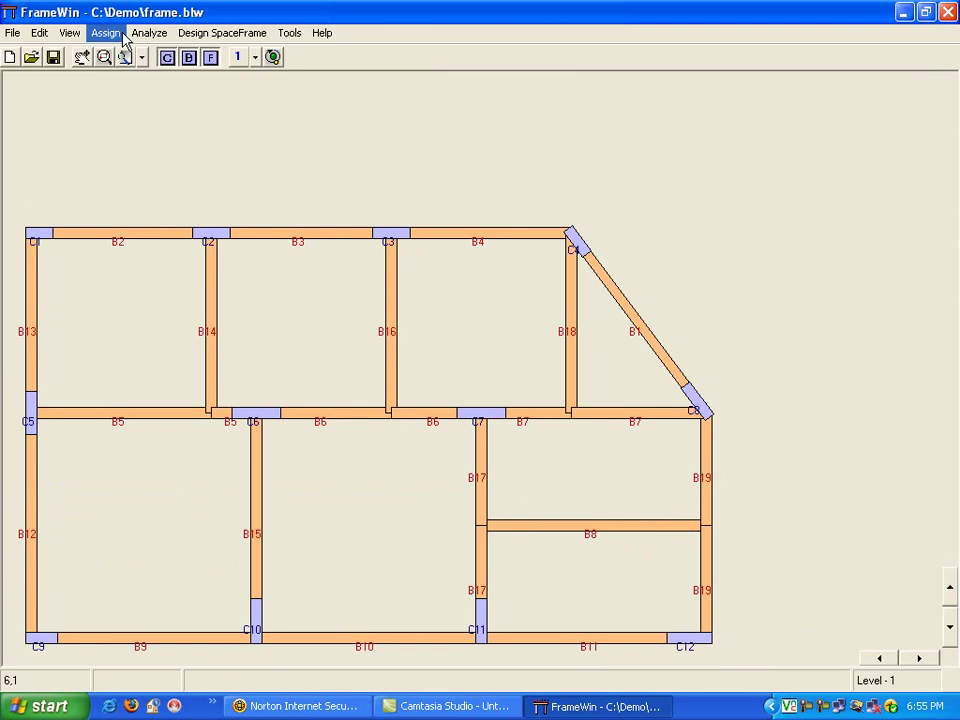
{"action": "left_click", "coordinate": [107, 34]}
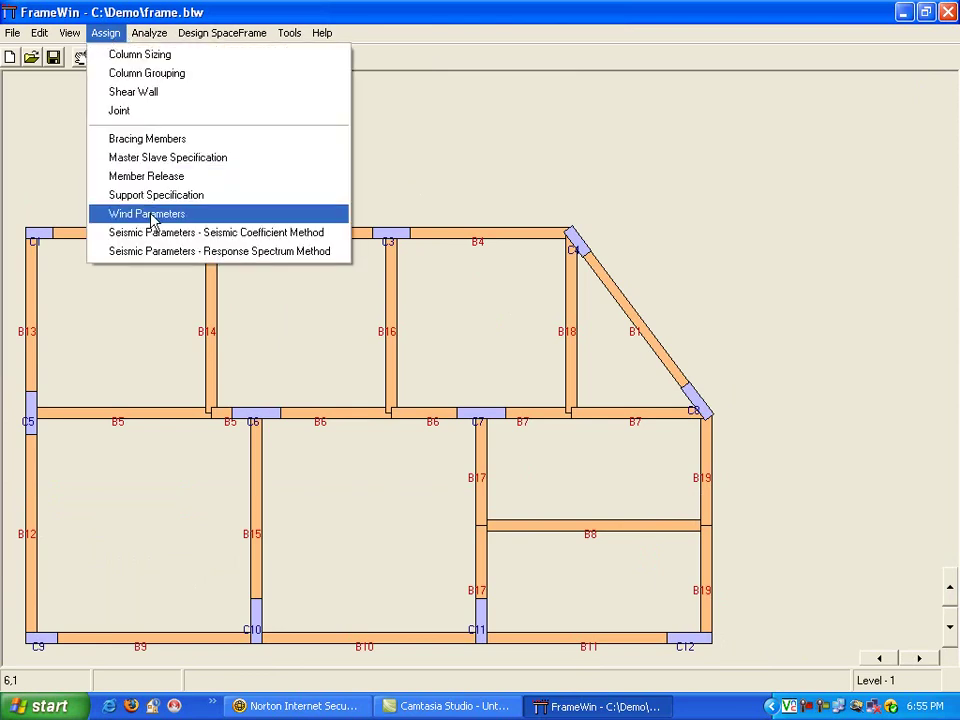
{"action": "left_click", "coordinate": [150, 214]}
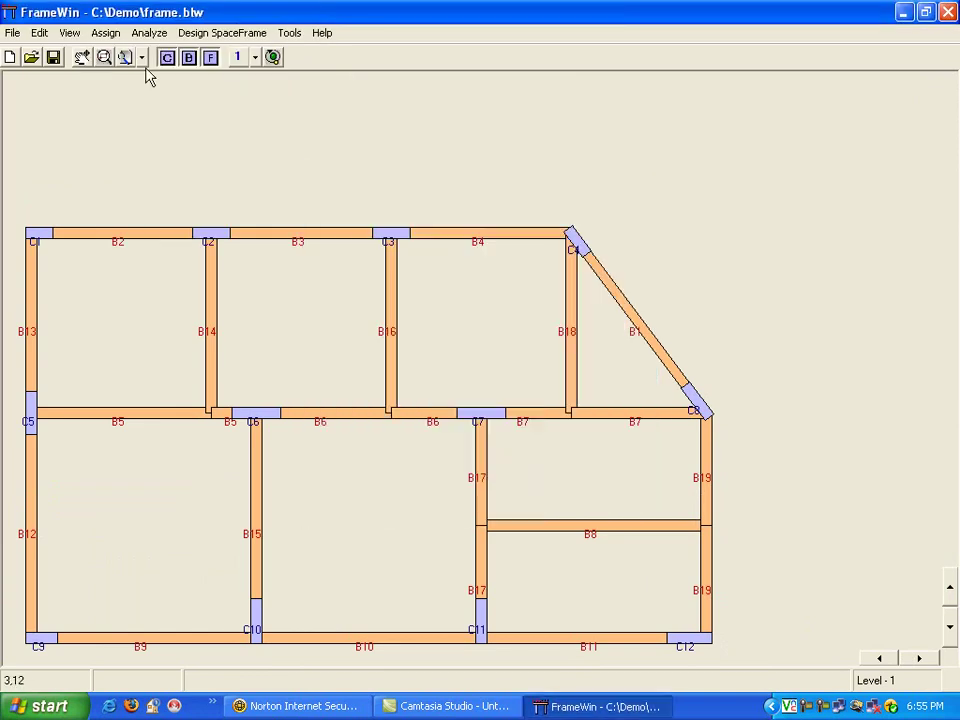
Review the response spectrum seismic parameters and the time period calculation, and close both without changes
{"action": "left_click", "coordinate": [105, 33]}
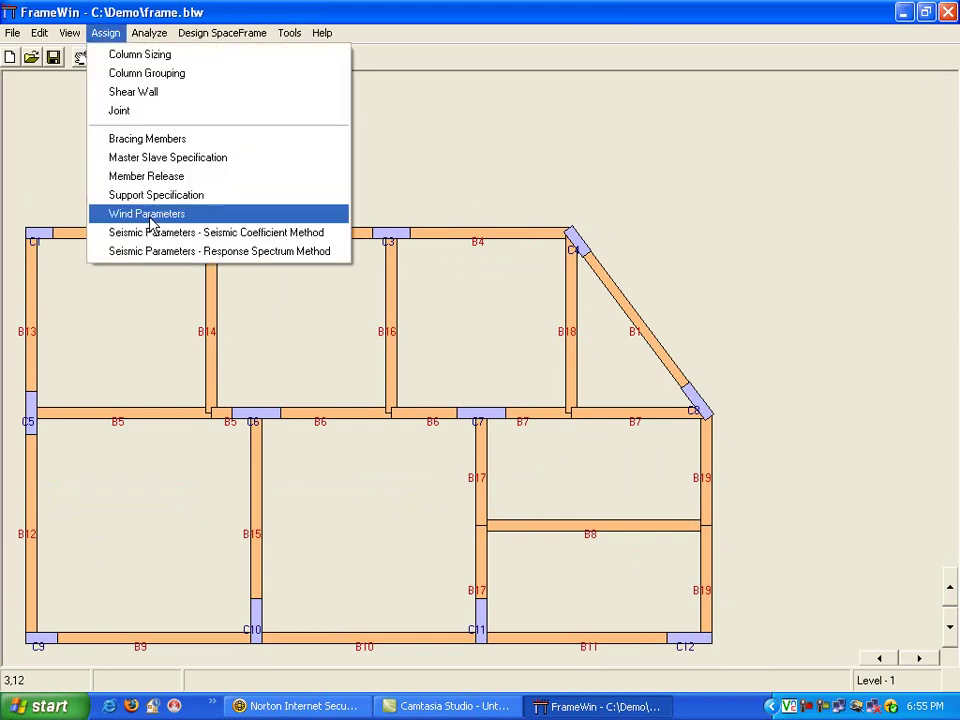
{"action": "left_click", "coordinate": [206, 254]}
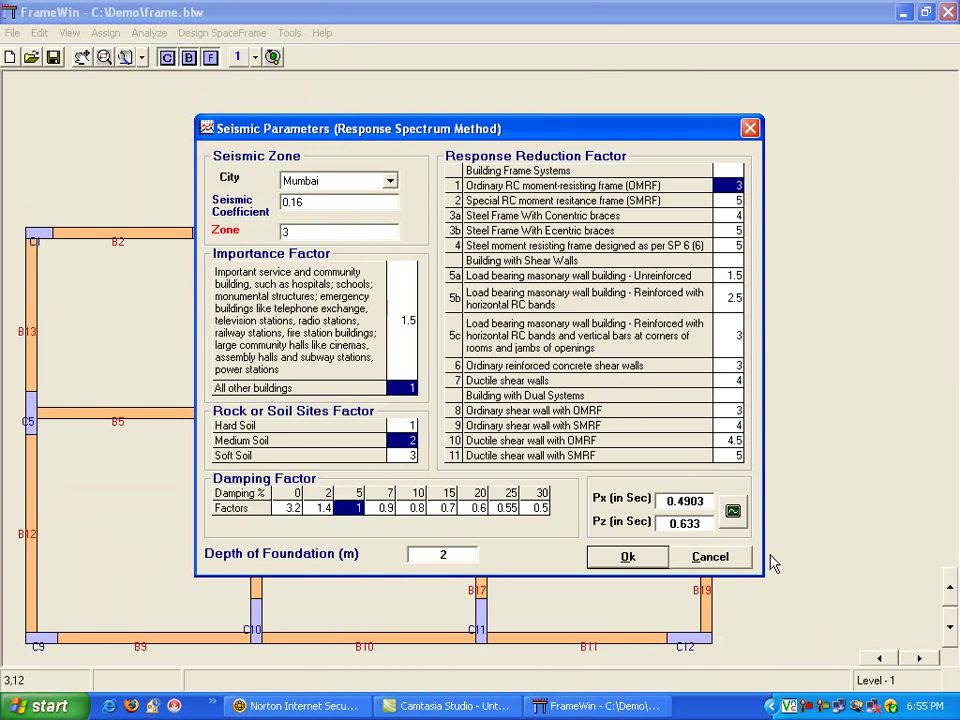
{"action": "left_click", "coordinate": [732, 511]}
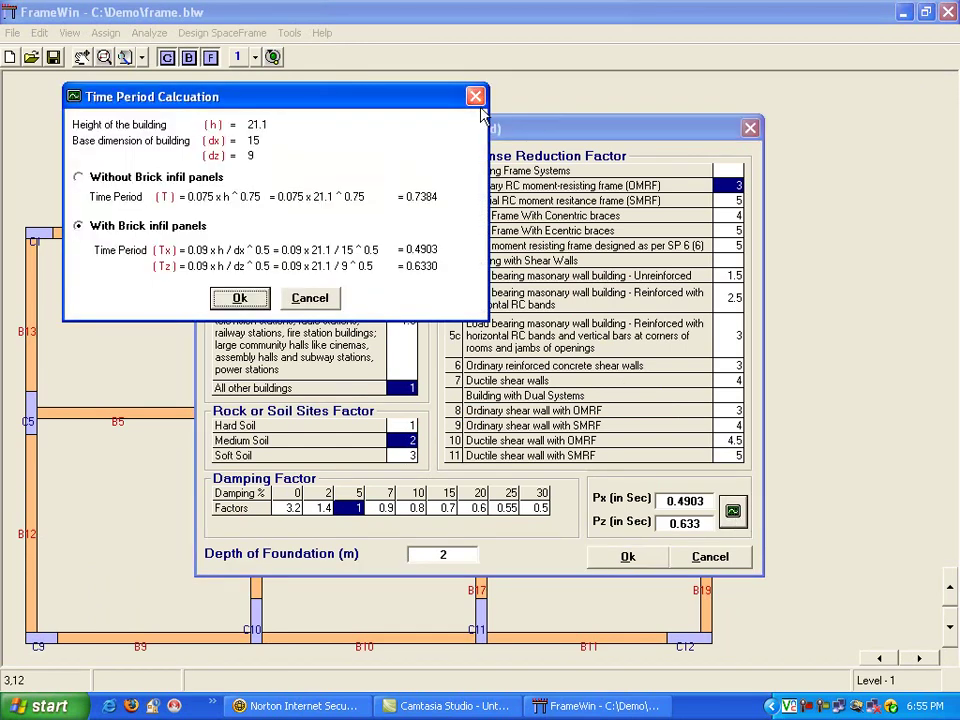
{"action": "left_click", "coordinate": [475, 96]}
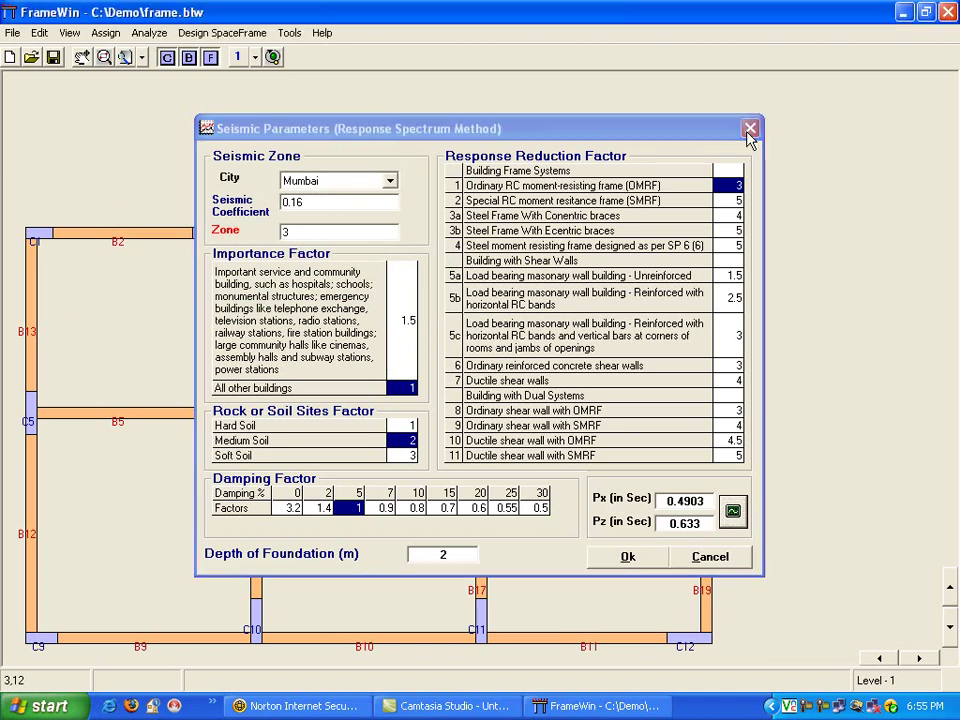
{"action": "left_click", "coordinate": [750, 128]}
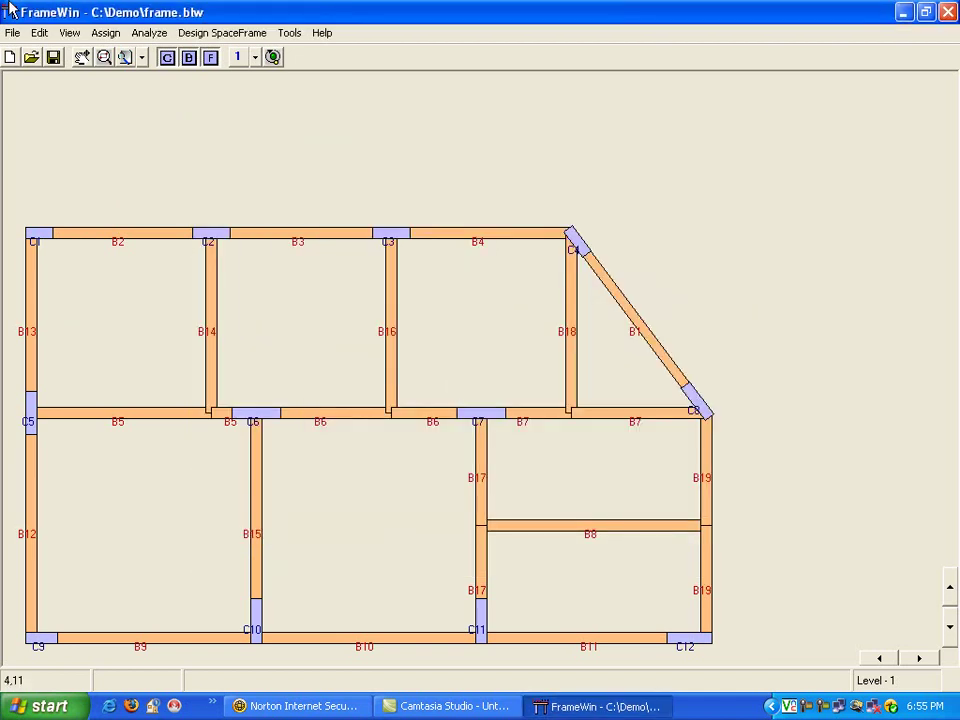
Generate the space frame files frame1.std and frame2.std using the response spectrum method, overwriting the existing files
{"action": "left_click", "coordinate": [140, 38]}
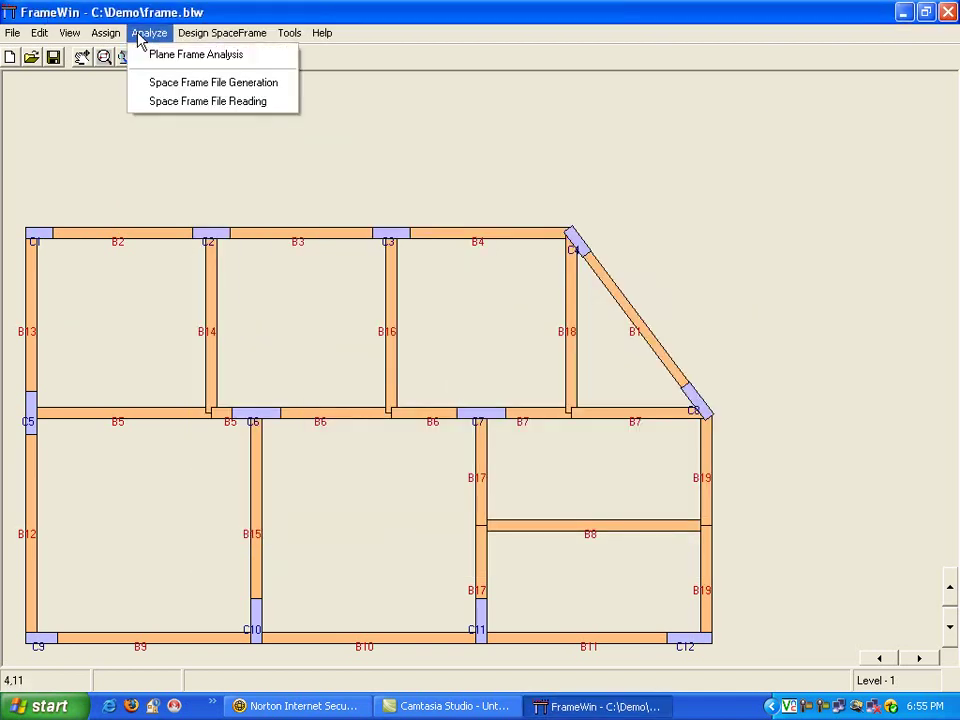
{"action": "left_click", "coordinate": [214, 88]}
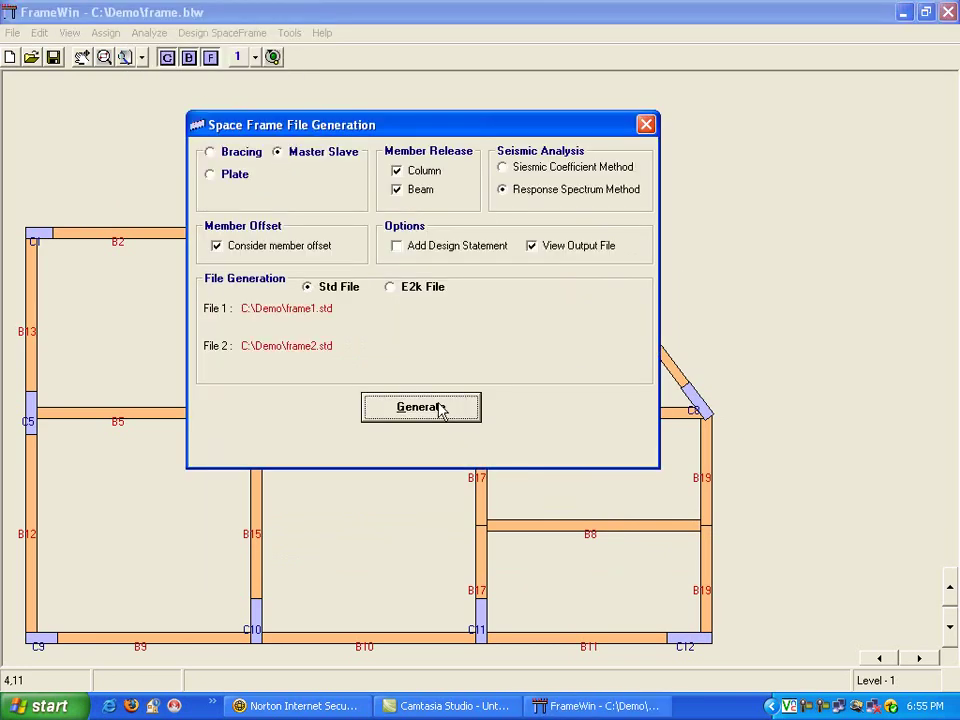
{"action": "left_click", "coordinate": [440, 408]}
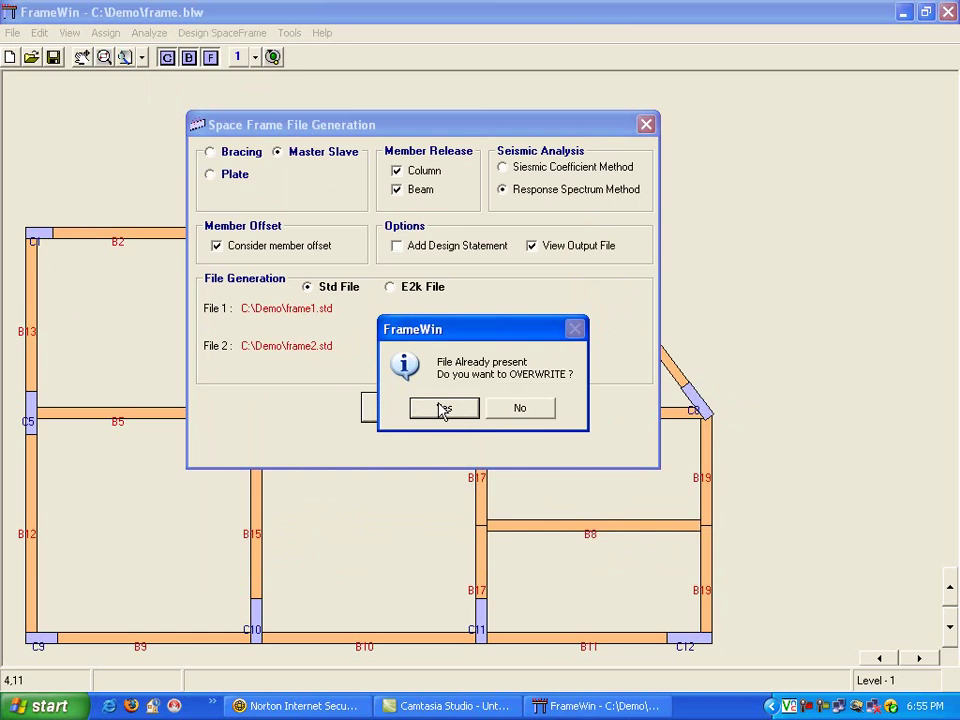
{"action": "left_click", "coordinate": [458, 418]}
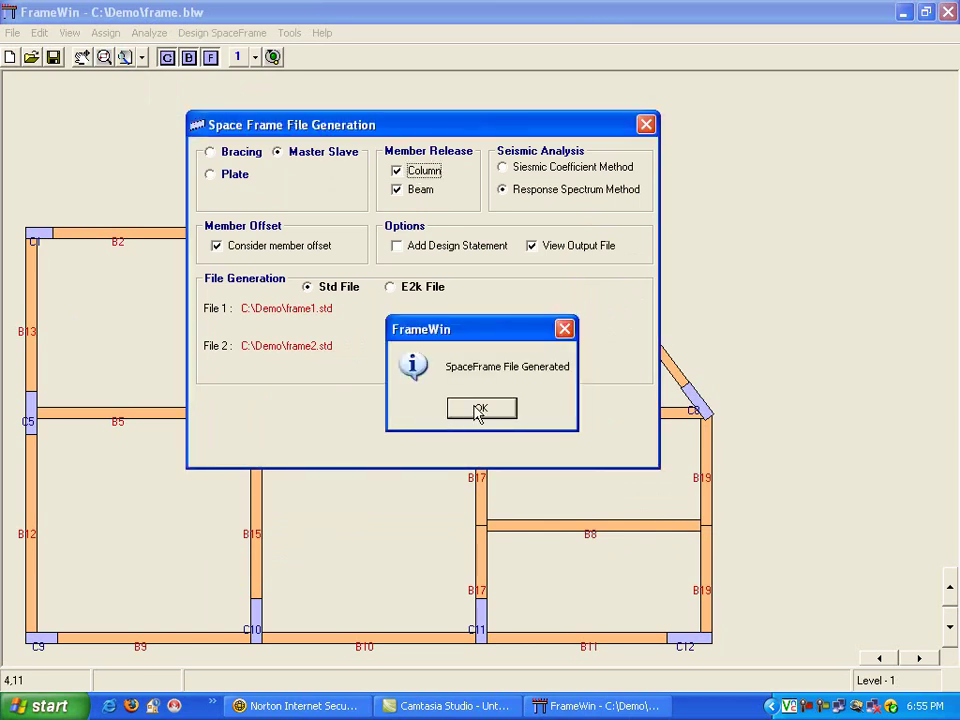
{"action": "left_click", "coordinate": [478, 412]}
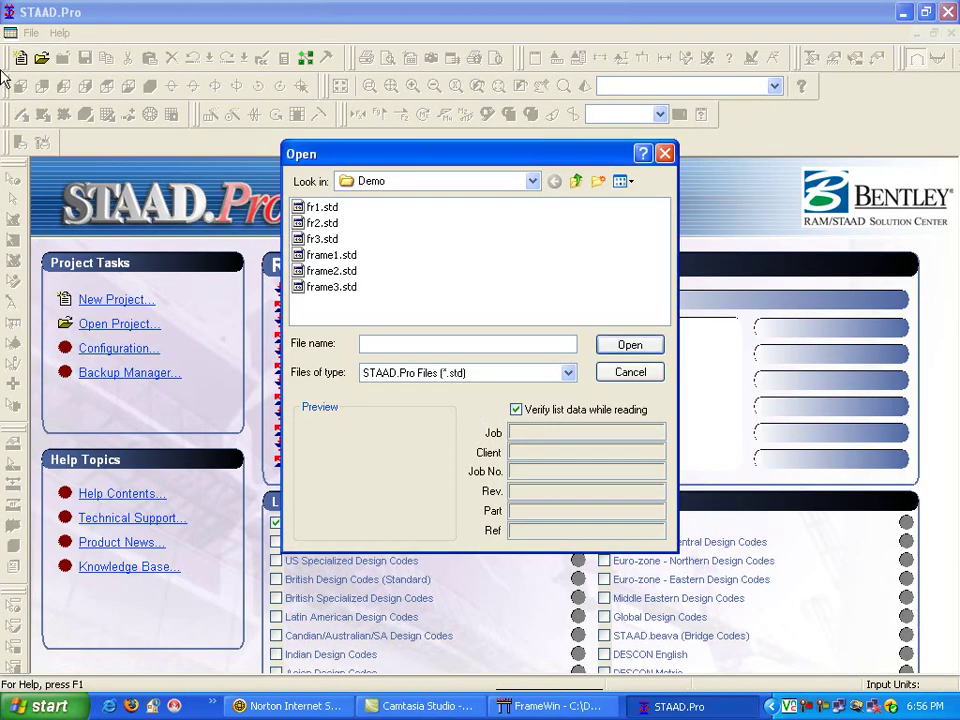
In STAAD.Pro, open and analyze frame1.std and frame2.std from the Demo folder, and close the program
{"action": "left_click", "coordinate": [331, 255]}
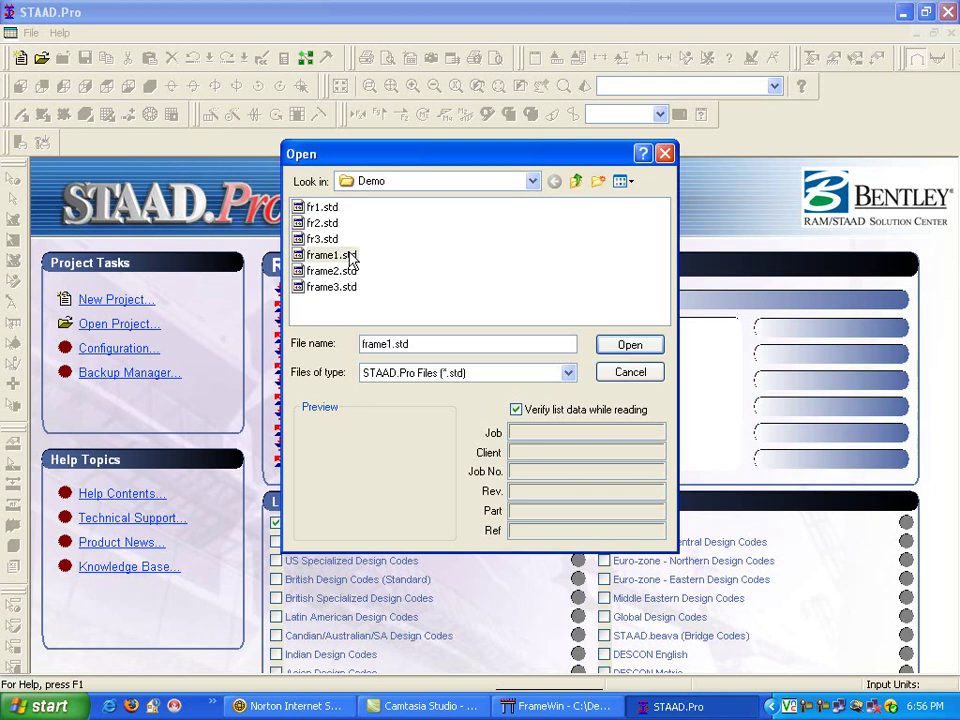
{"action": "left_click", "coordinate": [628, 344]}
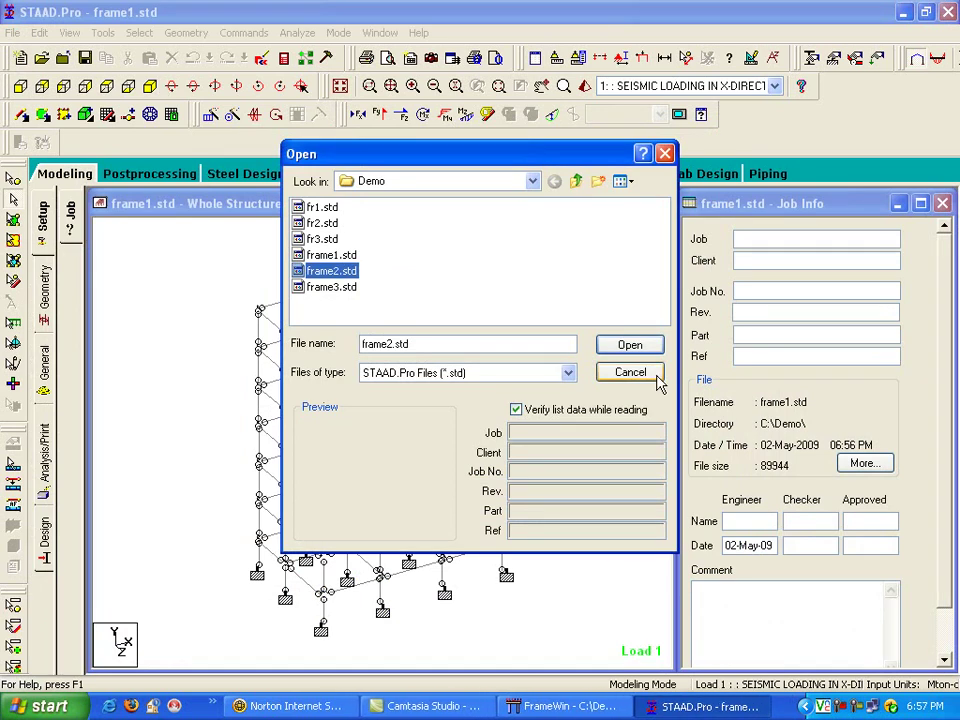
{"action": "left_click", "coordinate": [632, 345]}
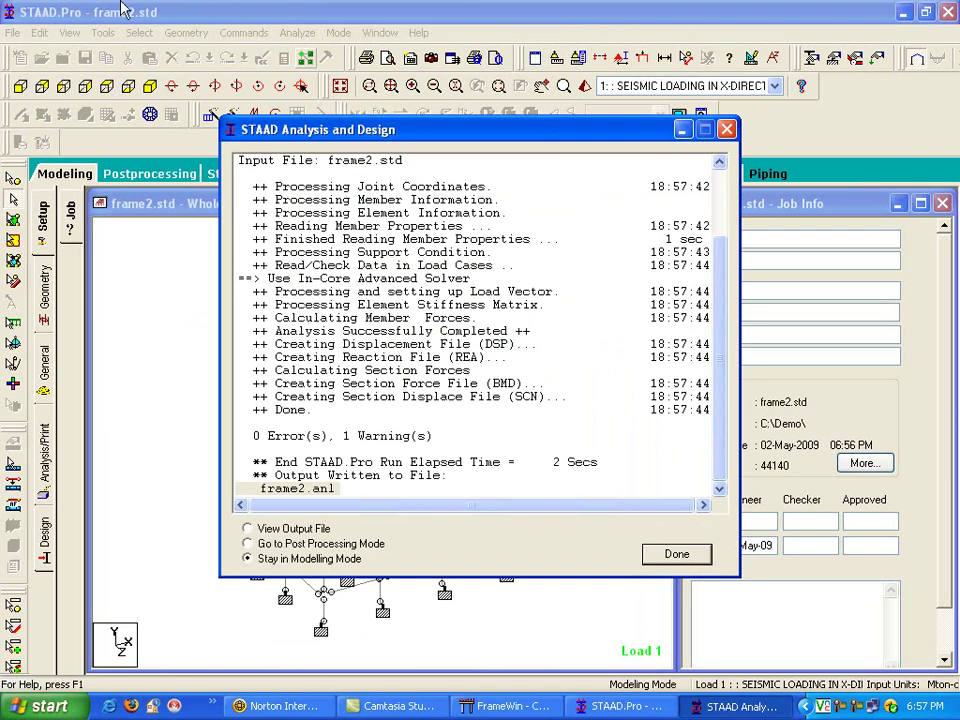
{"action": "left_click", "coordinate": [727, 130]}
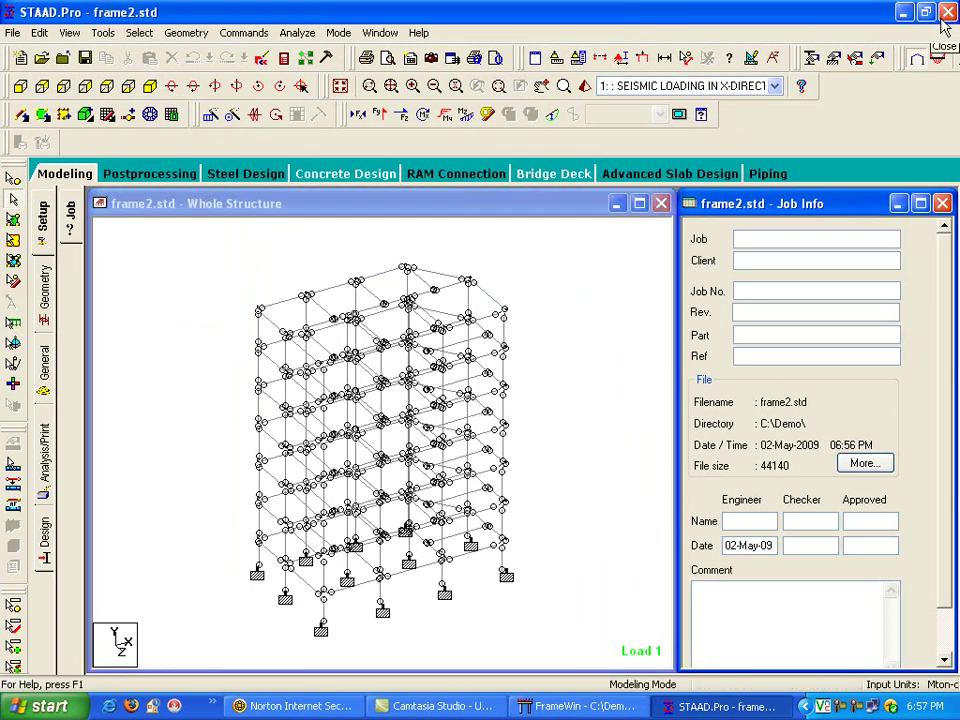
{"action": "left_click", "coordinate": [947, 12]}
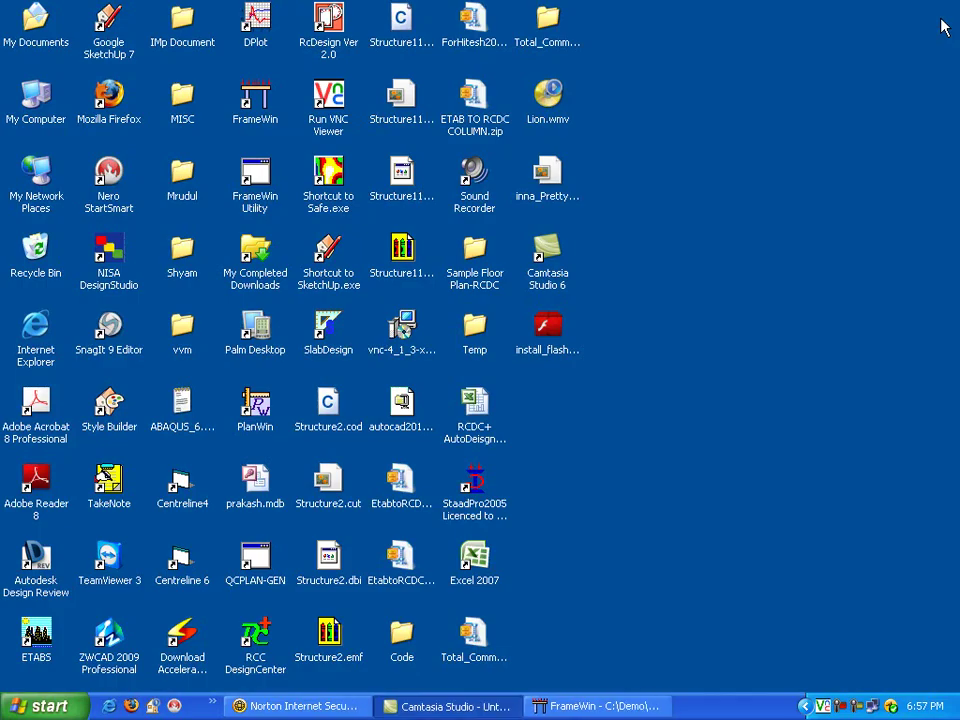
Switch back to FrameWin and read the space frame result files frame1.anl and frame2.anl
{"action": "left_click", "coordinate": [597, 706]}
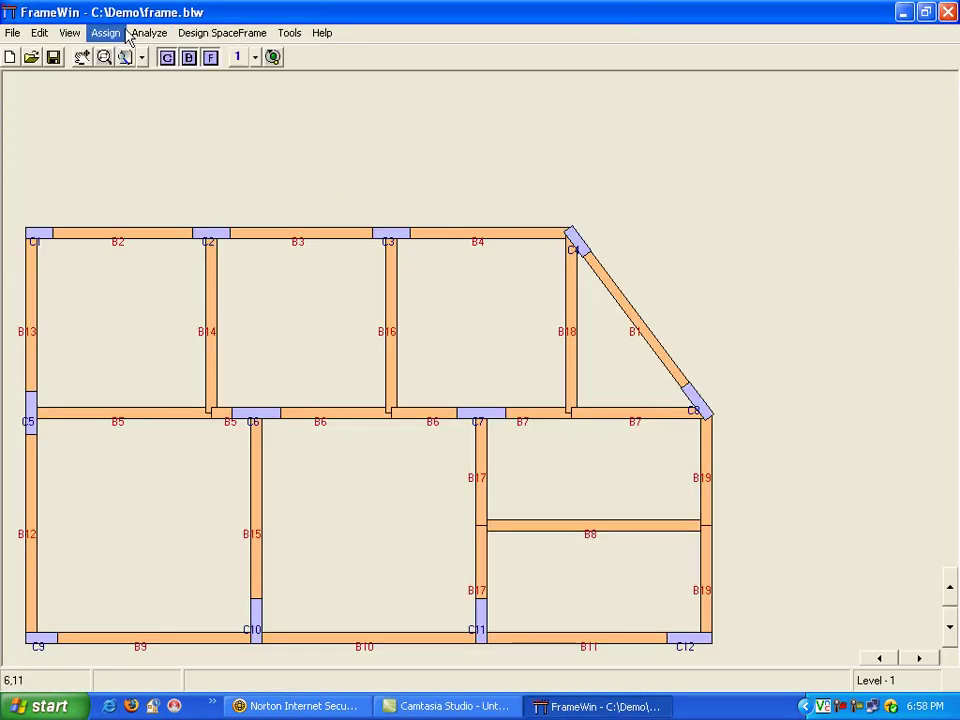
{"action": "left_click", "coordinate": [138, 33]}
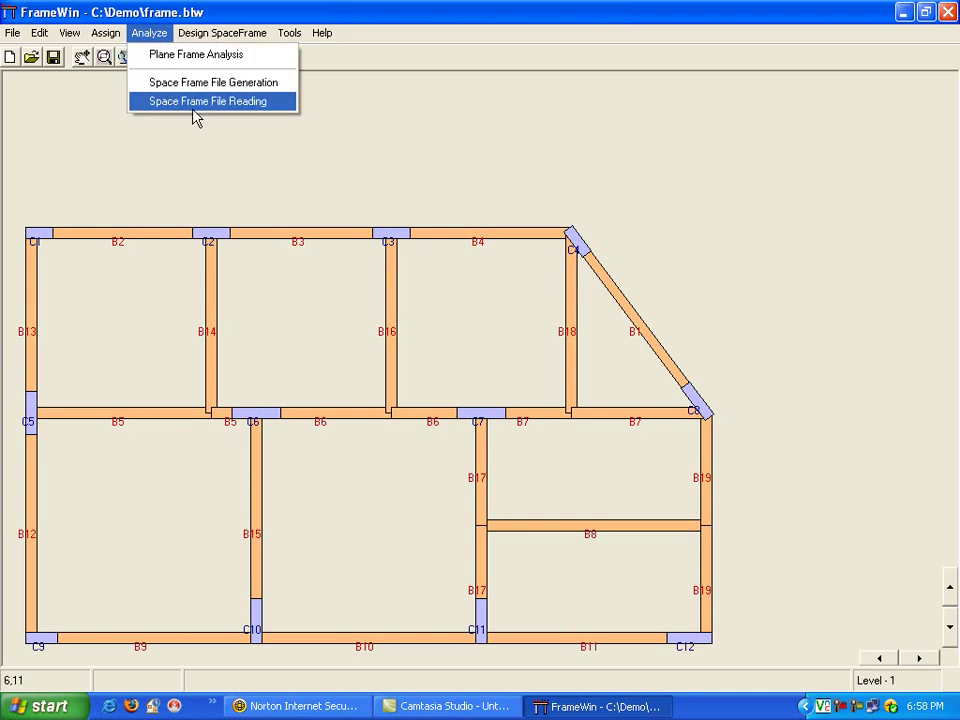
{"action": "left_click", "coordinate": [207, 101]}
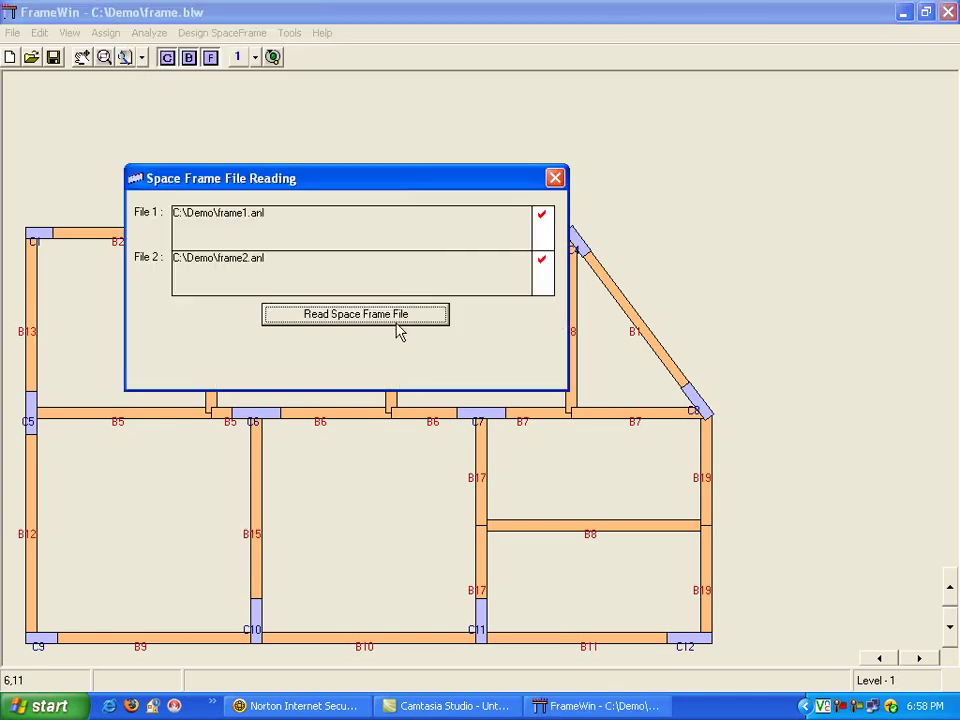
{"action": "left_click", "coordinate": [397, 317]}
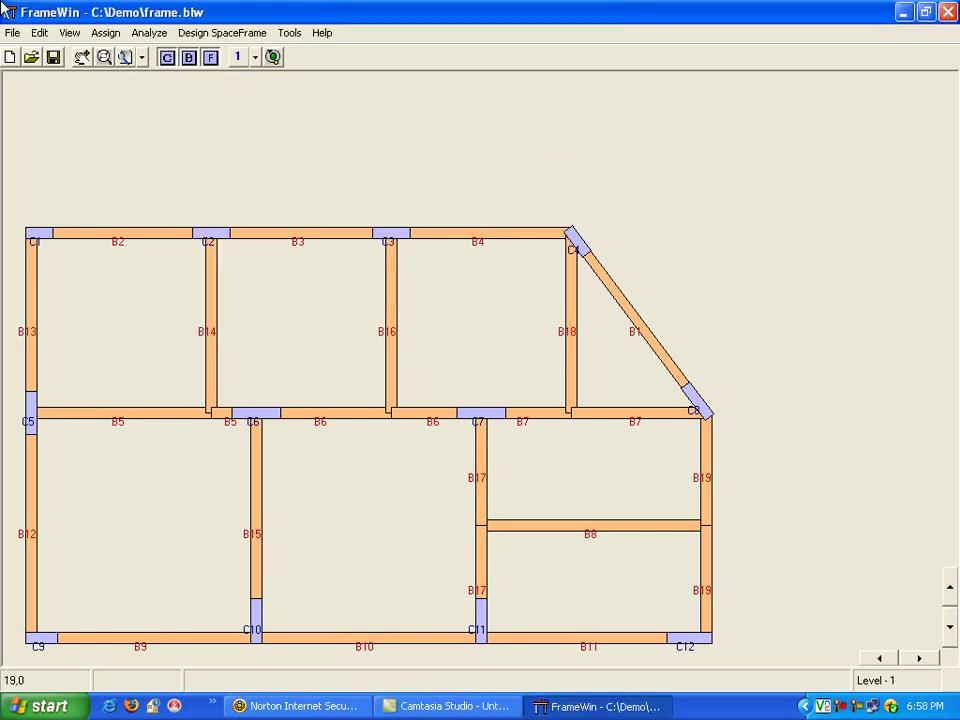
Open the regular column design and design all columns with the newly read analysis results
{"action": "left_click", "coordinate": [232, 33]}
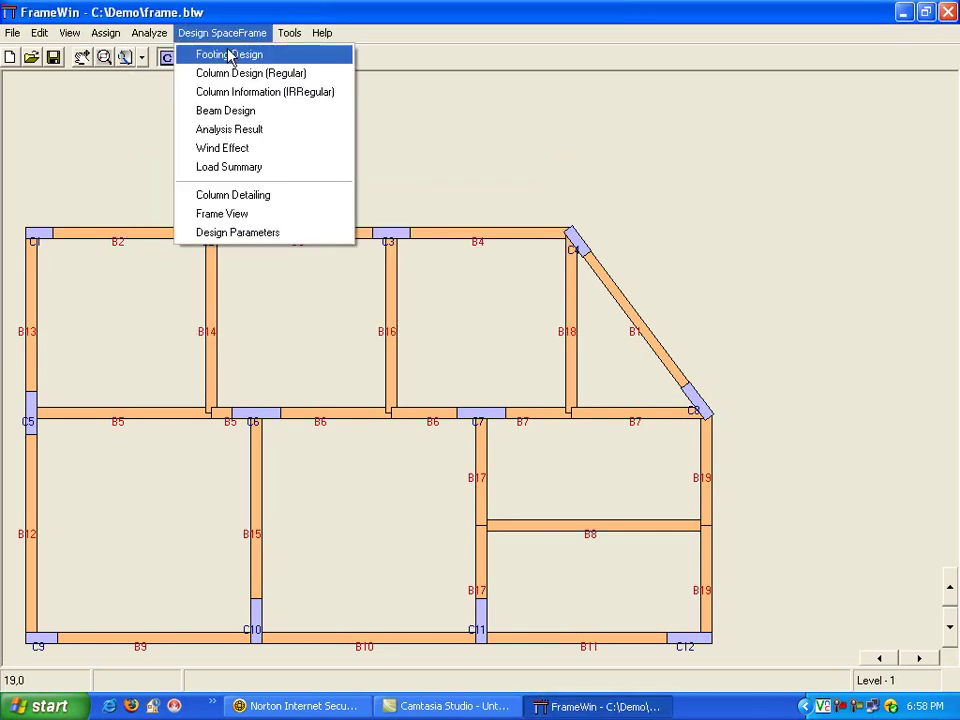
{"action": "left_click", "coordinate": [232, 84]}
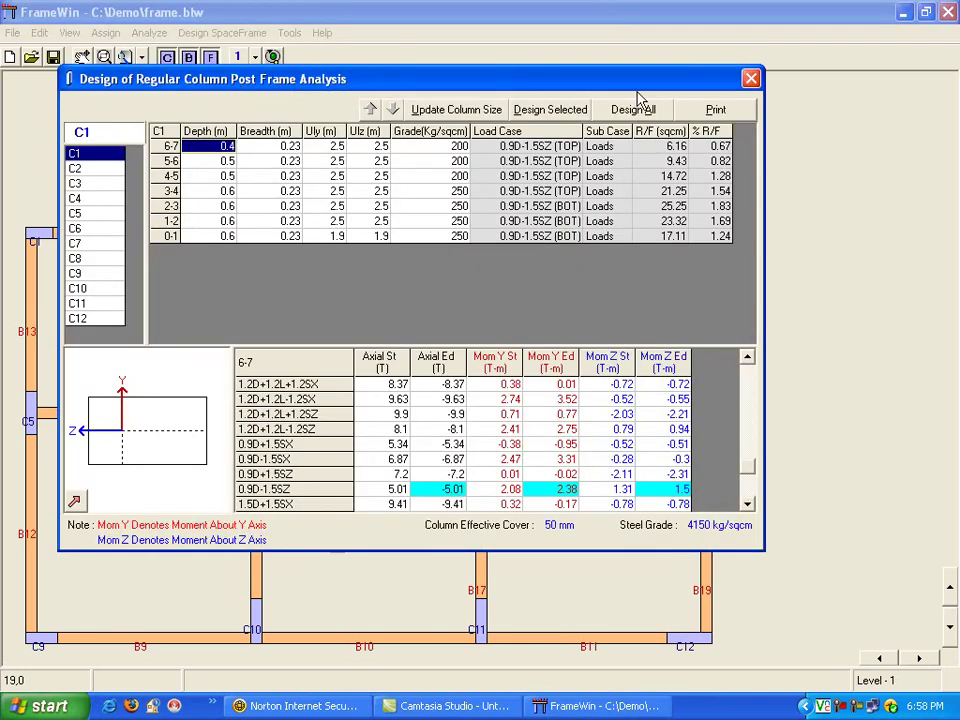
{"action": "left_click", "coordinate": [633, 111]}
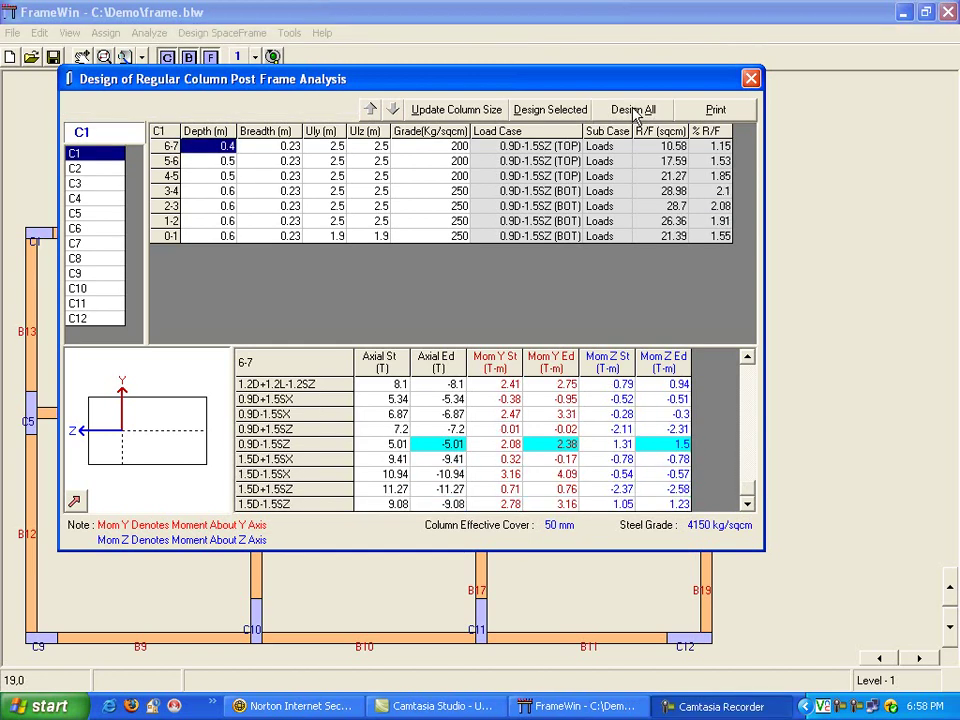
Review the design results of columns C2, C3, C11, C12 and C9, and close the regular column design
{"action": "left_click", "coordinate": [93, 170]}
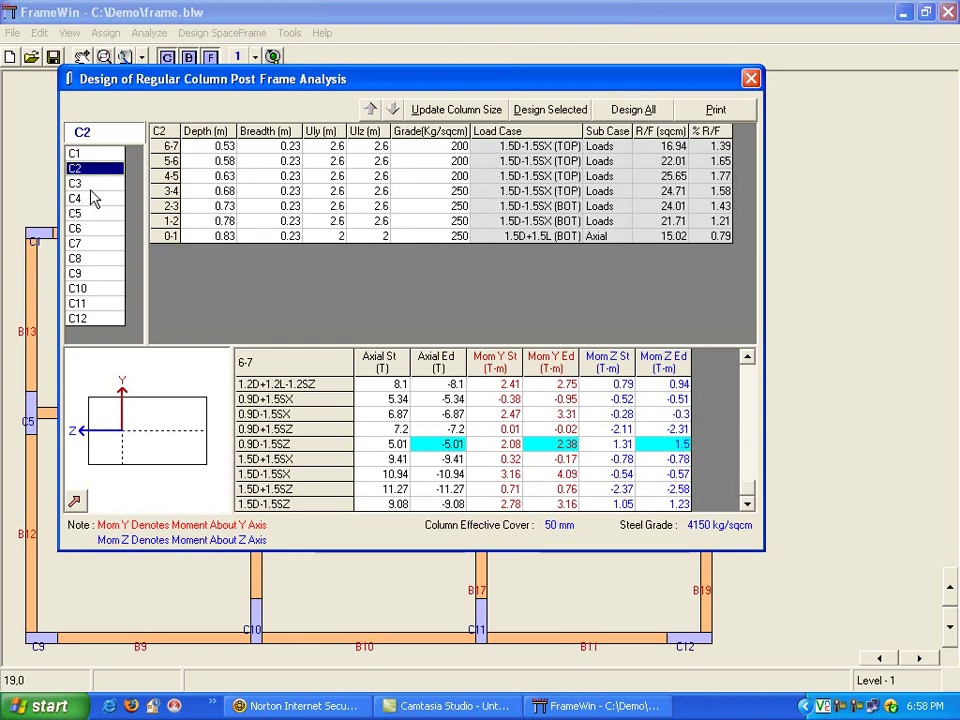
{"action": "left_click", "coordinate": [90, 188]}
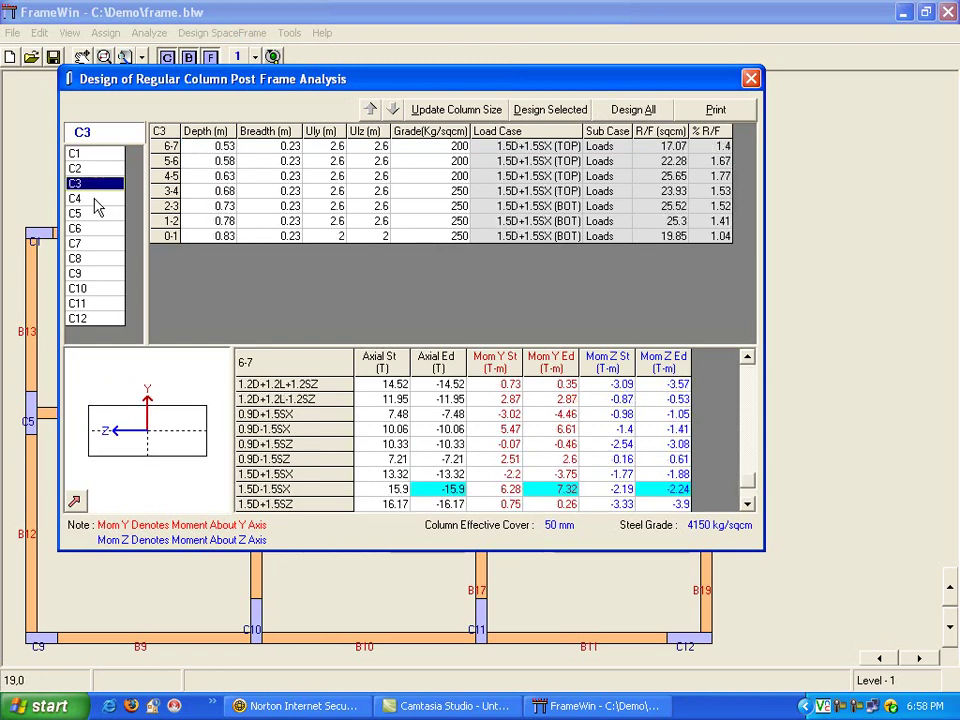
{"action": "left_click", "coordinate": [102, 305]}
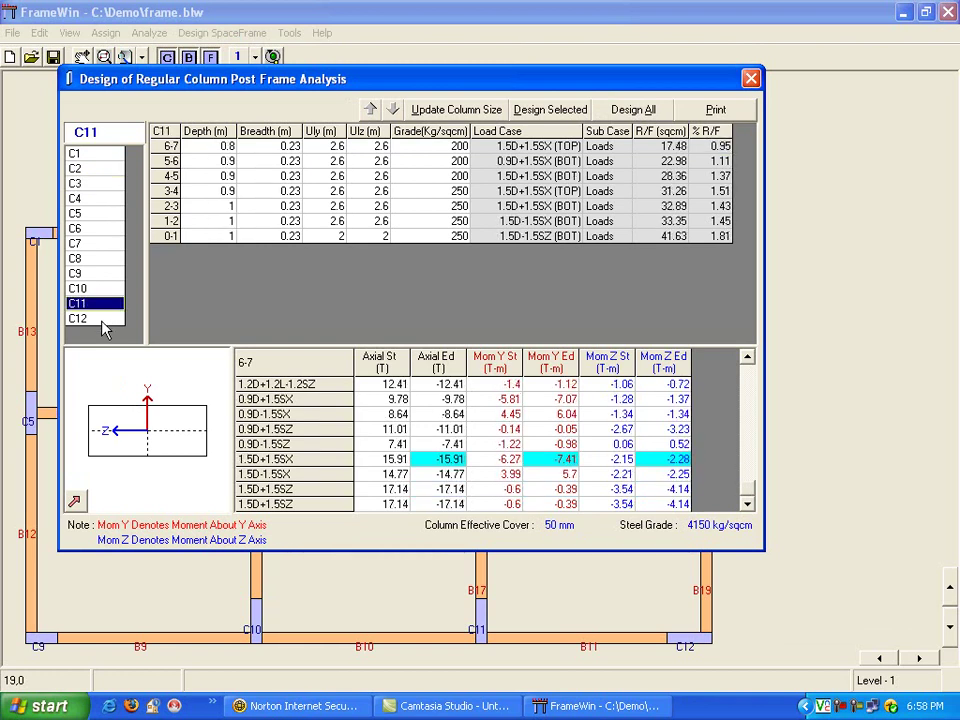
{"action": "left_click", "coordinate": [104, 320]}
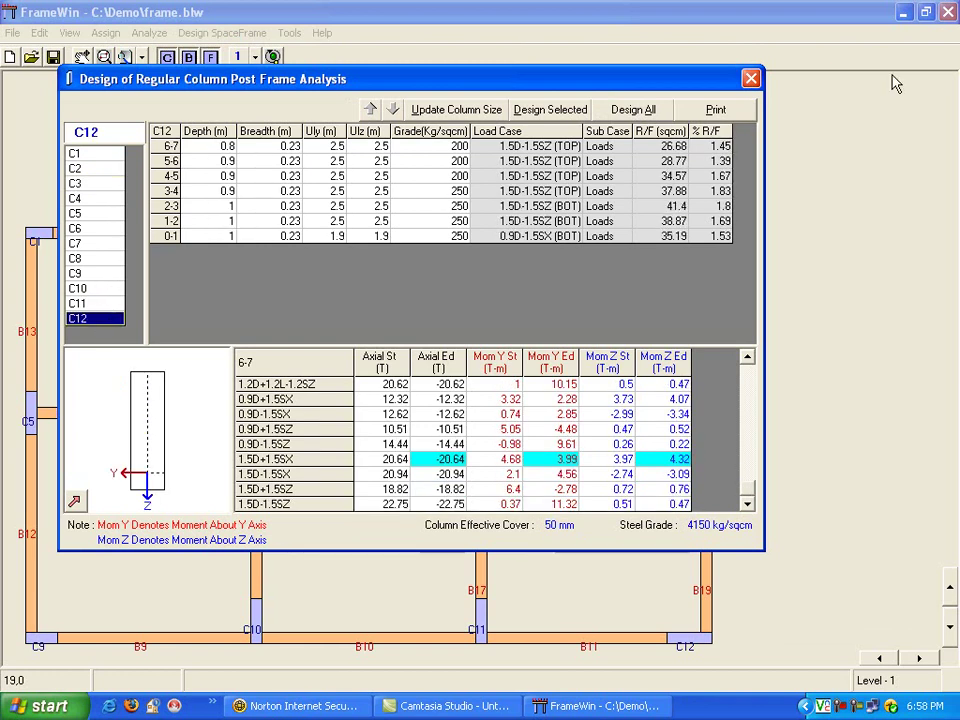
{"action": "left_click", "coordinate": [105, 273]}
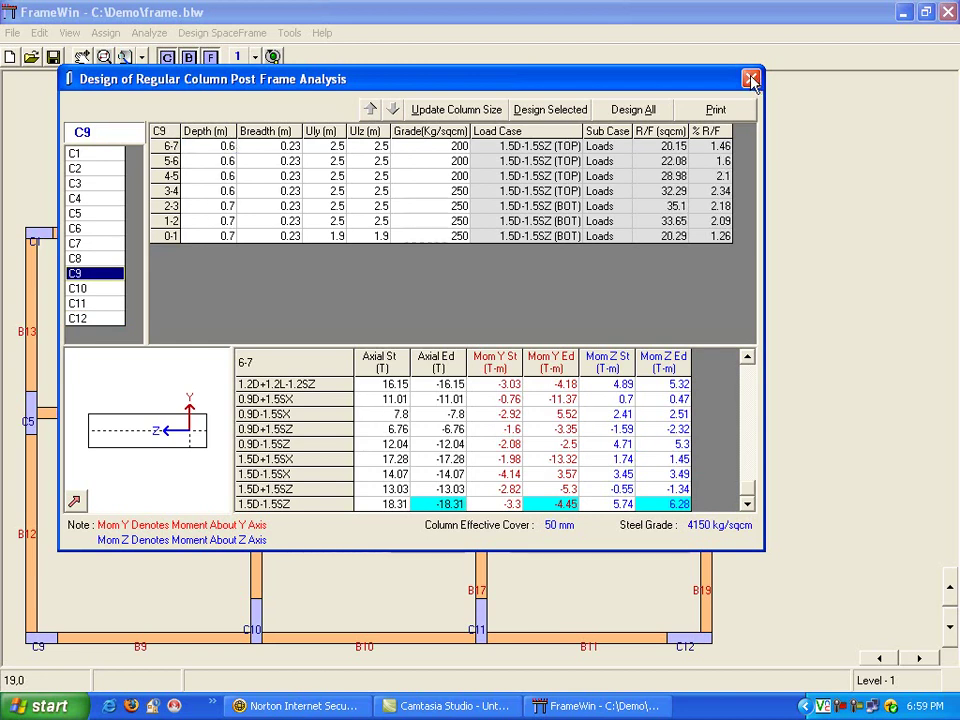
{"action": "left_click", "coordinate": [750, 79]}
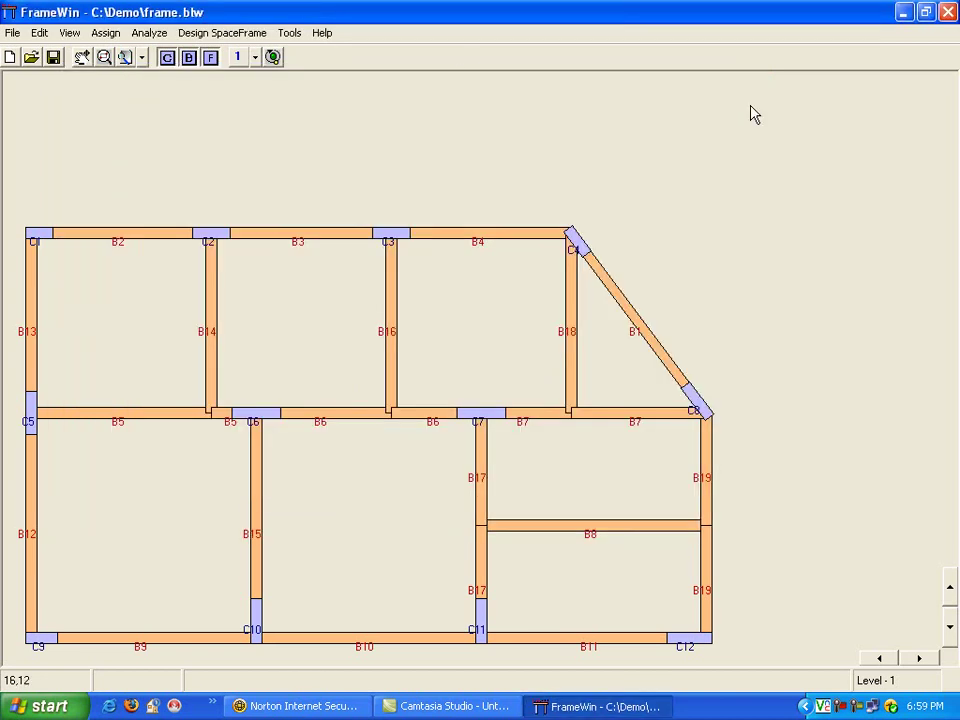
Enter the soil bearing capacity (SBC), design all footings as trapezoidal footings, and close the footing design
{"action": "left_click", "coordinate": [204, 38]}
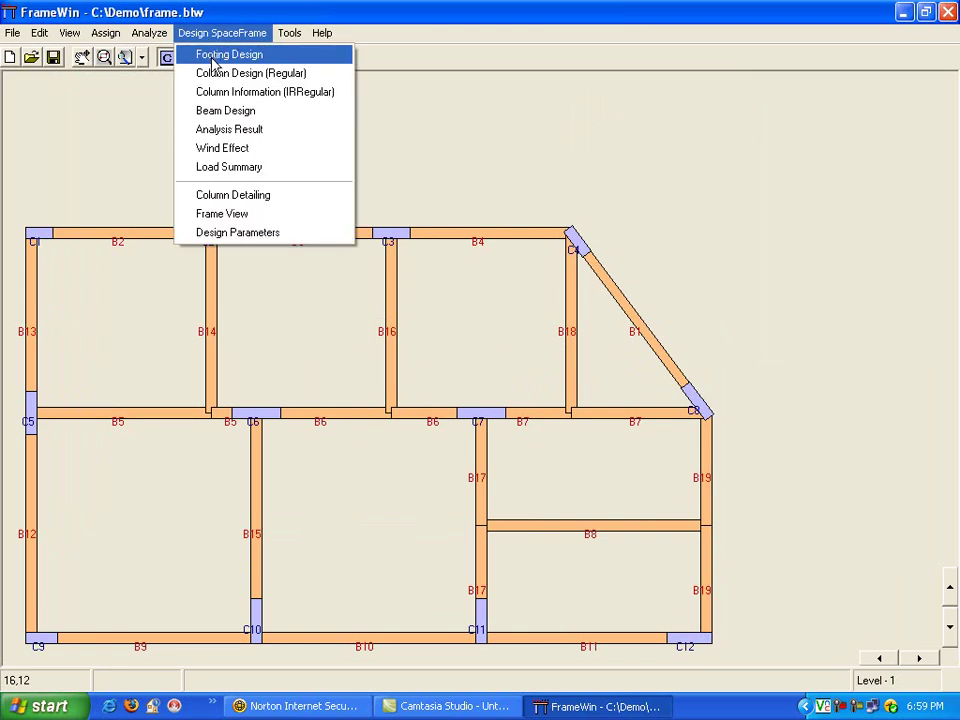
{"action": "left_click", "coordinate": [211, 56]}
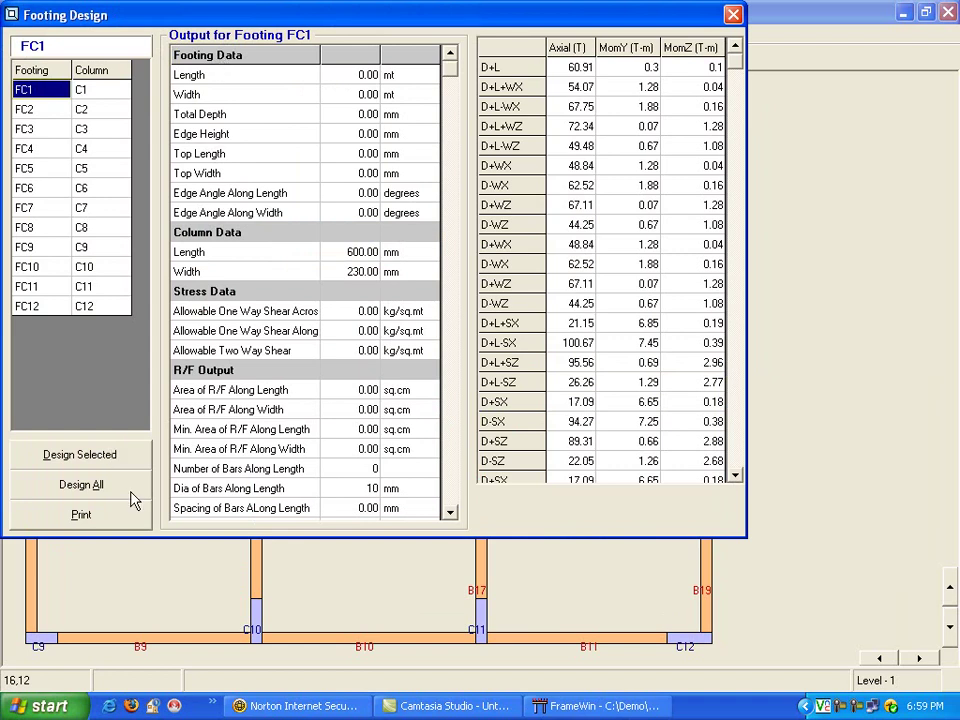
{"action": "left_click", "coordinate": [126, 486]}
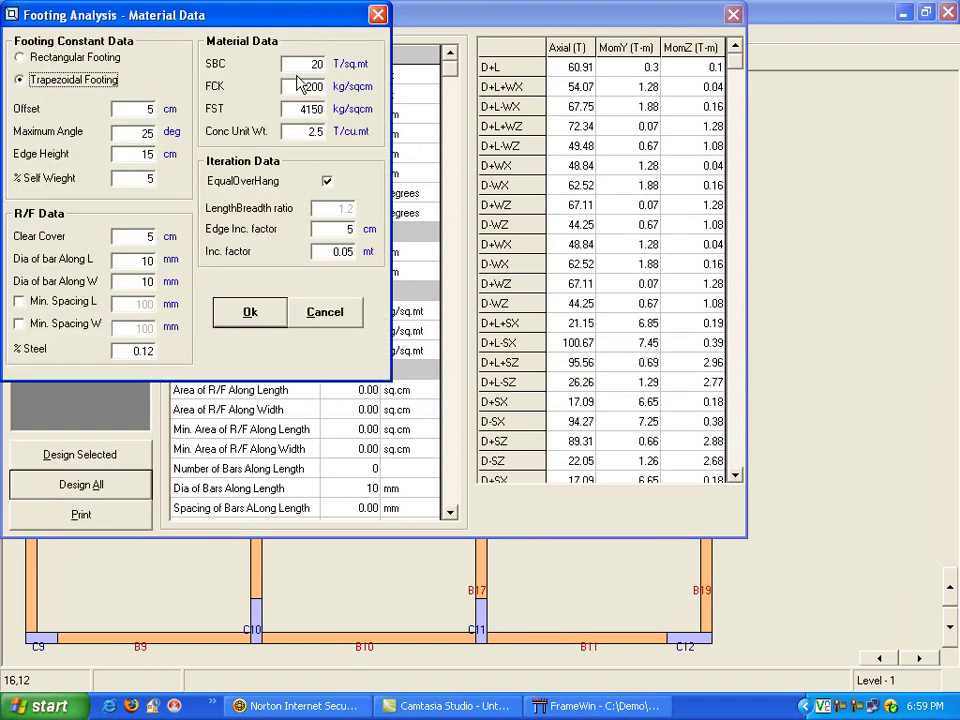
{"action": "left_click_drag", "start_coordinate": [305, 68], "coordinate": [335, 64]}
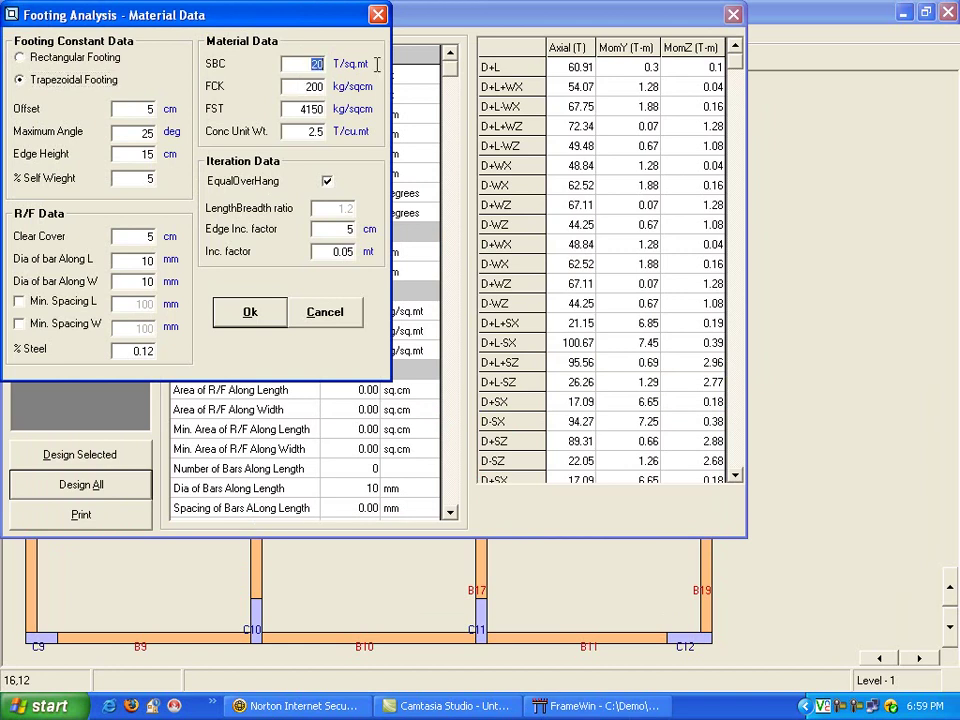
{"action": "type", "text": "2"}
{"action": "left_click", "coordinate": [250, 313]}
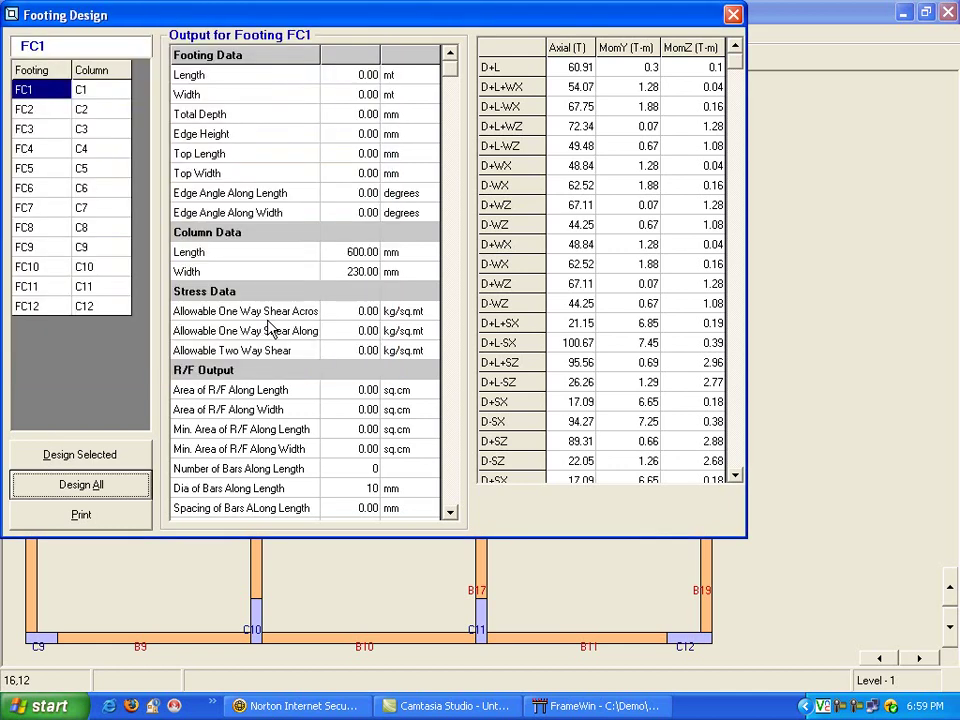
{"action": "left_click", "coordinate": [731, 15]}
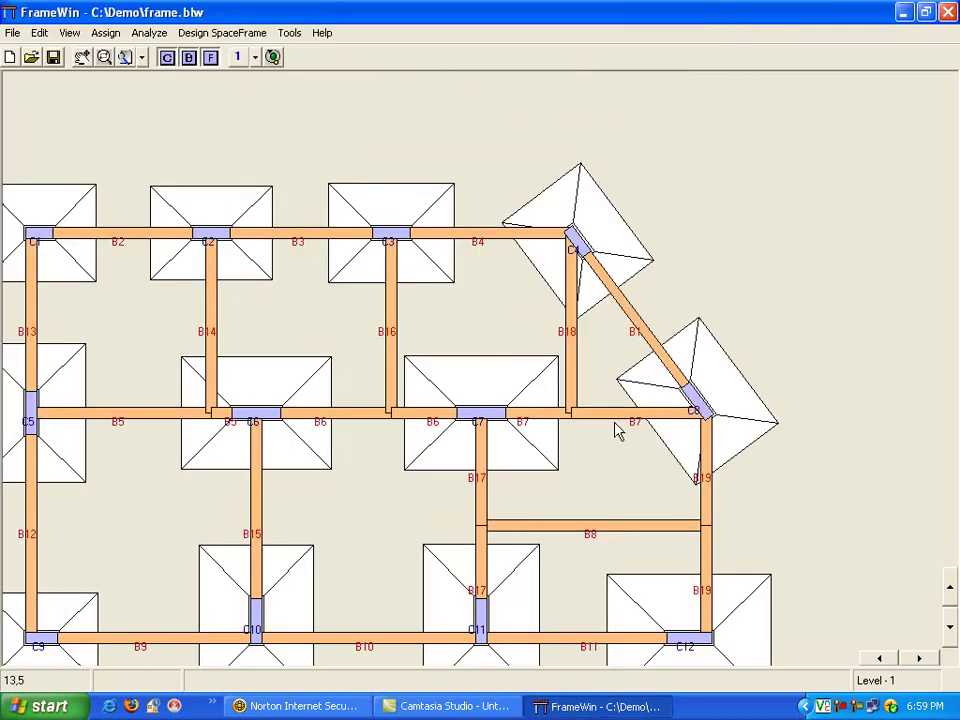
Open the footing design and export its report to the Demo folder as the spreadsheet file FootingDesign.xls
{"action": "left_click", "coordinate": [263, 35]}
{"action": "left_click", "coordinate": [245, 57]}
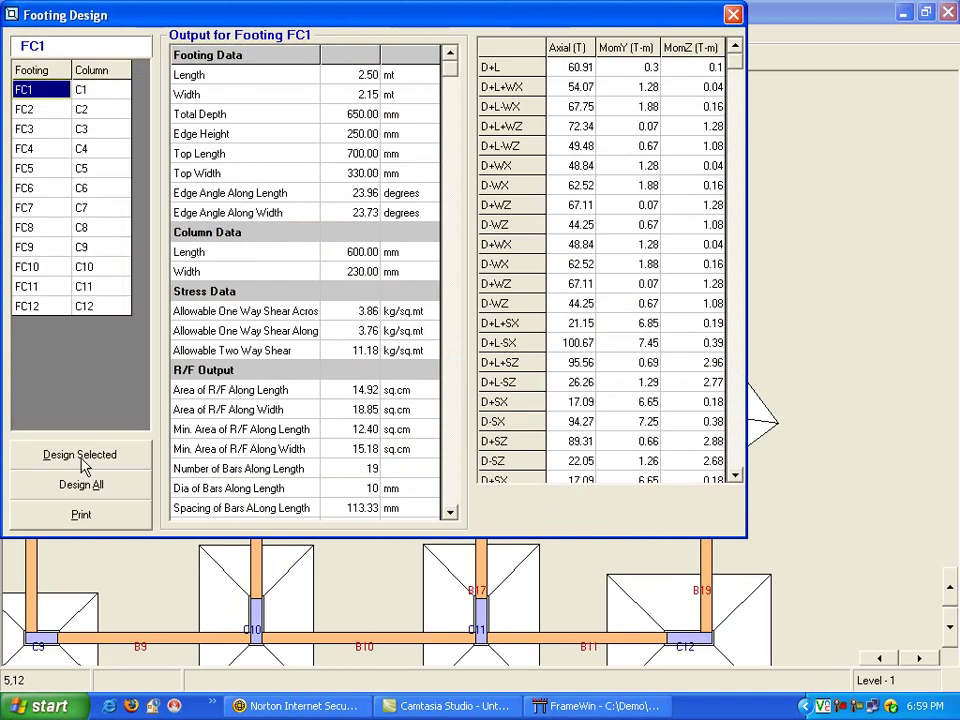
{"action": "left_click", "coordinate": [113, 516]}
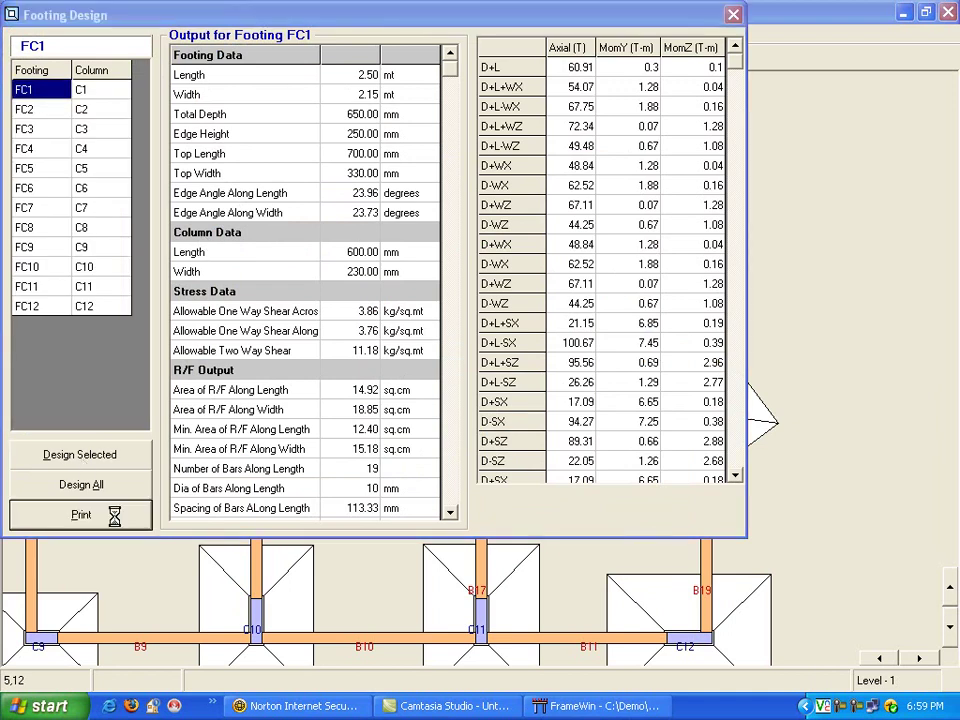
{"action": "left_click", "coordinate": [116, 522]}
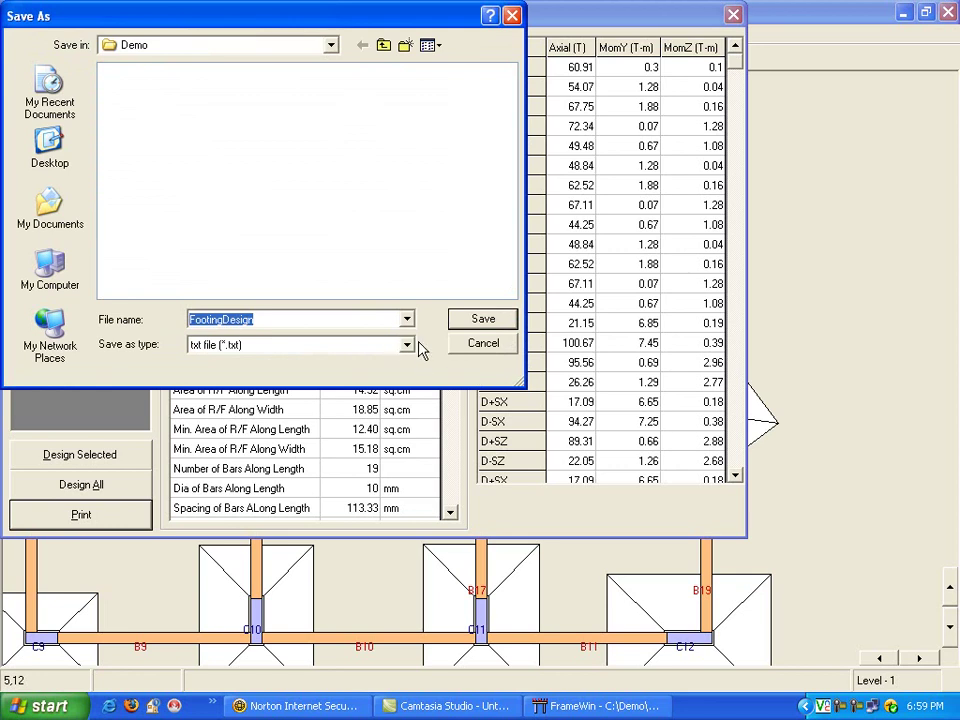
{"action": "left_click", "coordinate": [408, 345]}
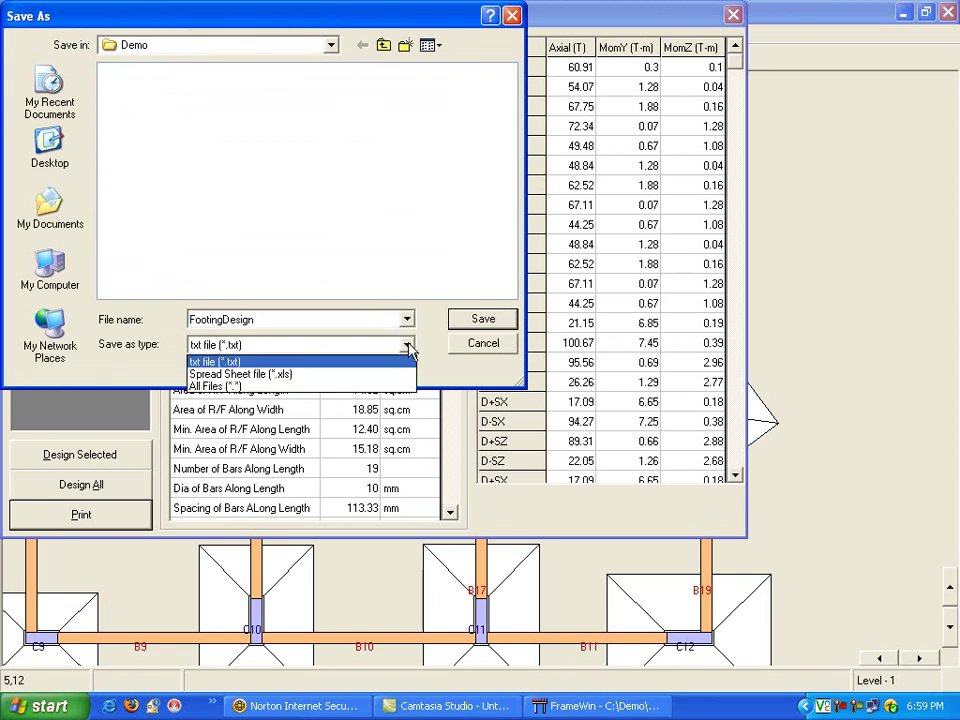
{"action": "left_click", "coordinate": [296, 375]}
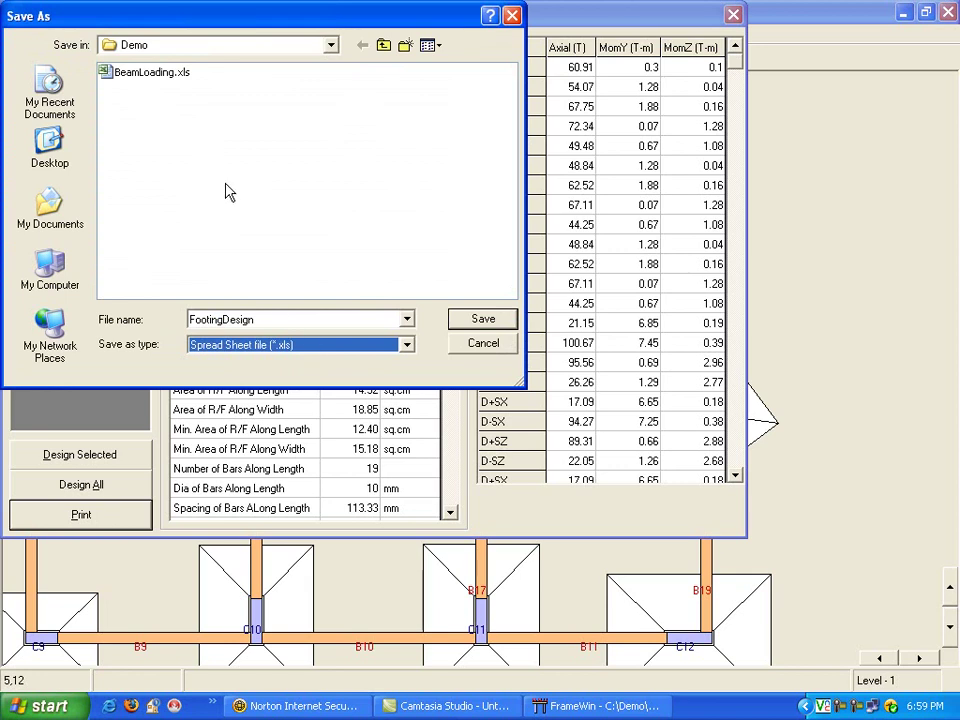
{"action": "double_click", "coordinate": [295, 320]}
{"action": "left_click", "coordinate": [481, 322]}
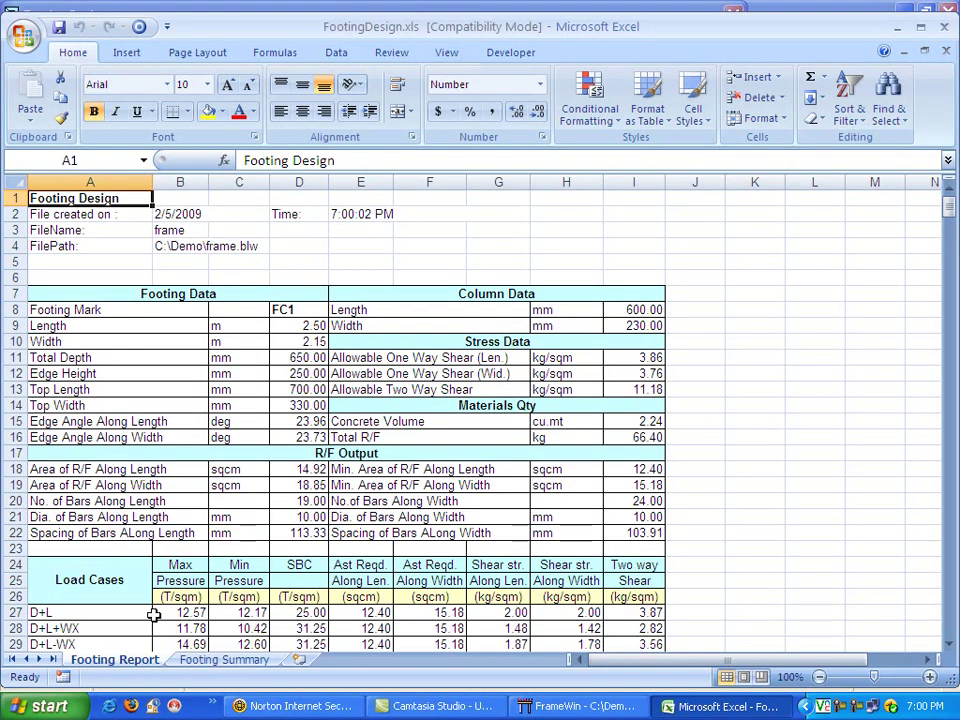
Examine the footing data, reinforcement output and load case tables of FC1 and FC2 in the Footing Report sheet
{"action": "left_click", "coordinate": [274, 396]}
{"action": "scroll", "coordinate": [274, 396], "scroll_direction": "down", "scroll_amount": 13}
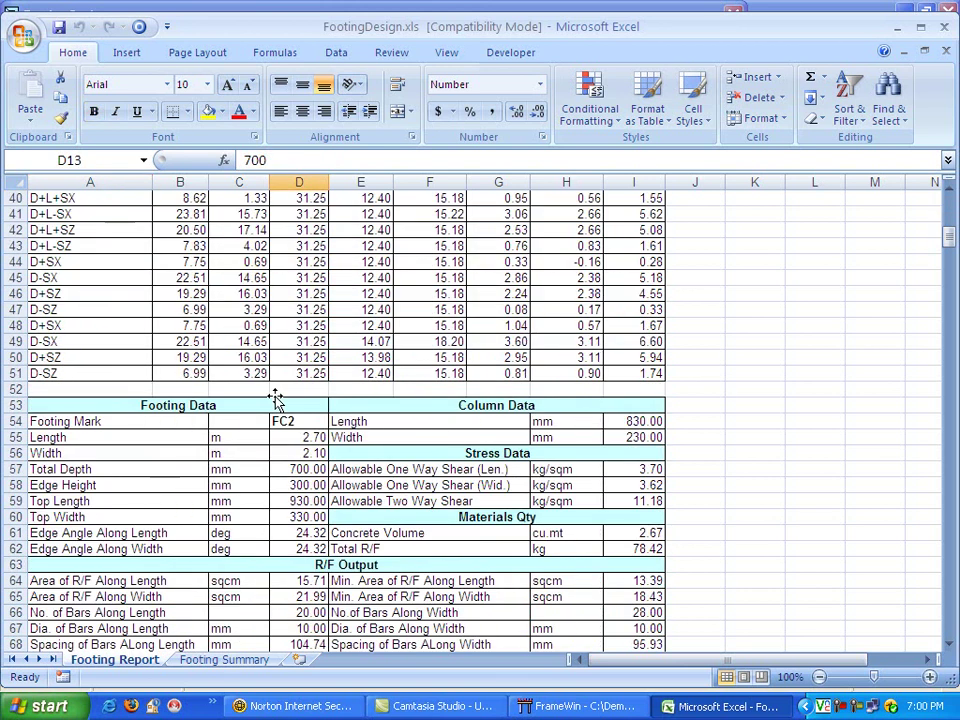
{"action": "scroll", "coordinate": [276, 398], "scroll_direction": "down", "scroll_amount": 8}
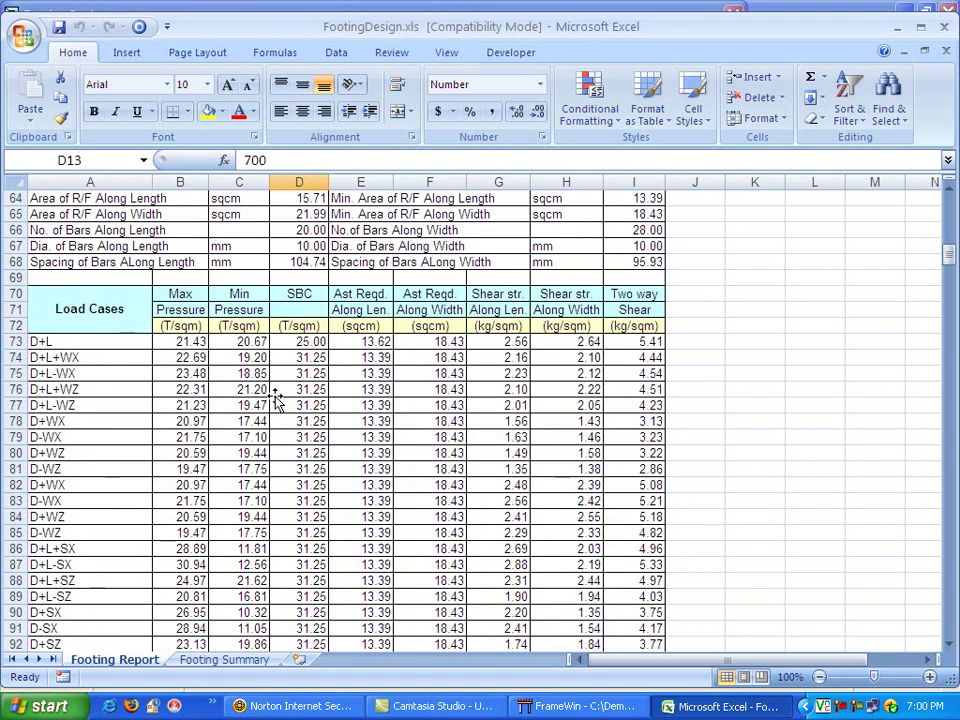
{"action": "scroll", "coordinate": [276, 398], "scroll_direction": "down", "scroll_amount": 3}
{"action": "scroll", "coordinate": [276, 398], "scroll_direction": "up", "scroll_amount": 3}
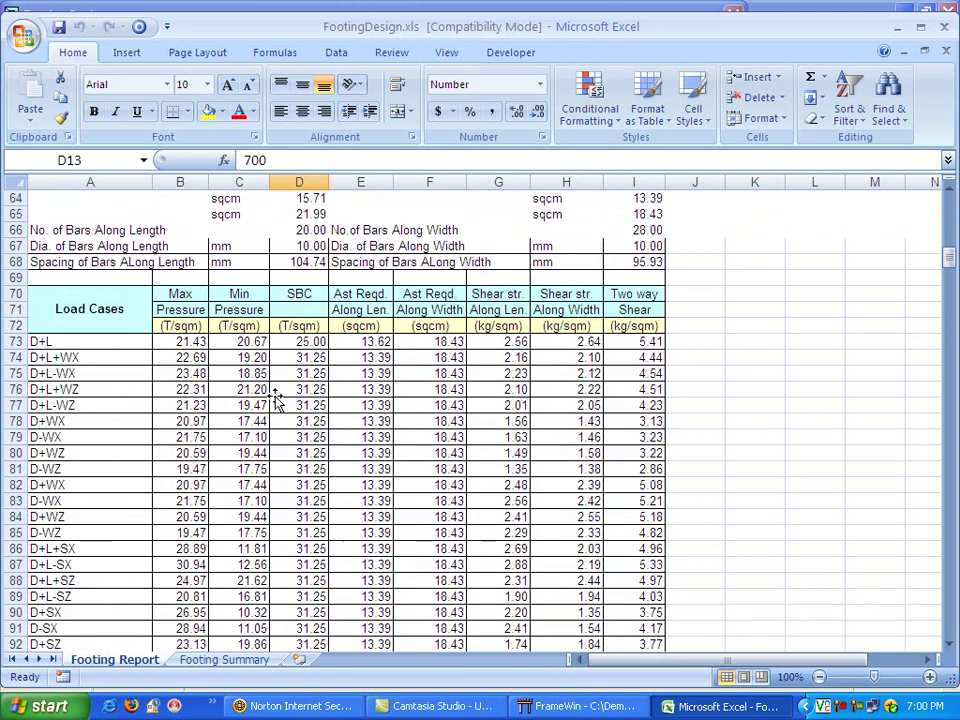
{"action": "scroll", "coordinate": [276, 398], "scroll_direction": "up", "scroll_amount": 1}
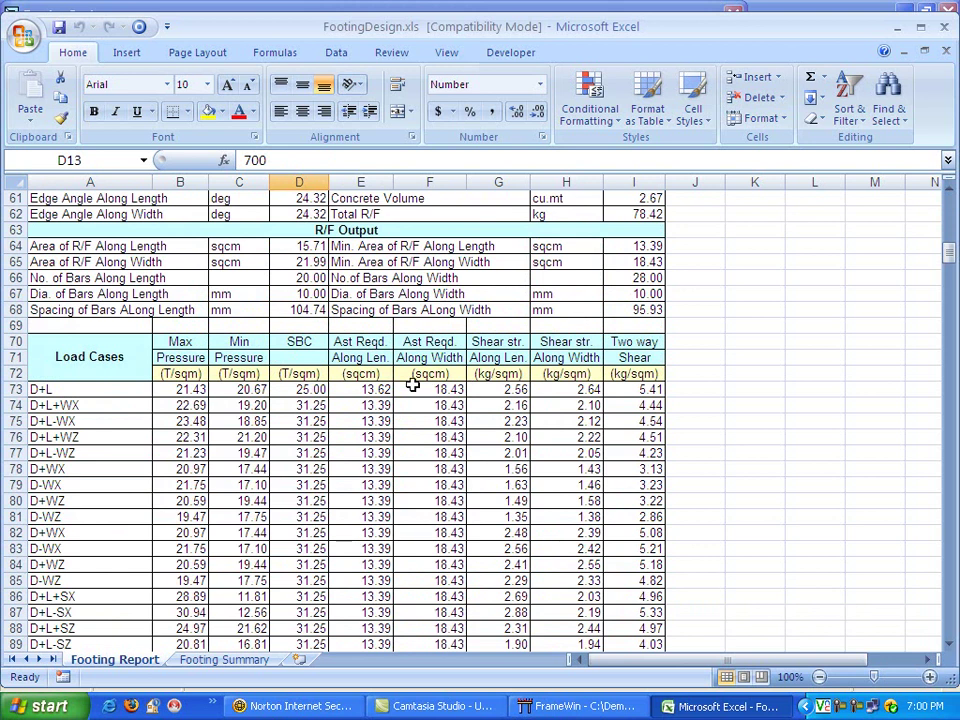
{"action": "scroll", "coordinate": [271, 554], "scroll_direction": "down", "scroll_amount": 6}
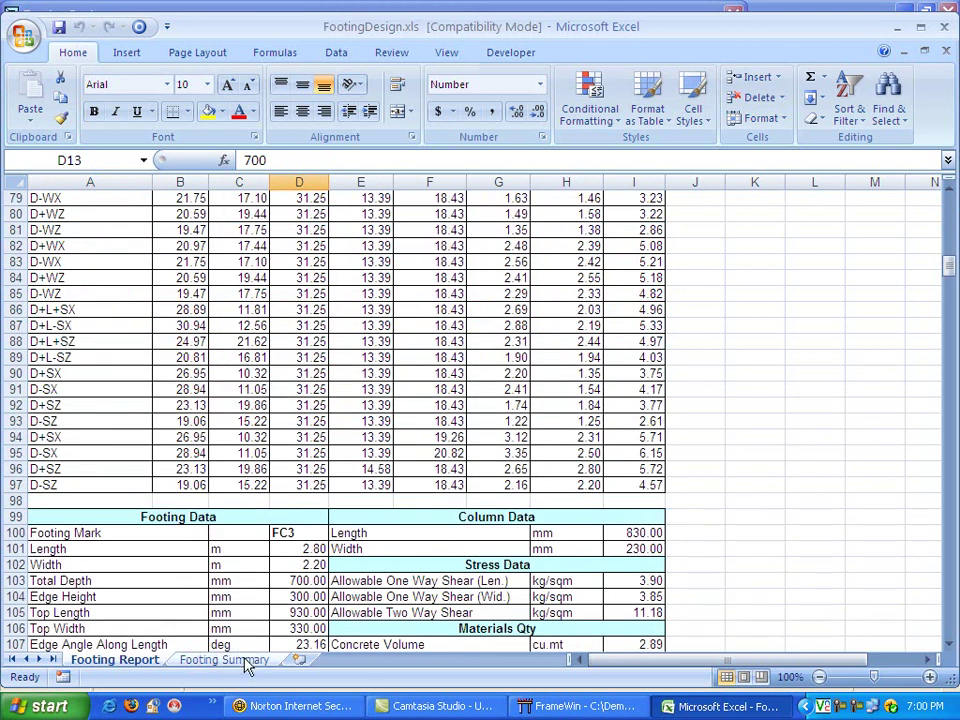
Review the Footing Summary sheet and close the FootingDesign.xls workbook, saving its changes
{"action": "left_click", "coordinate": [245, 662]}
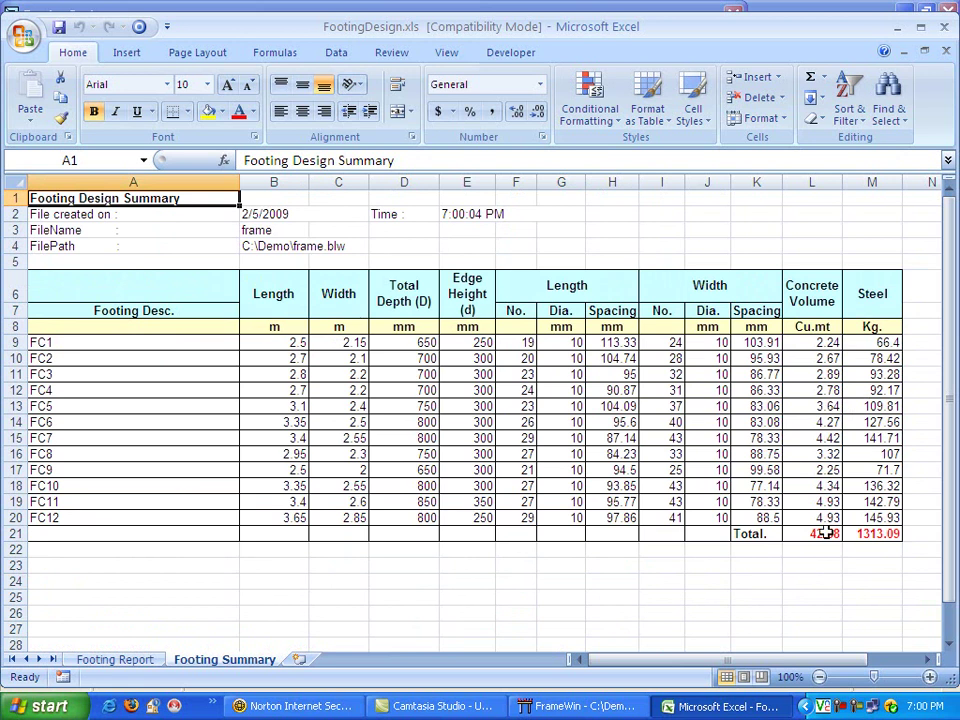
{"action": "left_click", "coordinate": [941, 31]}
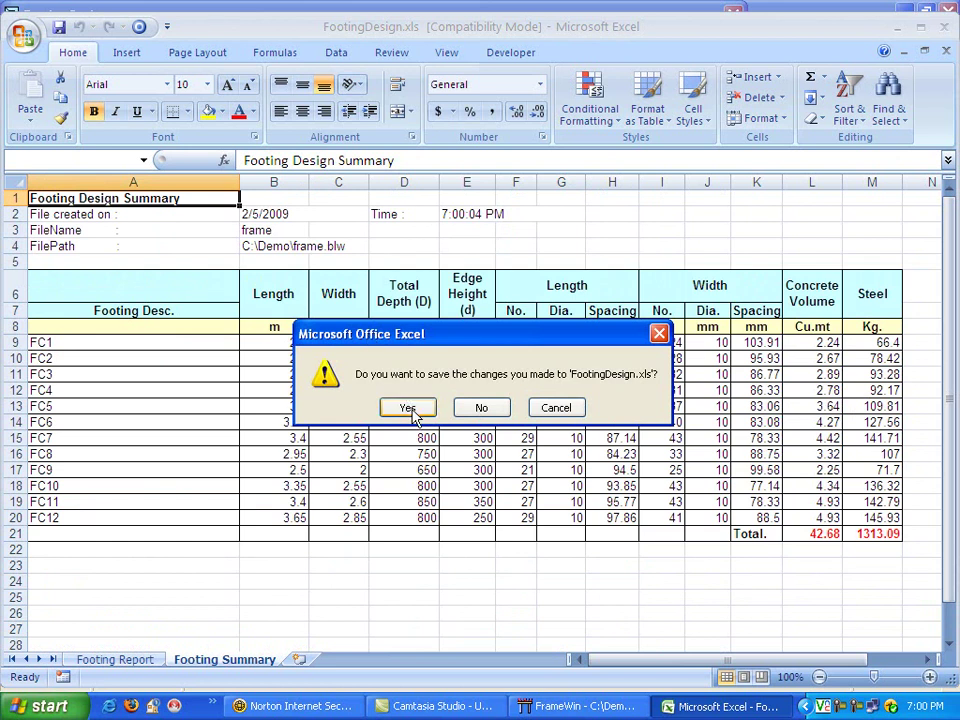
{"action": "left_click", "coordinate": [408, 408]}
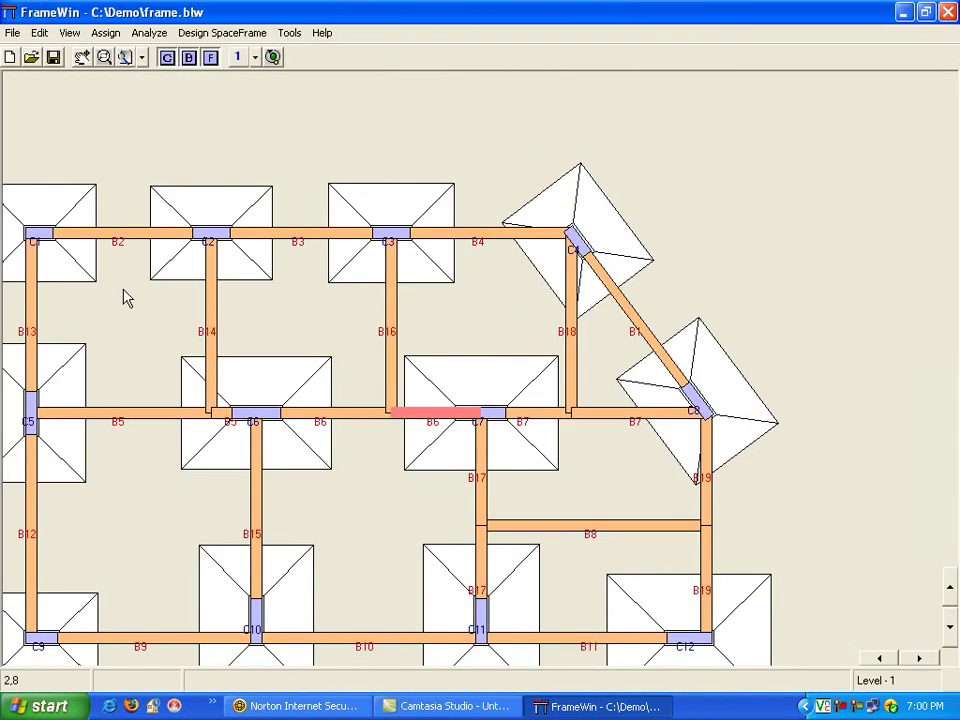
Open the regular column design and export its report to the Demo folder as the spreadsheet file ColumnDesign.xls
{"action": "left_click", "coordinate": [222, 33]}
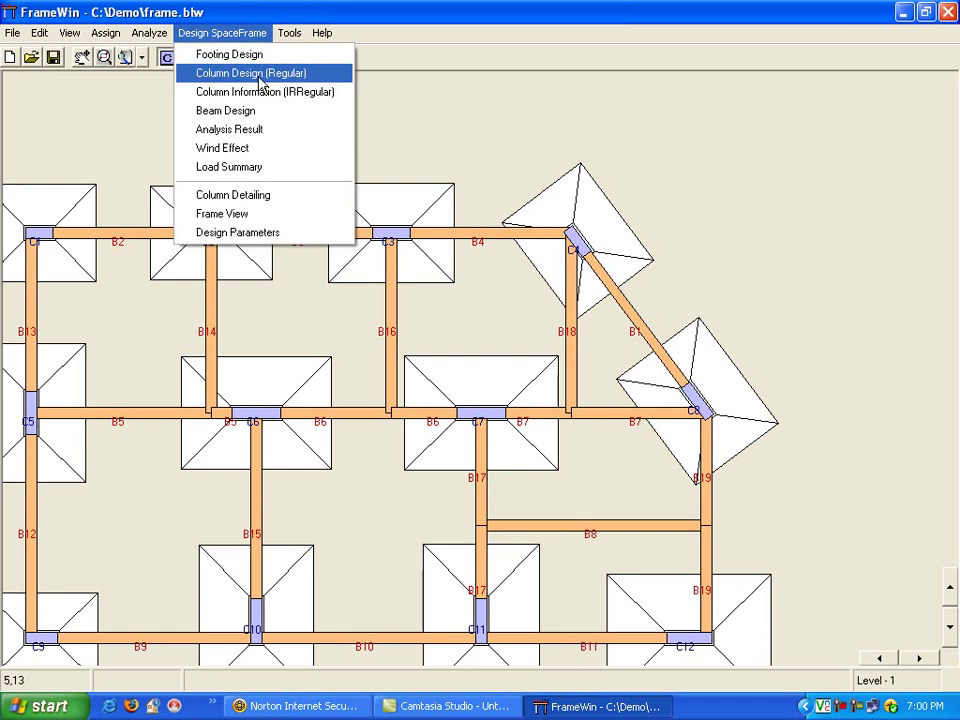
{"action": "left_click", "coordinate": [257, 73]}
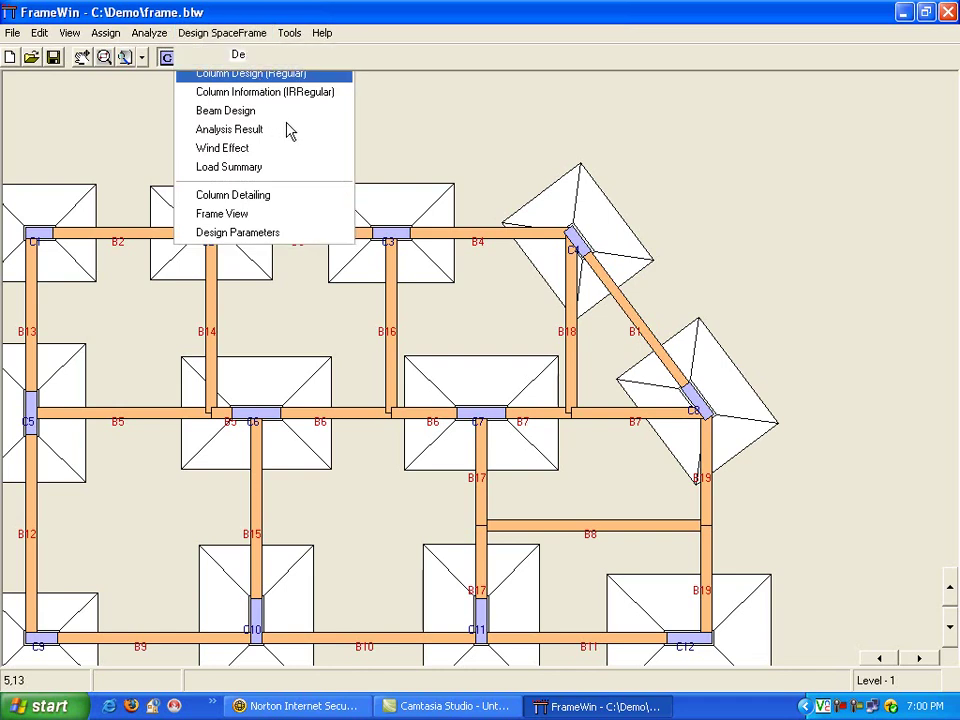
{"action": "left_click", "coordinate": [736, 112]}
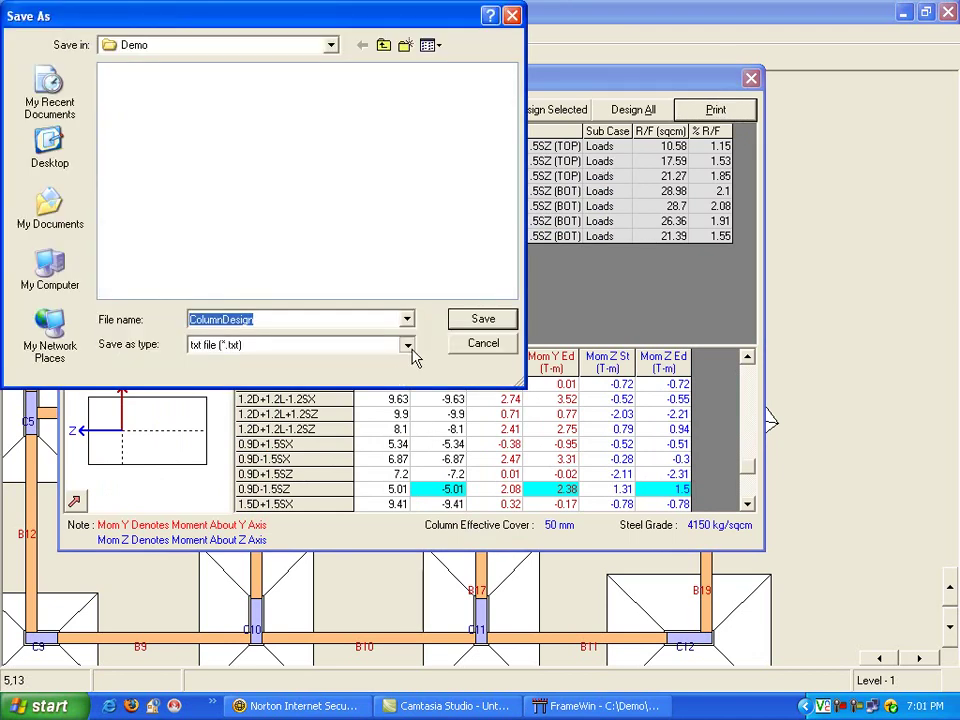
{"action": "left_click", "coordinate": [408, 347]}
{"action": "left_click", "coordinate": [285, 375]}
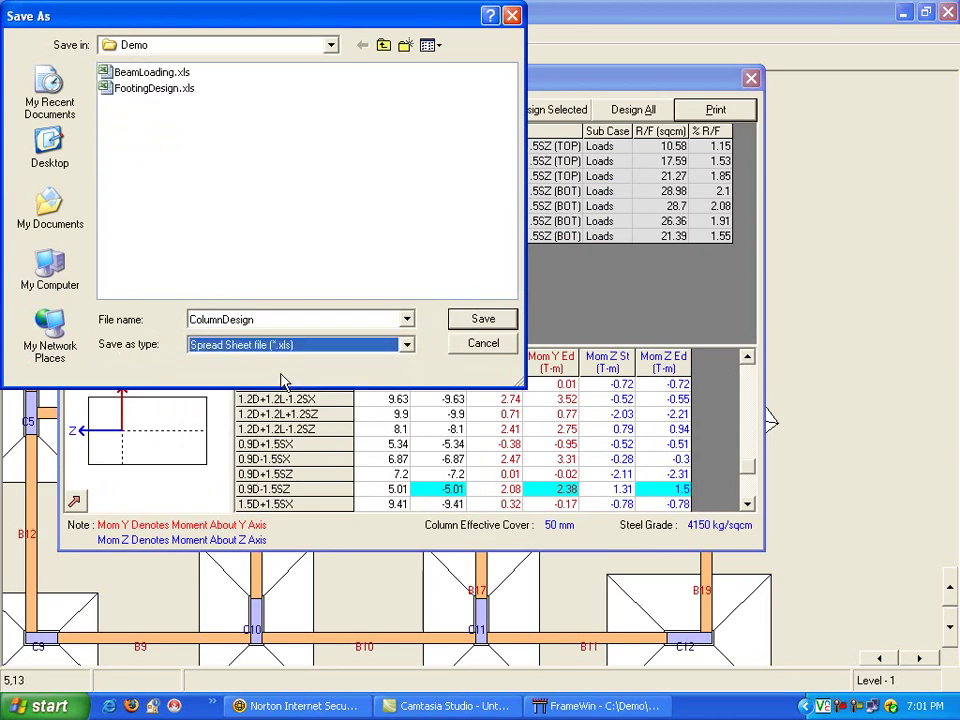
{"action": "left_click", "coordinate": [488, 320]}
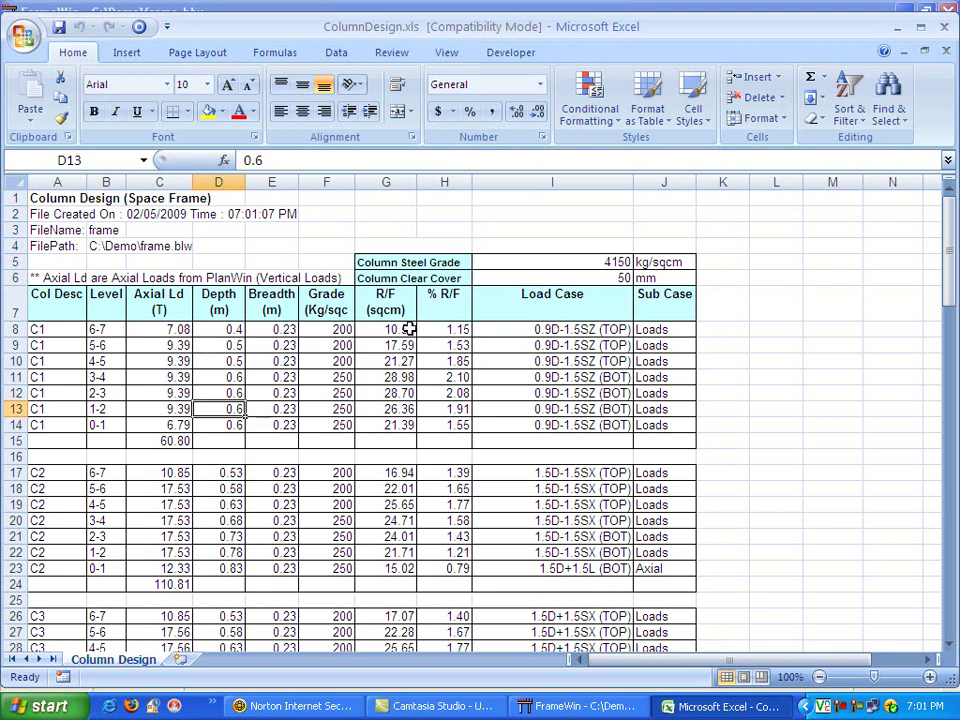
Review the design rows of columns C1 to C5 and close the ColumnDesign.xls workbook, saving its changes
{"action": "scroll", "coordinate": [476, 340], "scroll_direction": "down", "scroll_amount": 3}
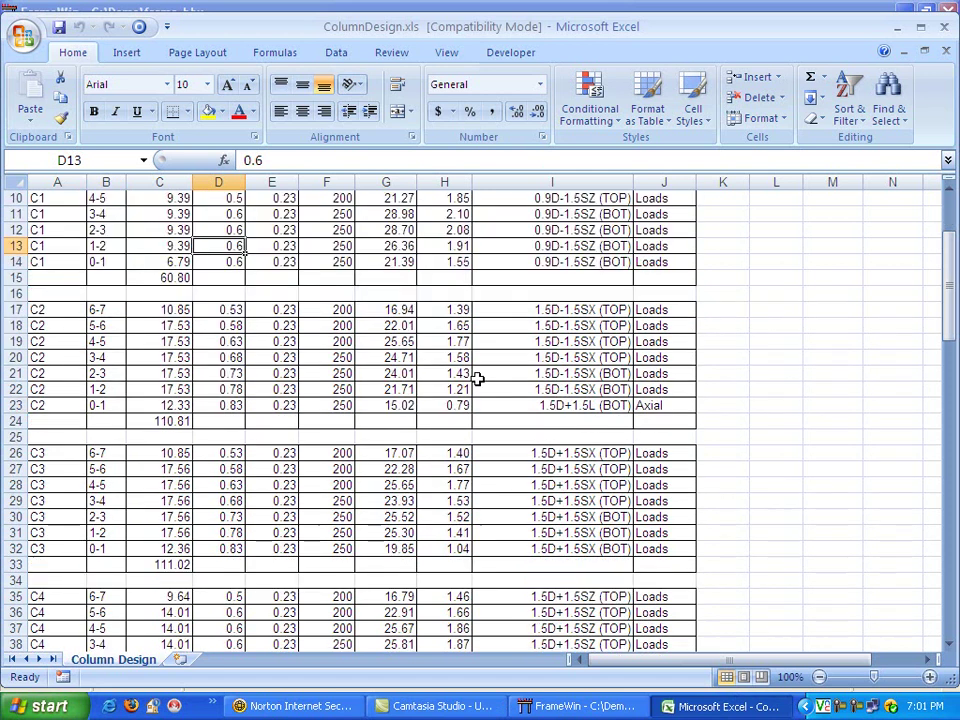
{"action": "scroll", "coordinate": [478, 378], "scroll_direction": "down", "scroll_amount": 4}
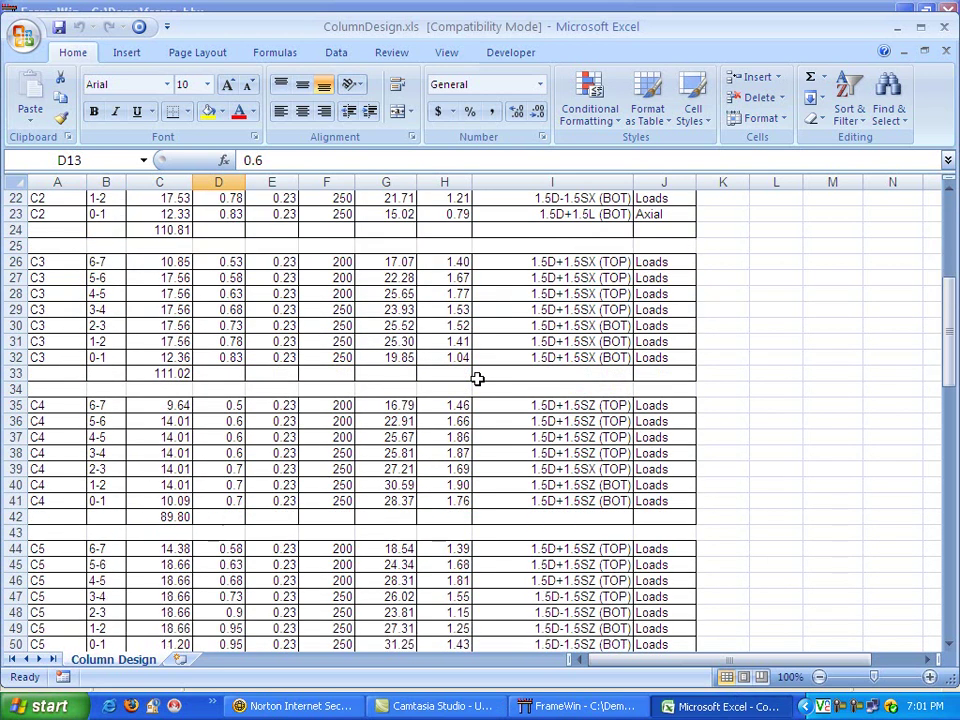
{"action": "scroll", "coordinate": [478, 378], "scroll_direction": "up", "scroll_amount": 6}
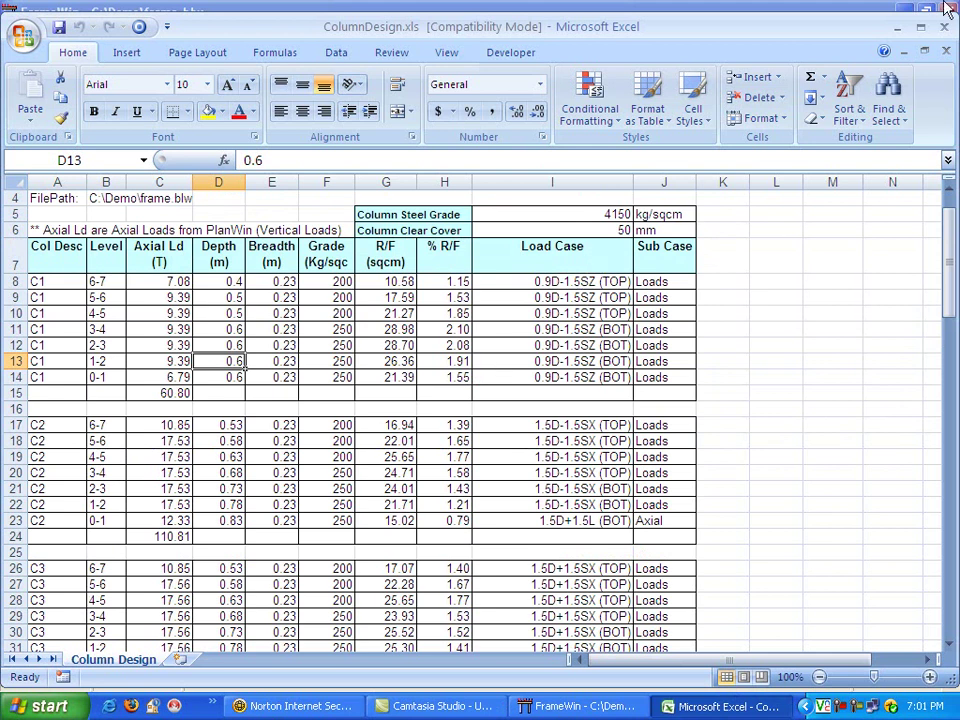
{"action": "left_click", "coordinate": [940, 30]}
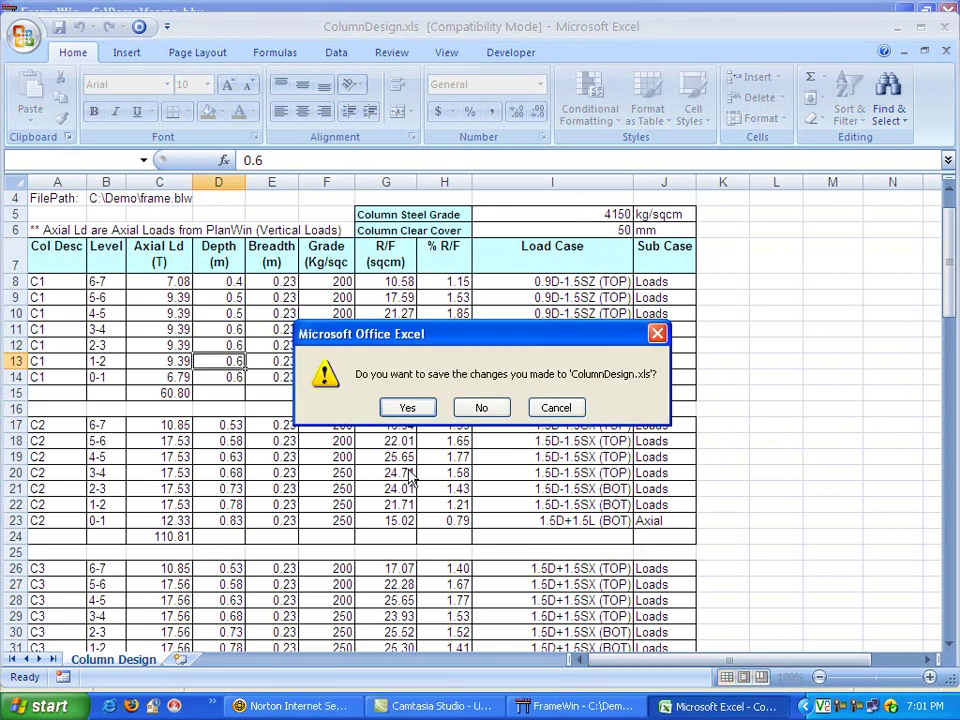
{"action": "left_click", "coordinate": [425, 414]}
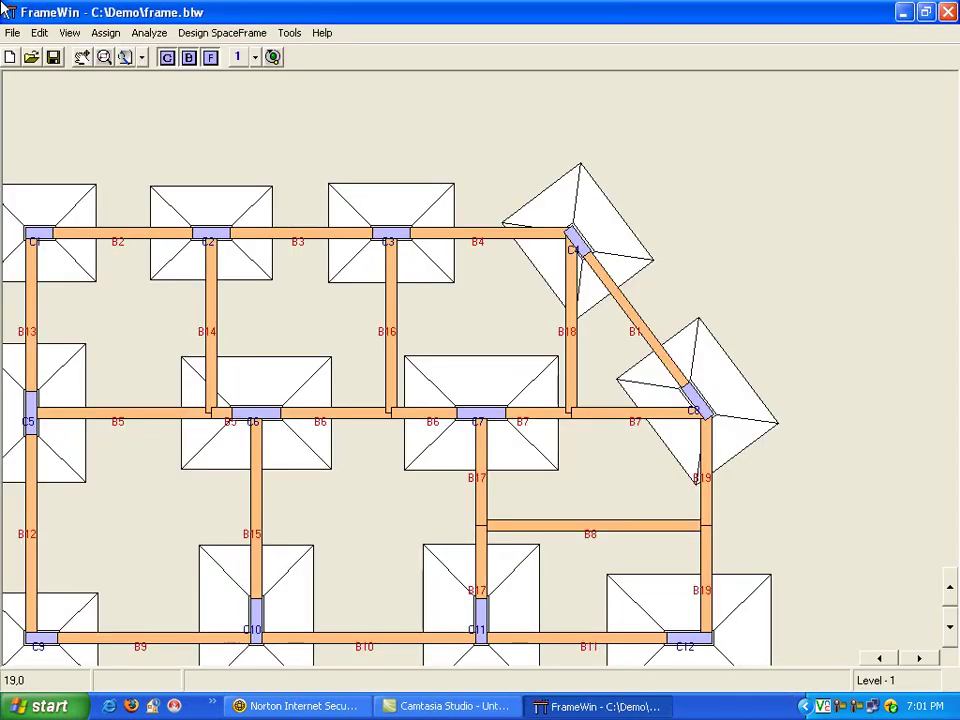
Open the beam design and display the results of beam B2 on level 1
{"action": "left_click", "coordinate": [212, 32]}
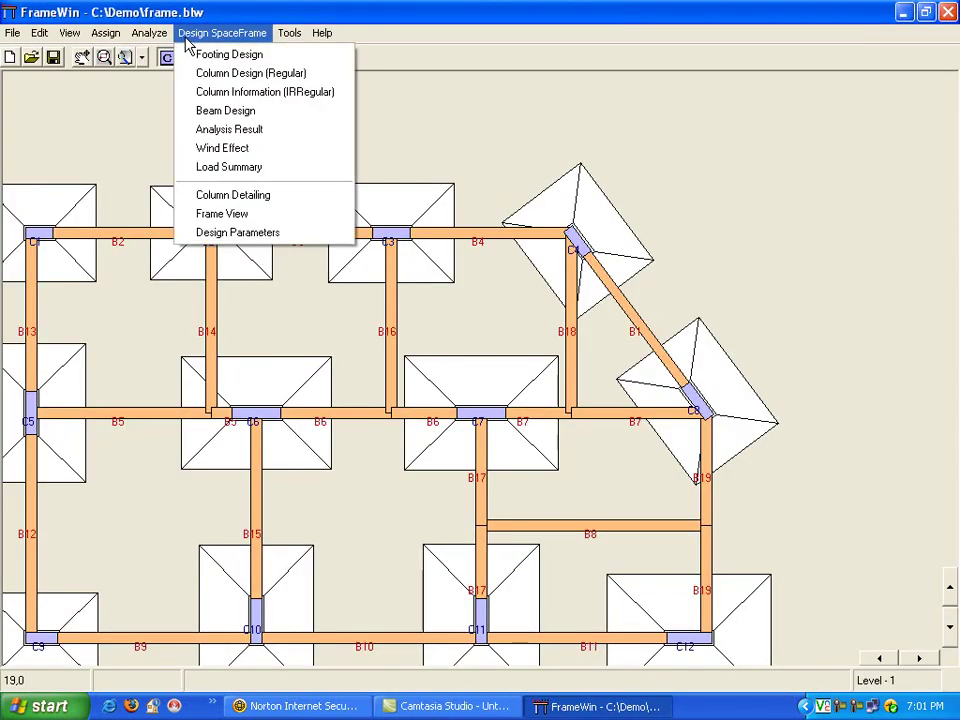
{"action": "left_click", "coordinate": [253, 111]}
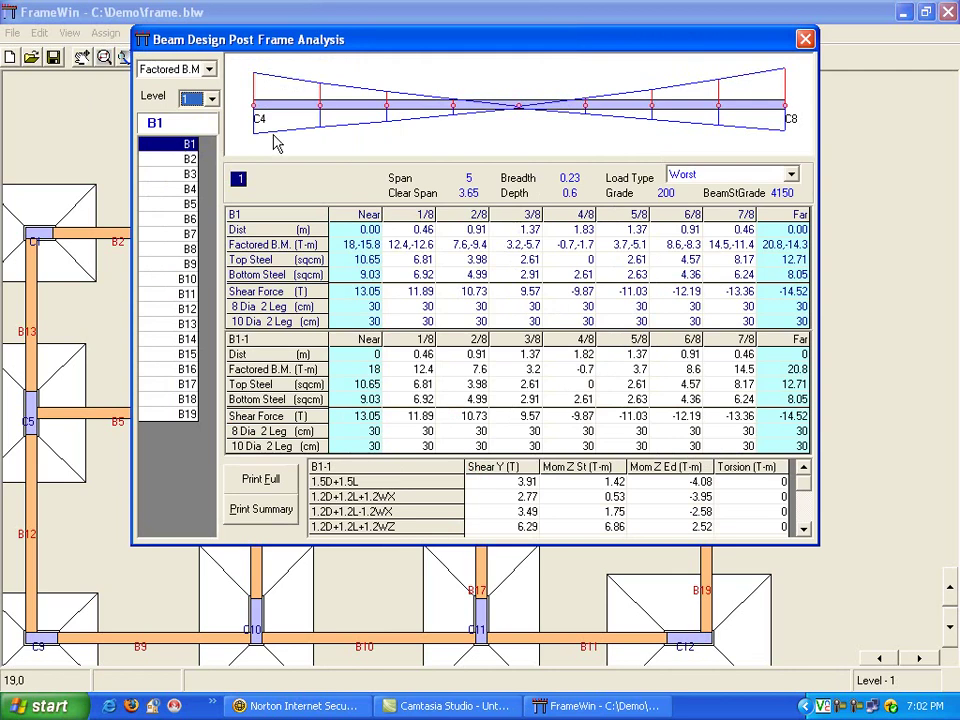
{"action": "mouse_move", "coordinate": [388, 35]}
{"action": "left_mouse_down"}
{"action": "mouse_move", "coordinate": [491, 61]}
{"action": "mouse_move", "coordinate": [571, 139]}
{"action": "mouse_move", "coordinate": [536, 114]}
{"action": "left_mouse_up"}
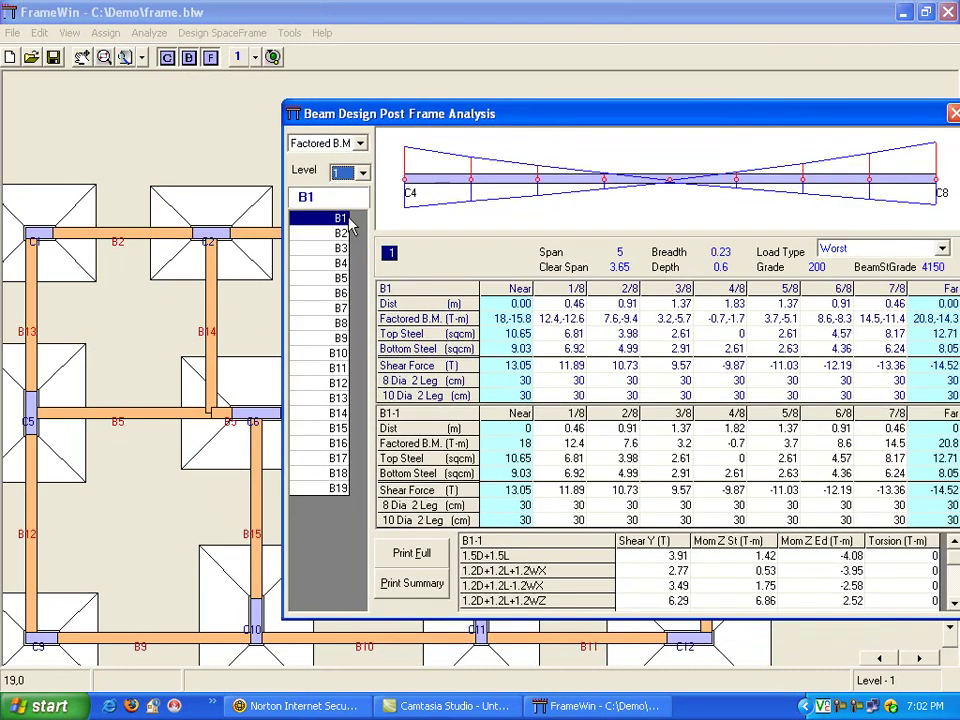
{"action": "left_click", "coordinate": [333, 234]}
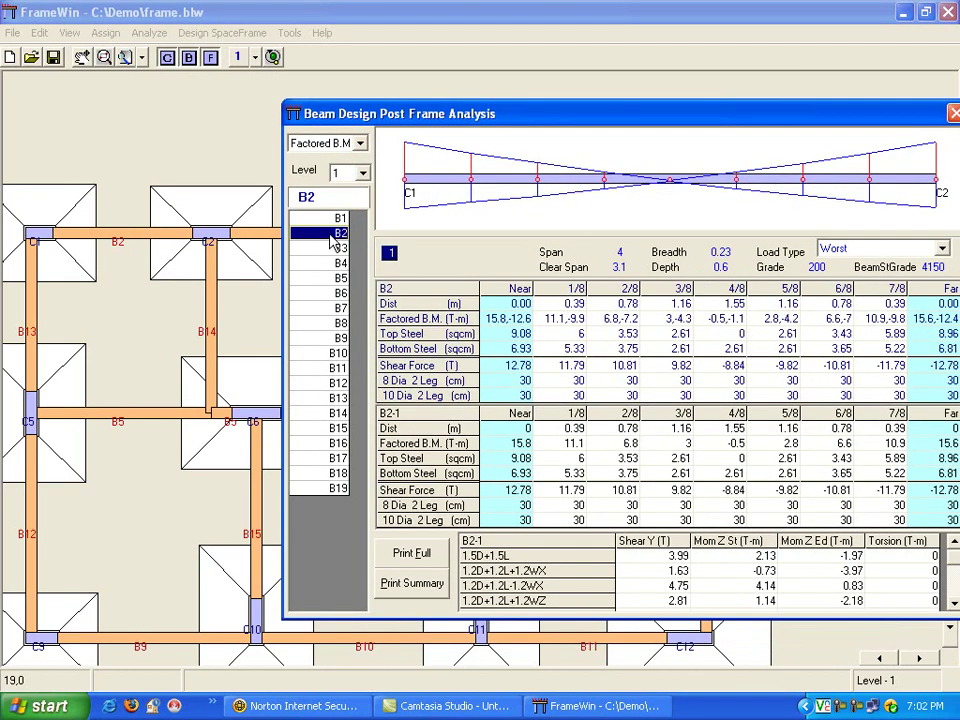
{"action": "left_click_drag", "start_coordinate": [614, 101], "coordinate": [392, 76]}
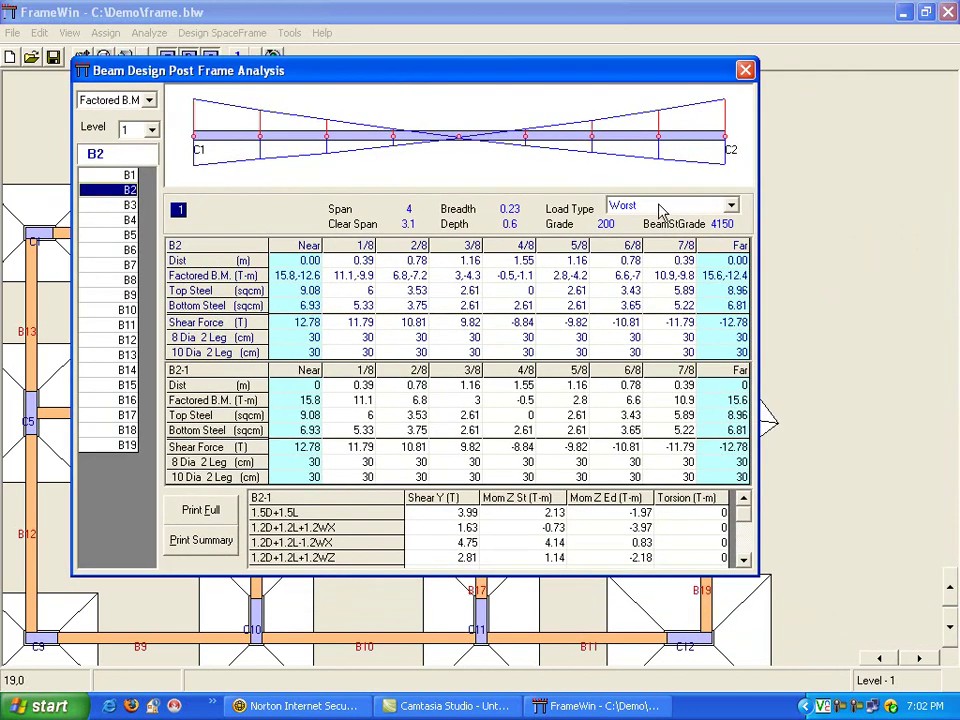
Display the design results of beam B2 for the load combination 0.9D+1.5SZ and look through the available load combinations
{"action": "left_click", "coordinate": [731, 209]}
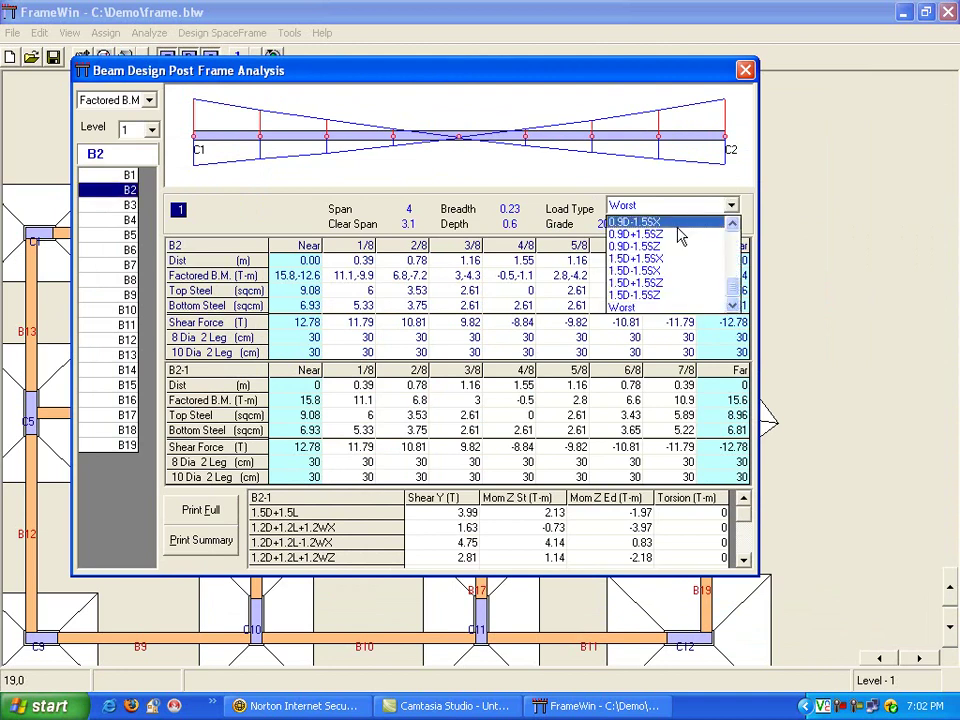
{"action": "left_click", "coordinate": [668, 233]}
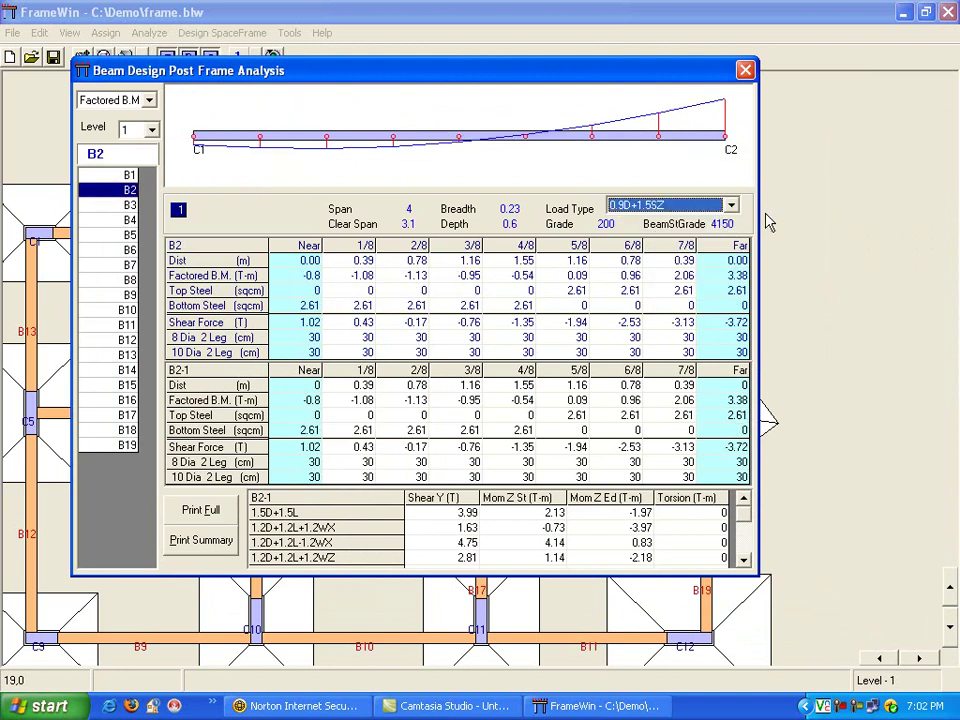
{"action": "left_click", "coordinate": [731, 207]}
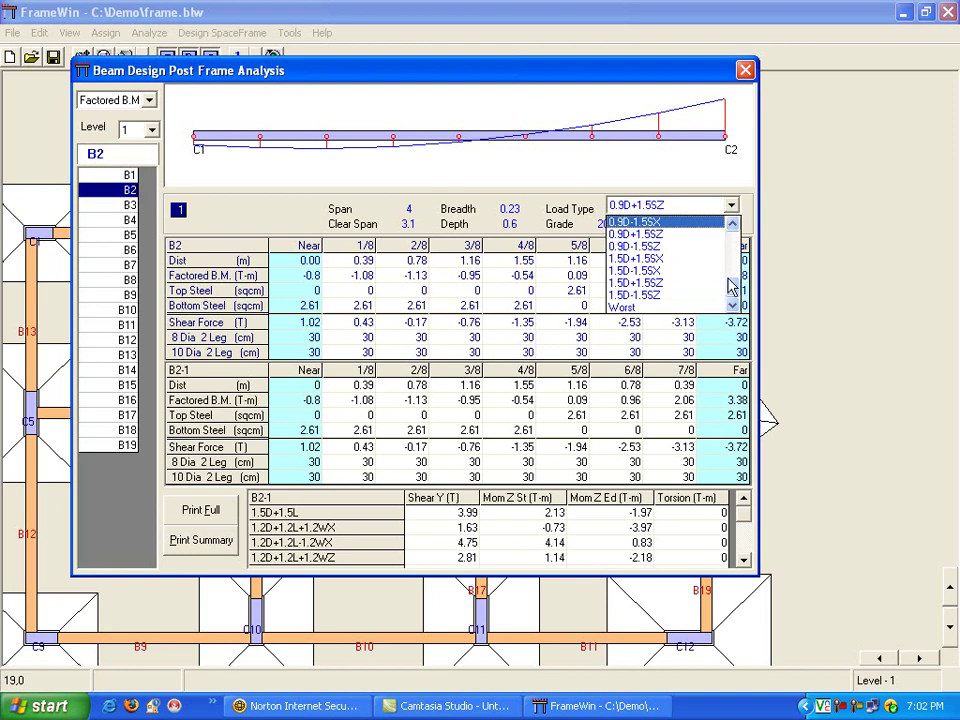
{"action": "scroll", "coordinate": [733, 260], "scroll_direction": "up", "scroll_amount": 4}
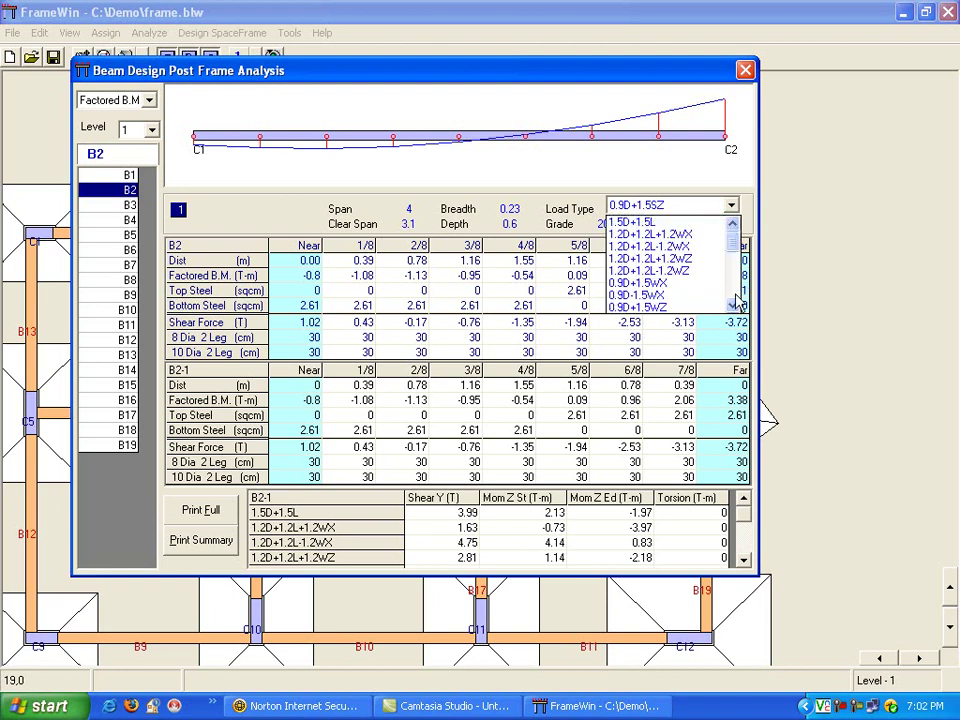
{"action": "left_click", "coordinate": [675, 206]}
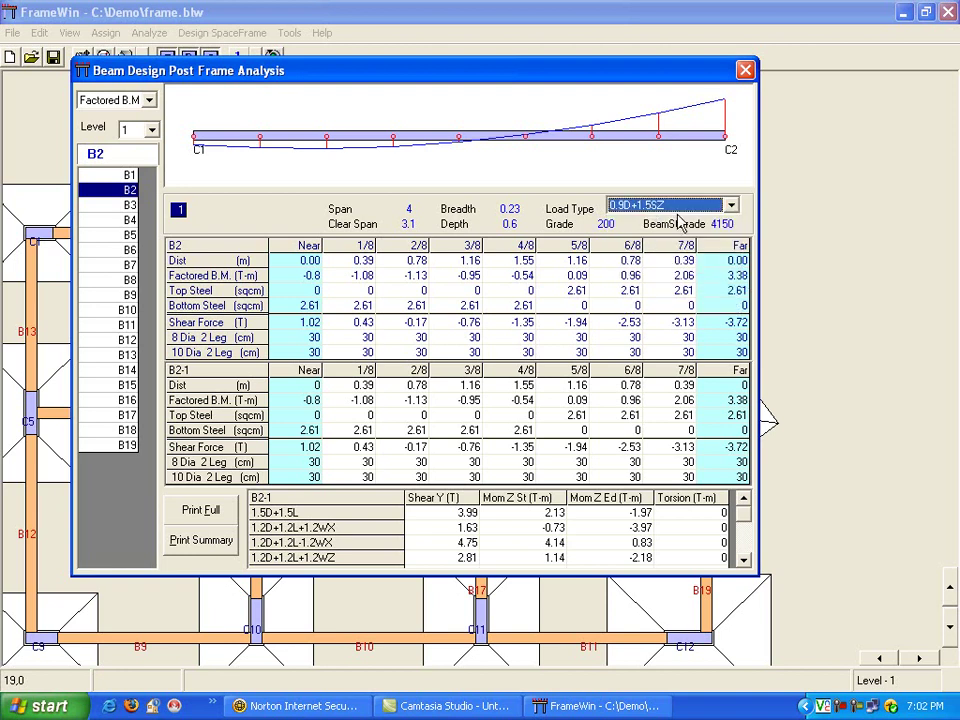
Display the design results of beam B2 for the load combination 1.5D+1.5L
{"action": "left_click", "coordinate": [731, 206]}
{"action": "left_click", "coordinate": [733, 226]}
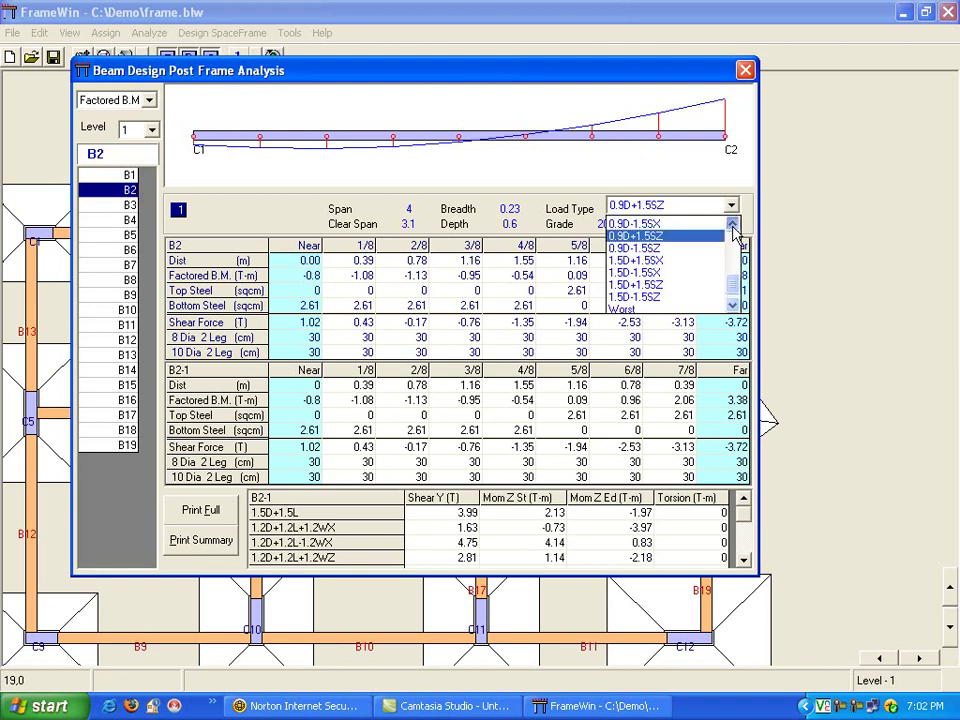
{"action": "left_click", "coordinate": [740, 305]}
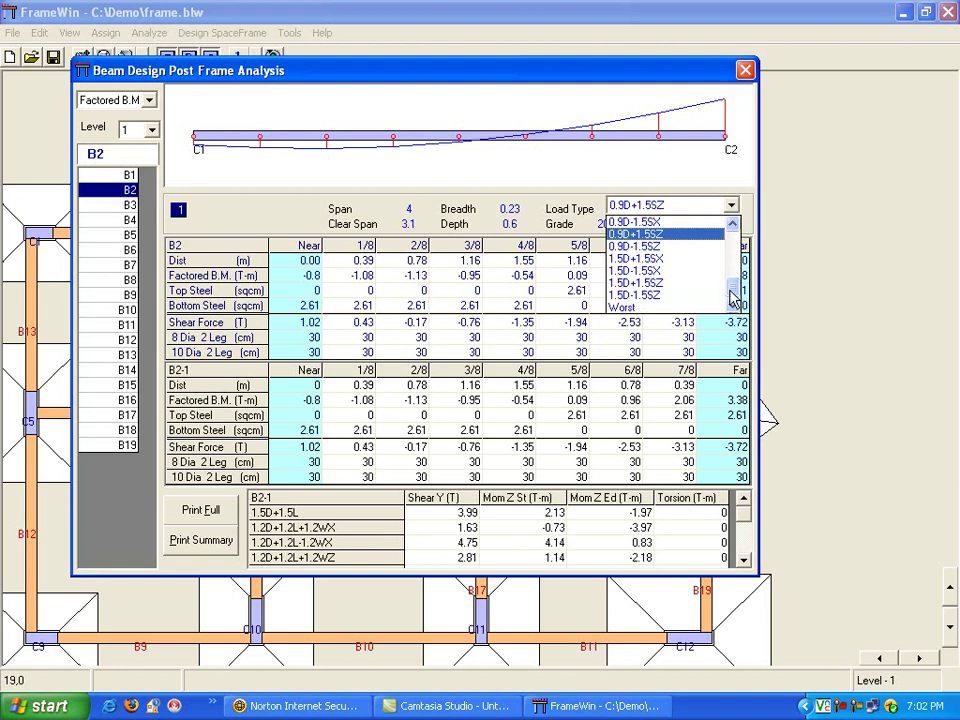
{"action": "left_click_drag", "start_coordinate": [730, 290], "coordinate": [732, 195]}
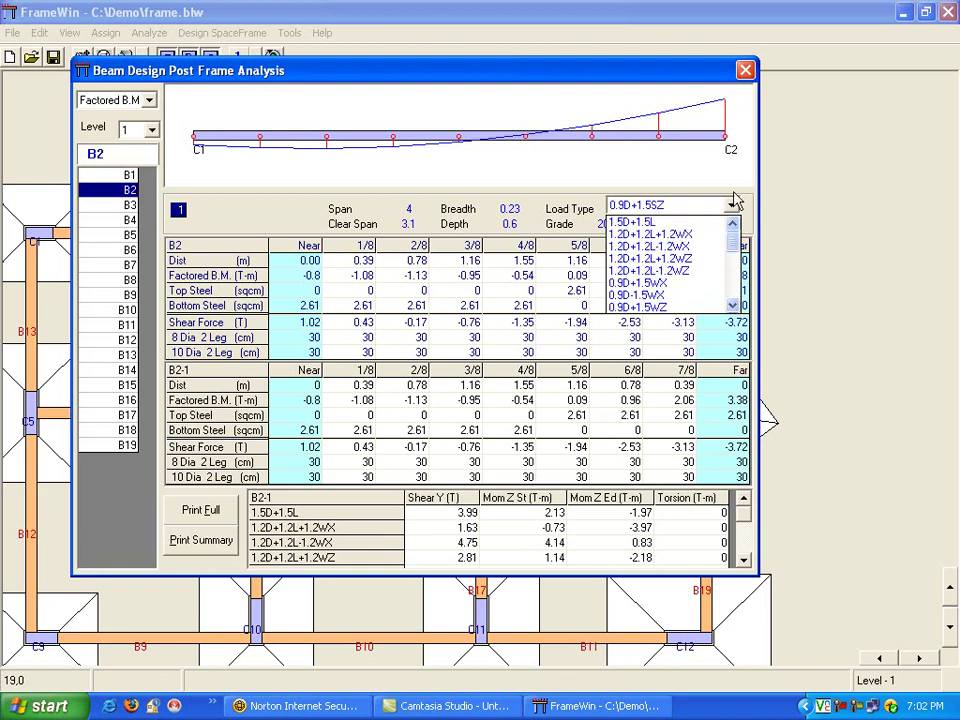
{"action": "left_click", "coordinate": [735, 201]}
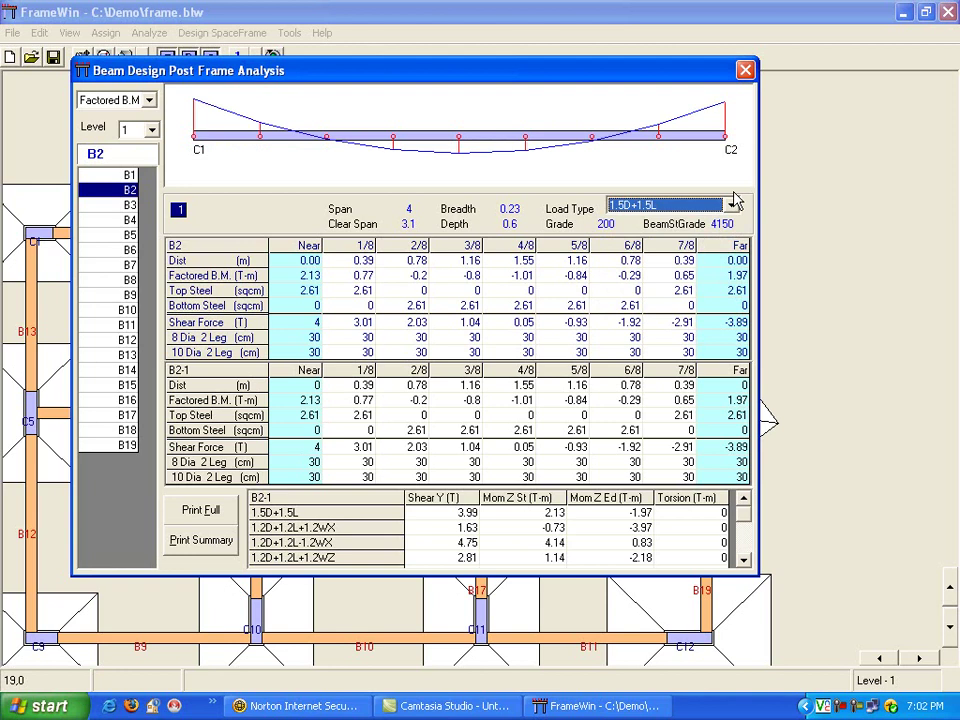
Return the load type of beam B2 to Worst to show the governing design results
{"action": "left_click", "coordinate": [733, 203]}
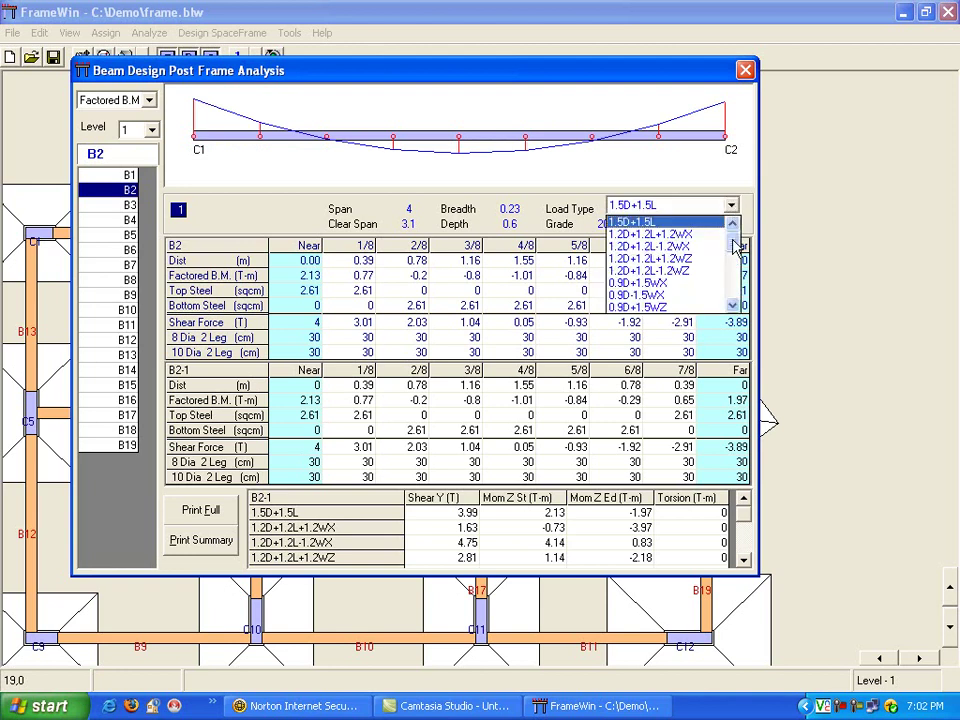
{"action": "left_click_drag", "start_coordinate": [735, 248], "coordinate": [735, 290]}
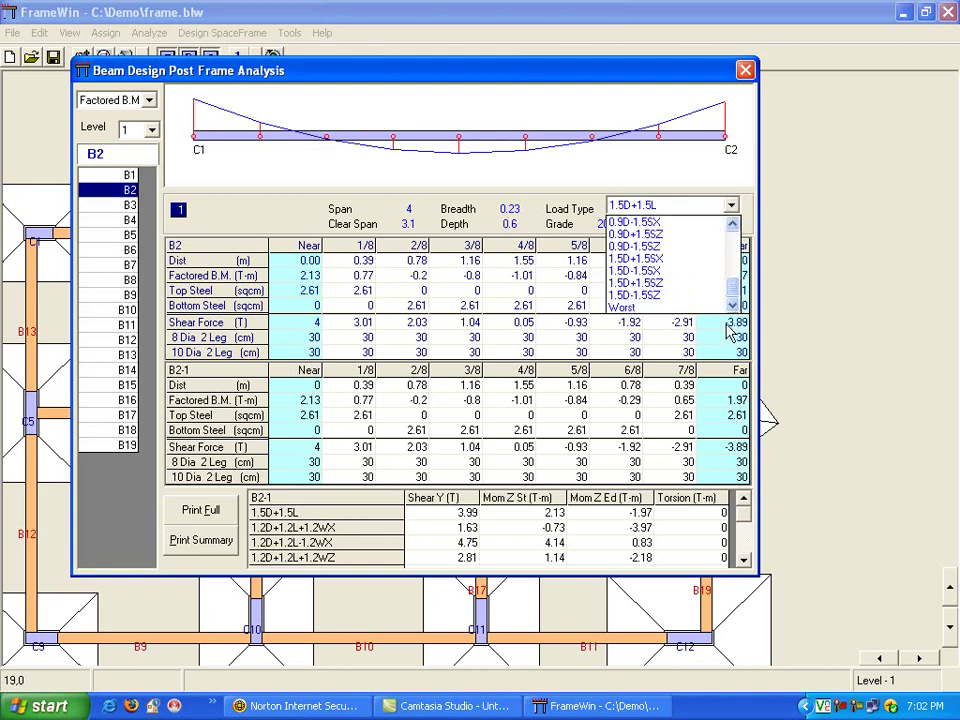
{"action": "left_click", "coordinate": [640, 307]}
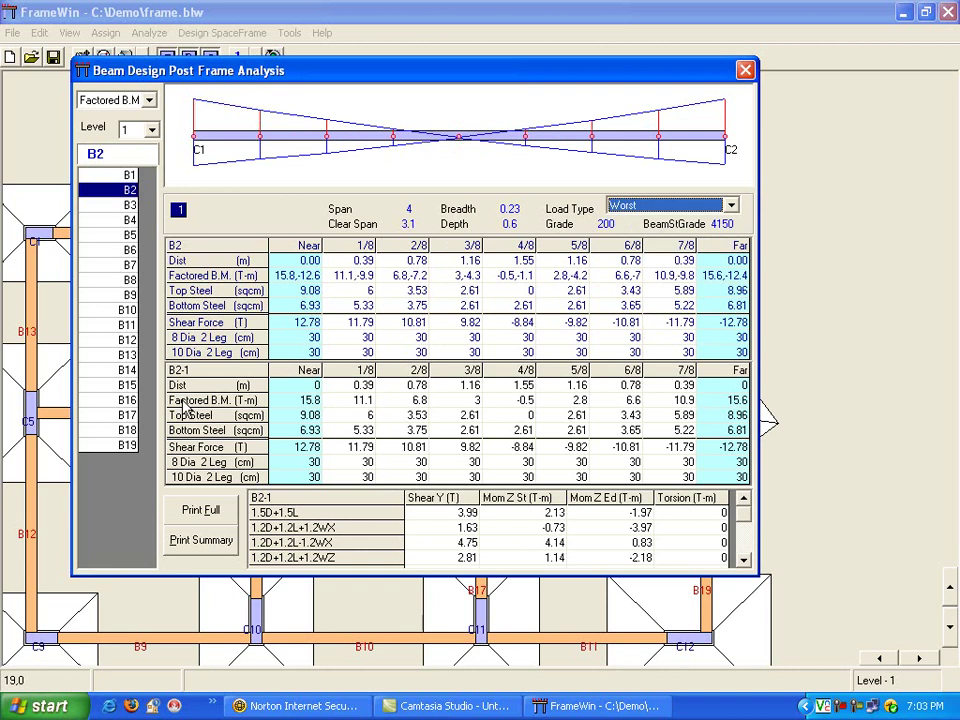
Export the beam design summary to the Demo folder as the spreadsheet file BeamSummary.xls
{"action": "left_click", "coordinate": [208, 549]}
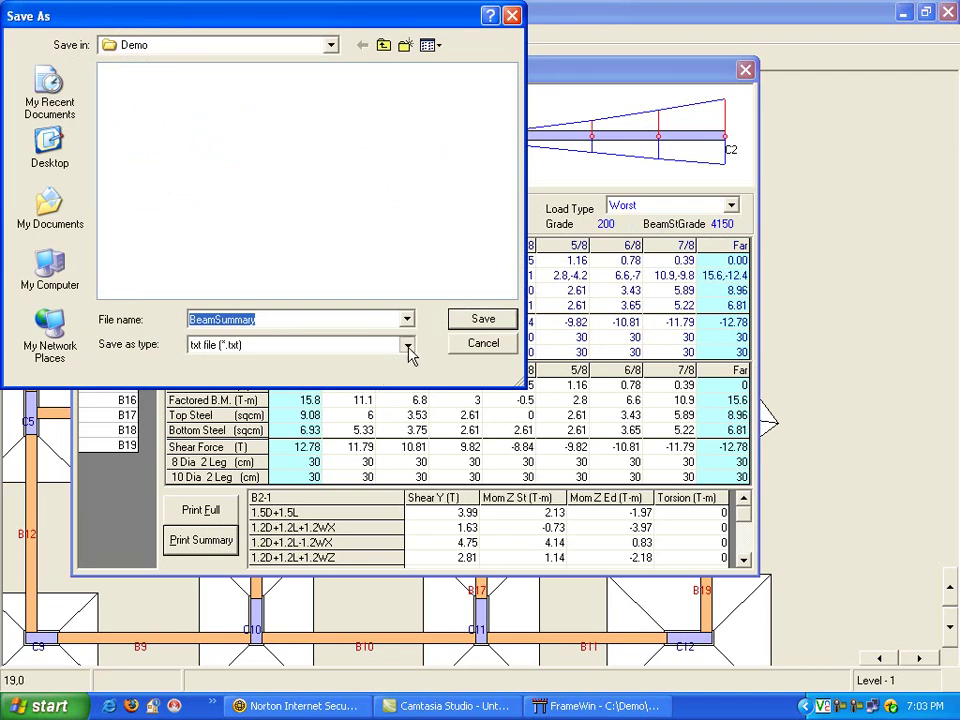
{"action": "left_click", "coordinate": [408, 346]}
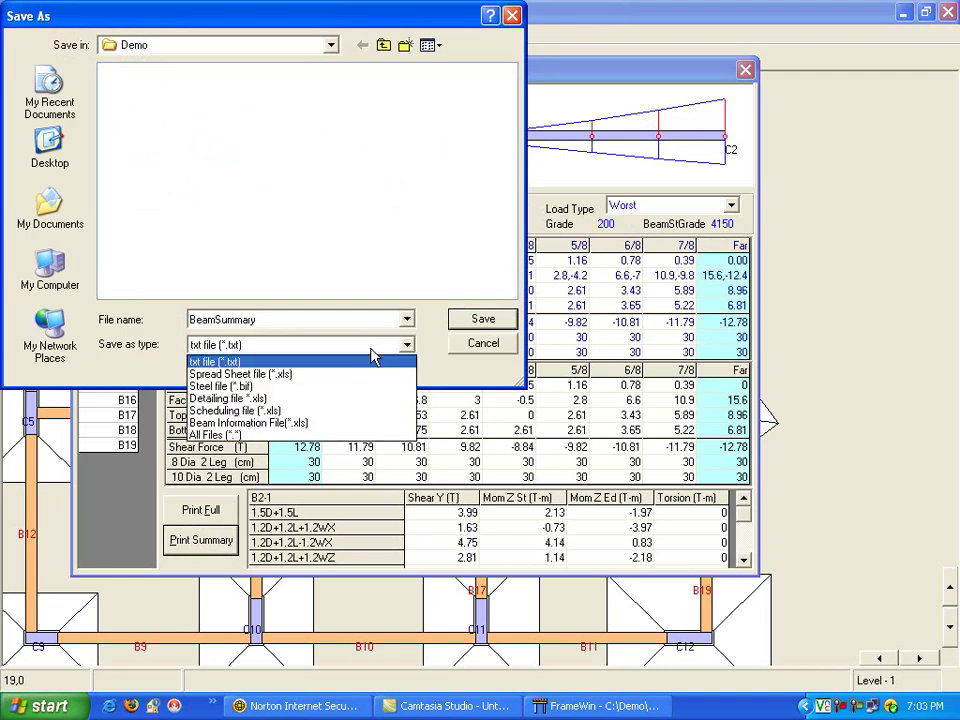
{"action": "left_click", "coordinate": [258, 374]}
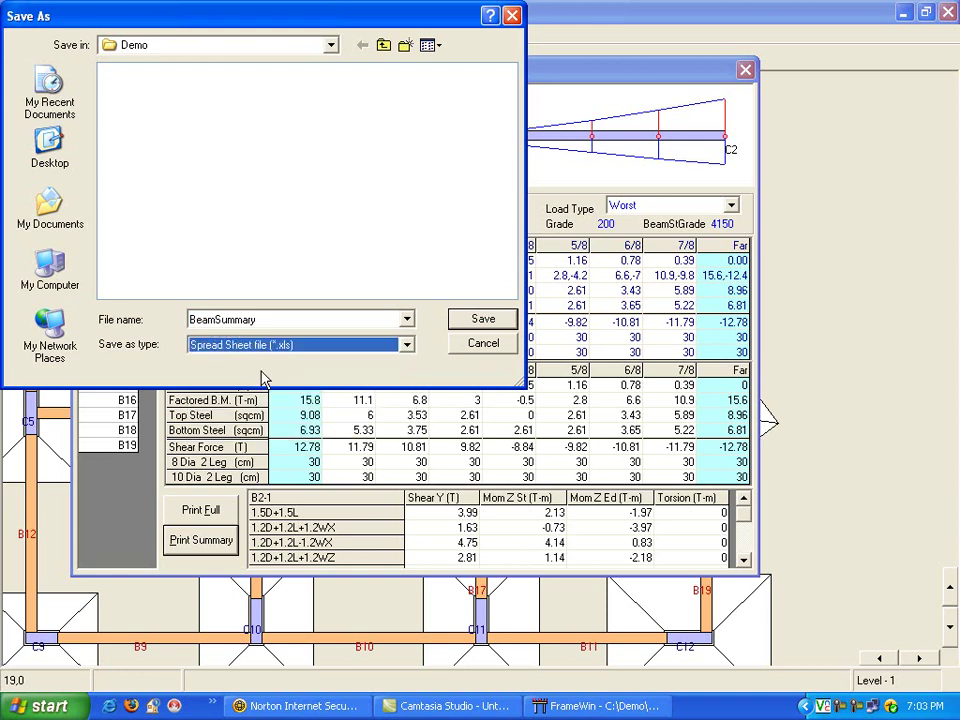
{"action": "left_click", "coordinate": [484, 320]}
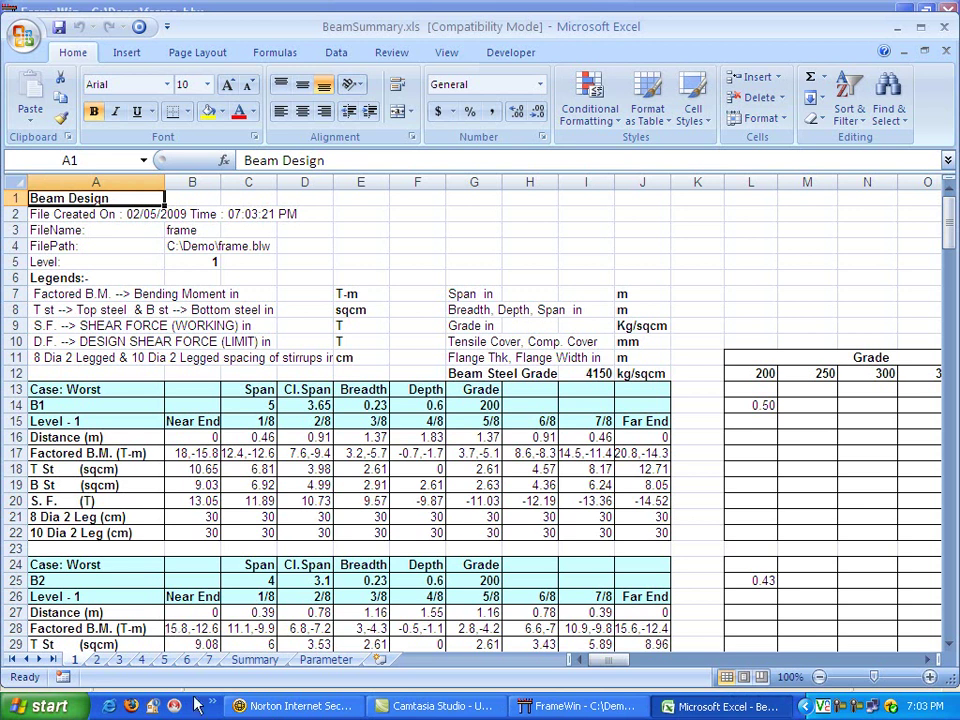
Review the beam design sheets of levels 2 and 3 and return to the level 1 sheet
{"action": "left_click", "coordinate": [94, 660]}
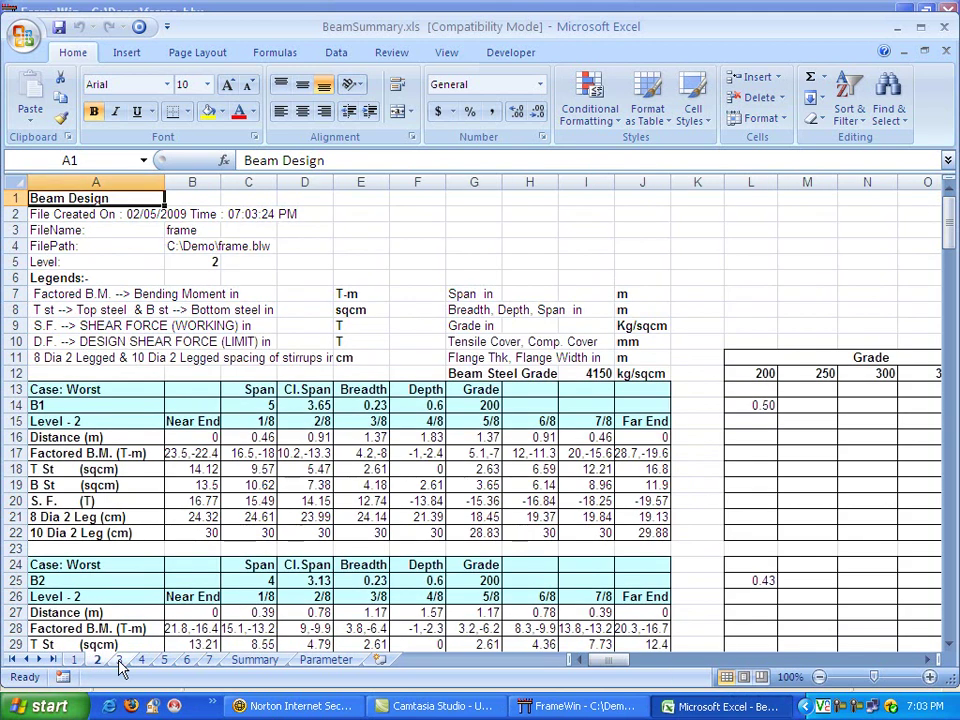
{"action": "left_click", "coordinate": [119, 661]}
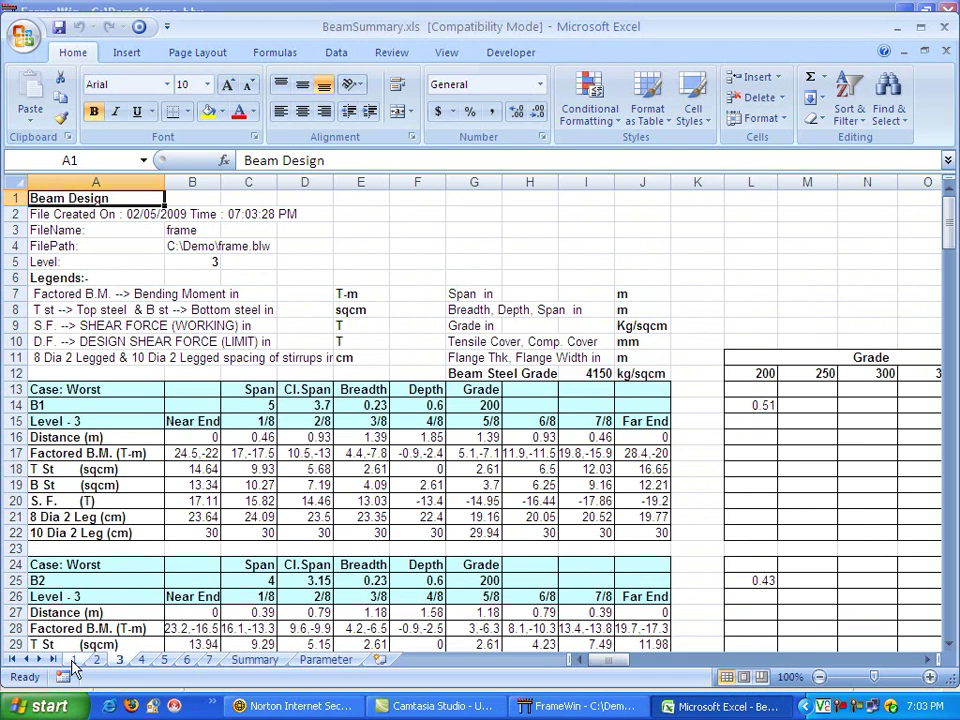
{"action": "left_click", "coordinate": [72, 662]}
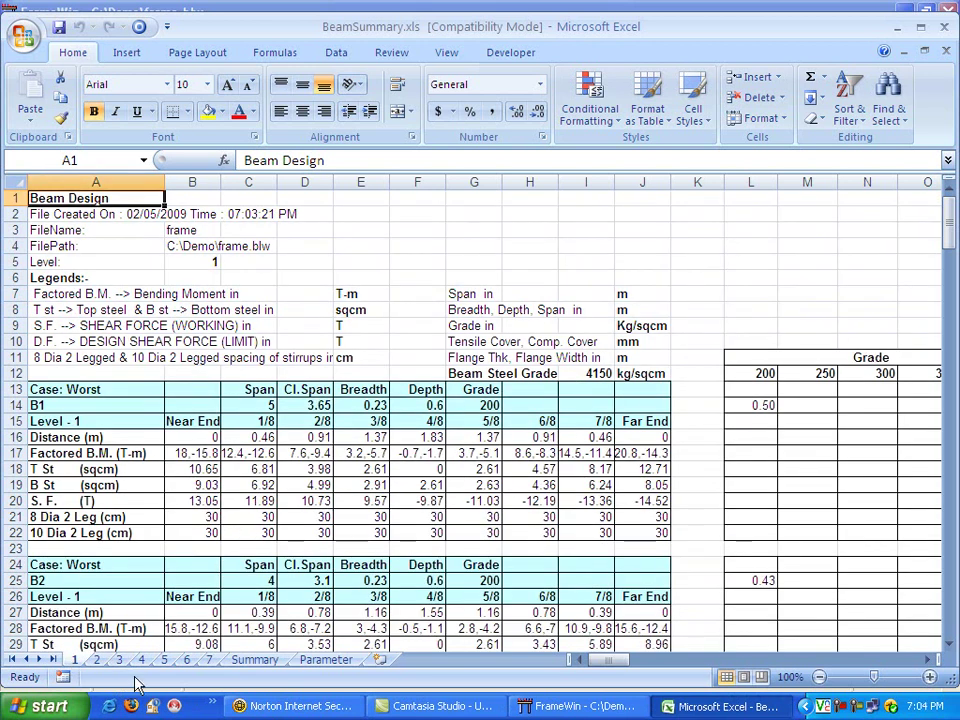
Review level 1's beam design, concrete grade and bar selection columns and close the BeamSummary.xls workbook, saving its changes
{"action": "scroll", "coordinate": [176, 508], "scroll_direction": "down", "scroll_amount": 1}
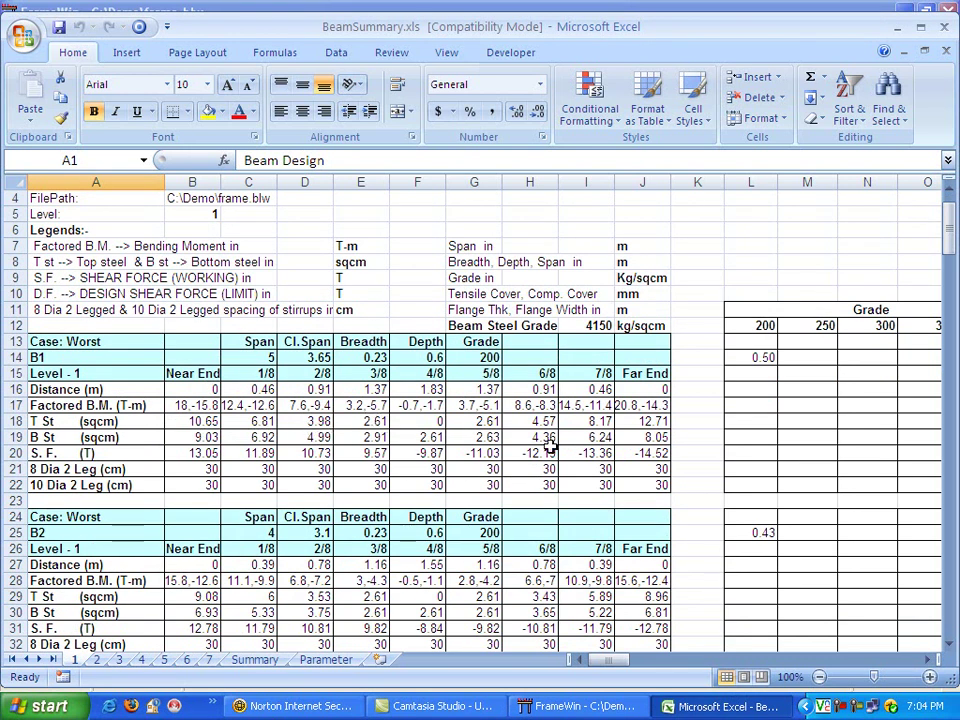
{"action": "left_click", "coordinate": [929, 660]}
{"action": "left_click", "coordinate": [929, 660]}
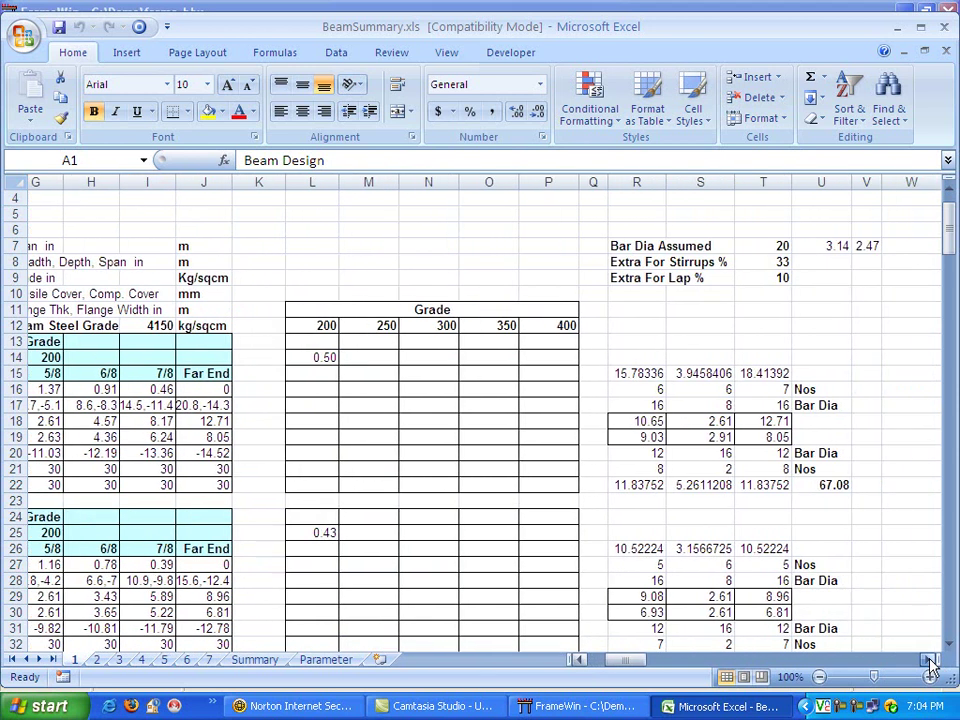
{"action": "left_click", "coordinate": [929, 660]}
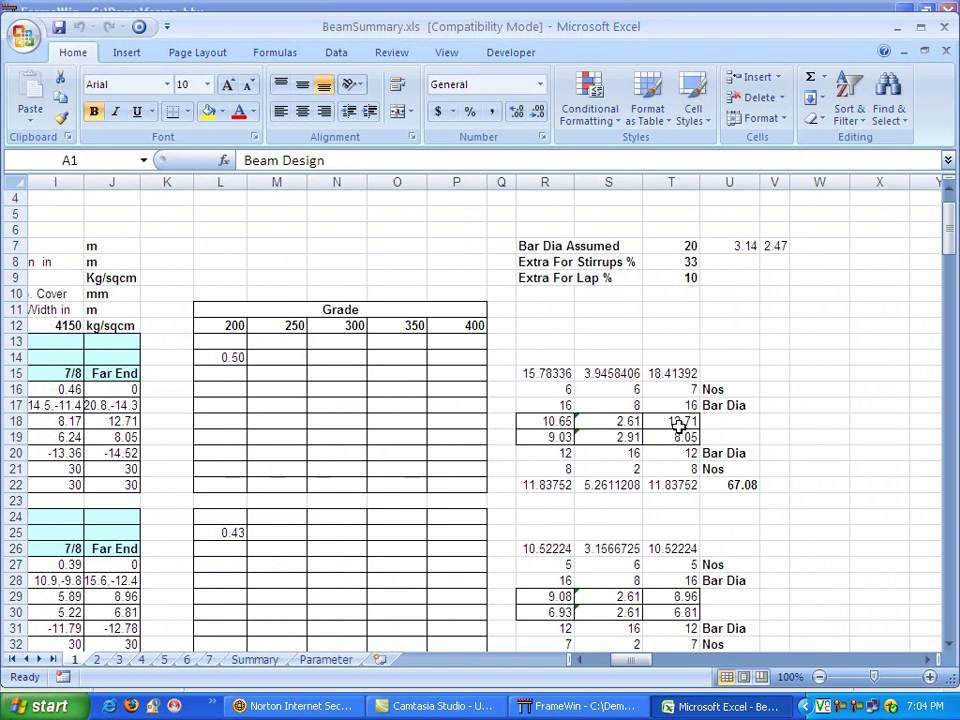
{"action": "left_click", "coordinate": [946, 17]}
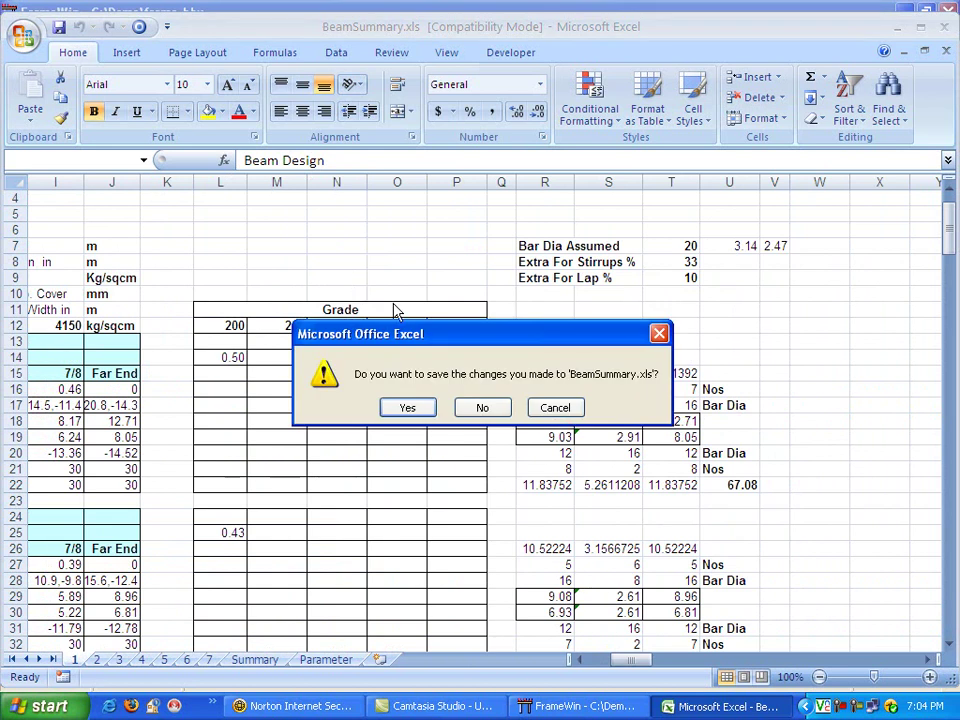
{"action": "left_click", "coordinate": [406, 406]}
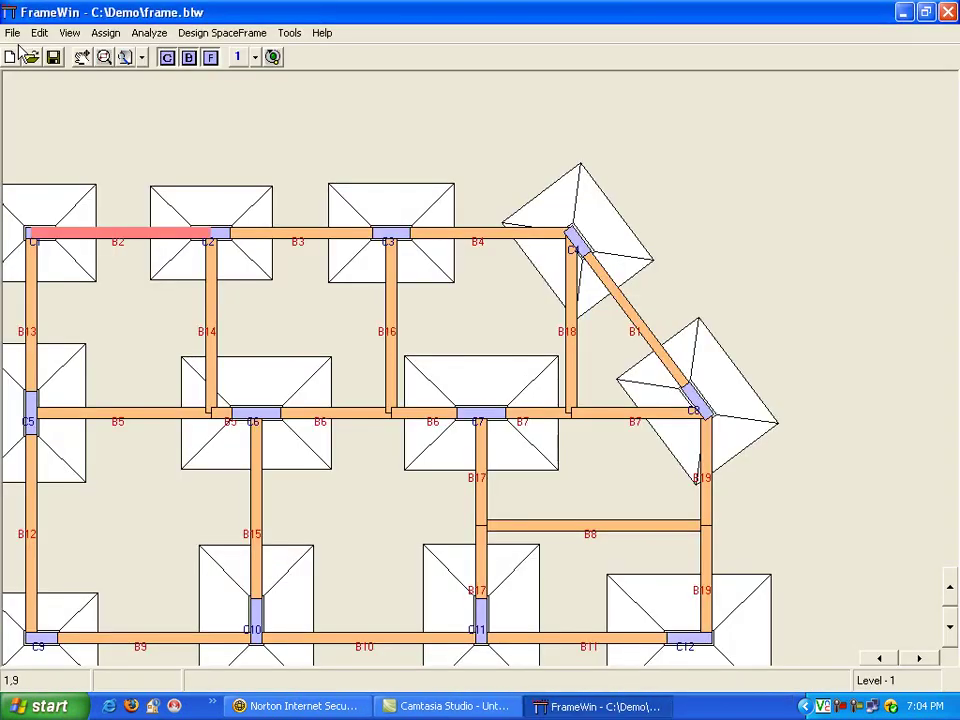
Export the frame plan to AutoCAD as a 2D CAD drawing
{"action": "left_click", "coordinate": [13, 34]}
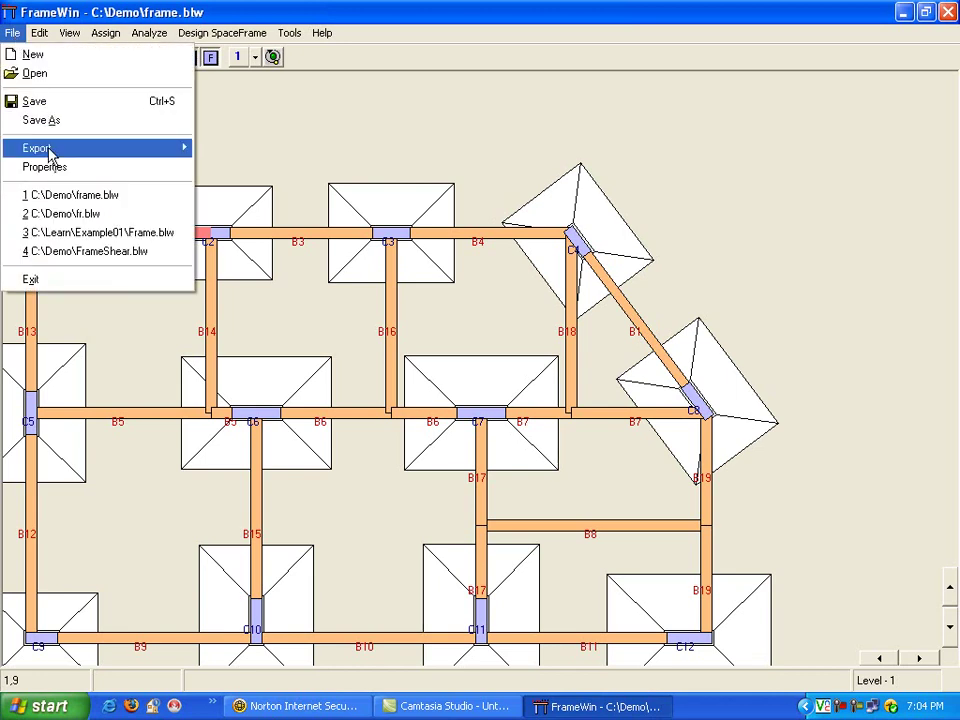
{"action": "mouse_move", "coordinate": [50, 151]}
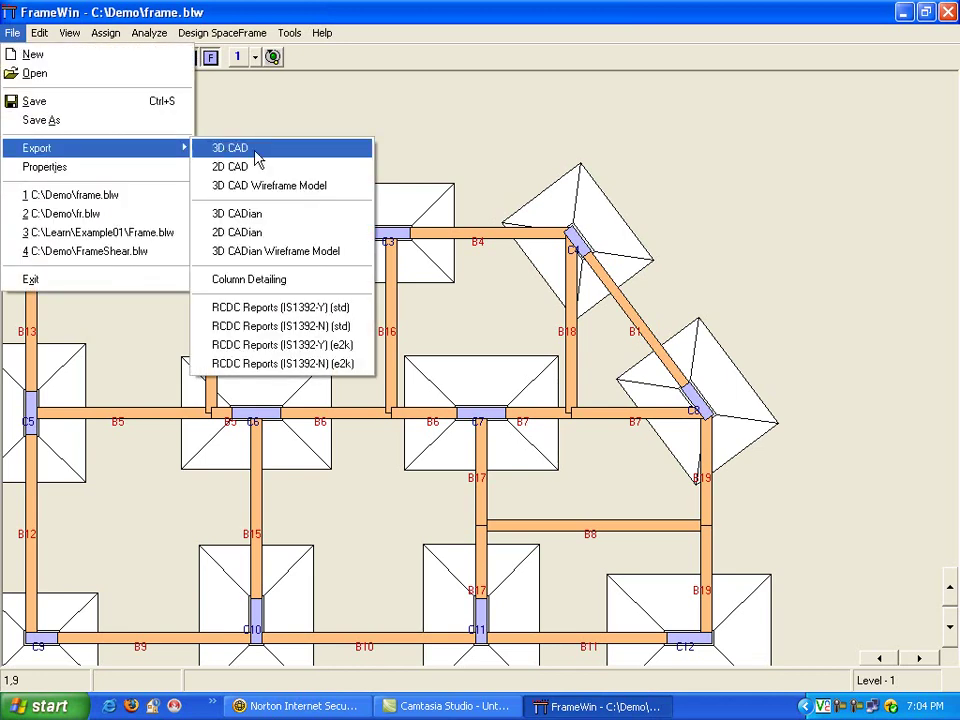
{"action": "left_click", "coordinate": [249, 176]}
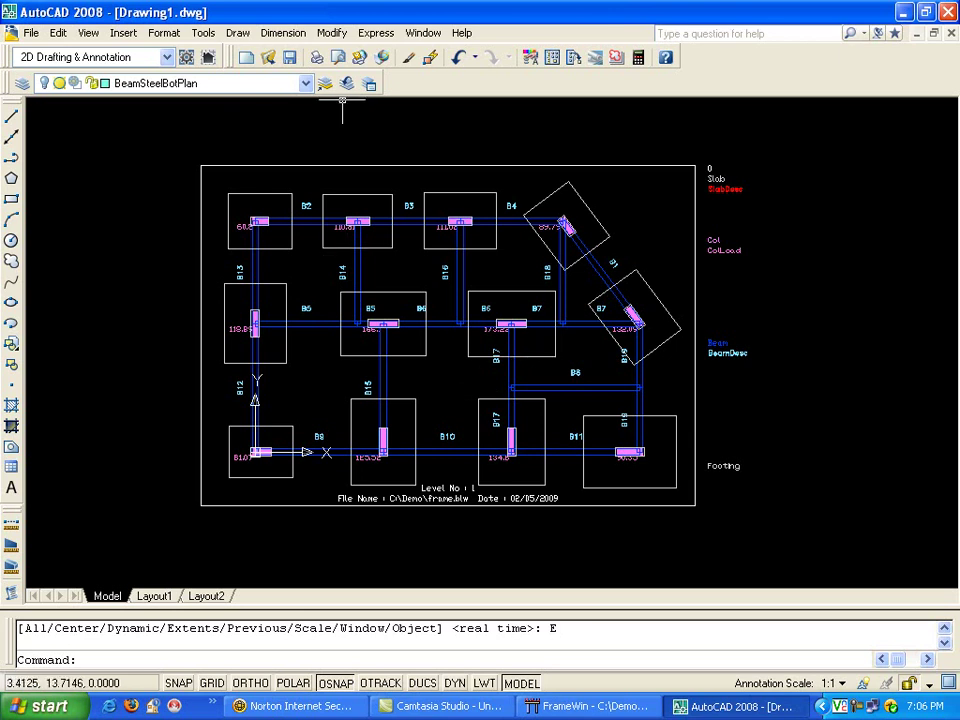
Turn on the BeamSteelBot and BeamSteelTop layers in the exported plan and inspect the steel areas along beams B2 to B7
{"action": "left_click", "coordinate": [305, 85]}
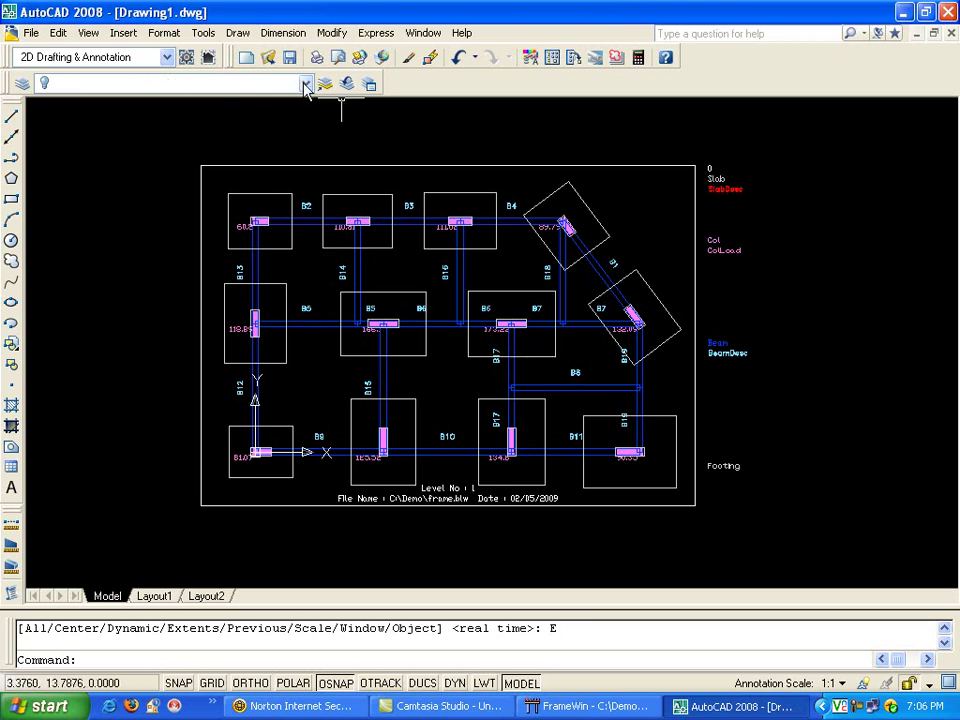
{"action": "left_click", "coordinate": [305, 85]}
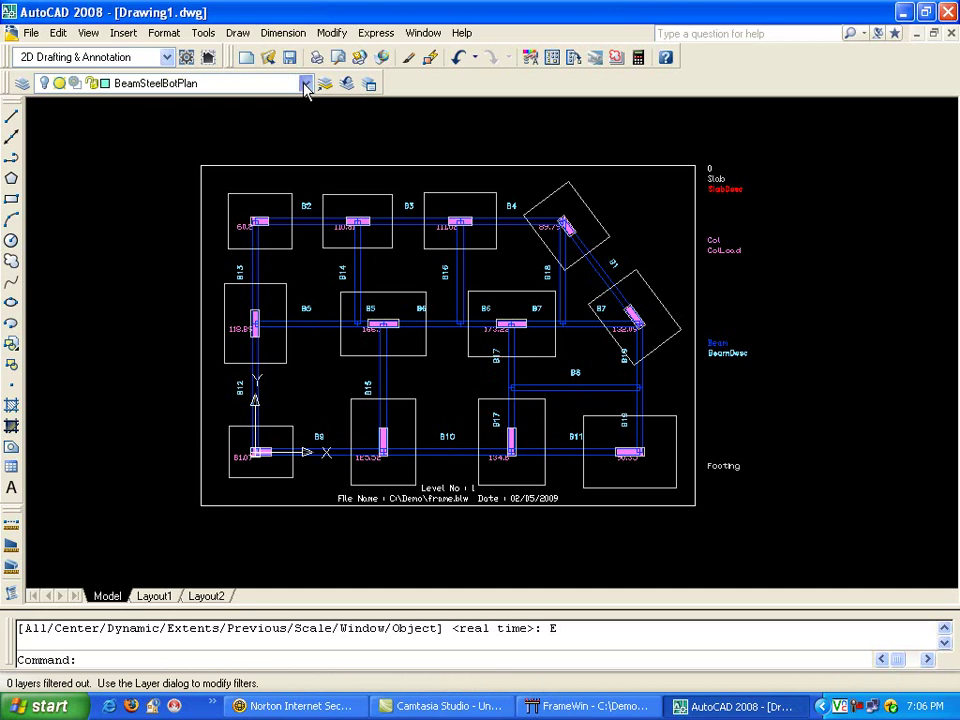
{"action": "left_click", "coordinate": [305, 85]}
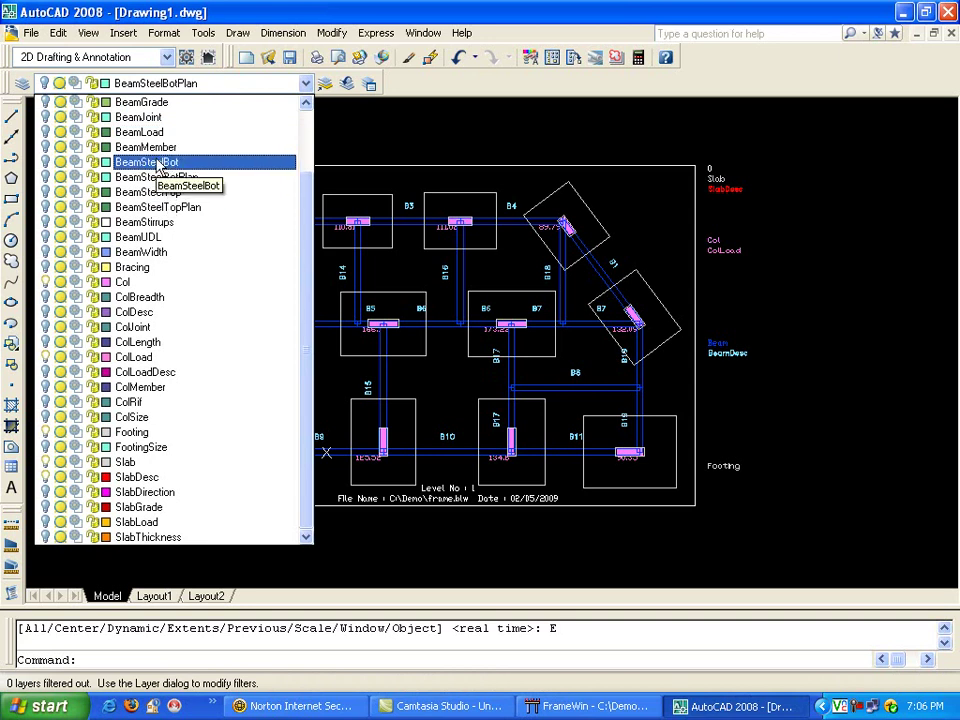
{"action": "left_click", "coordinate": [58, 162]}
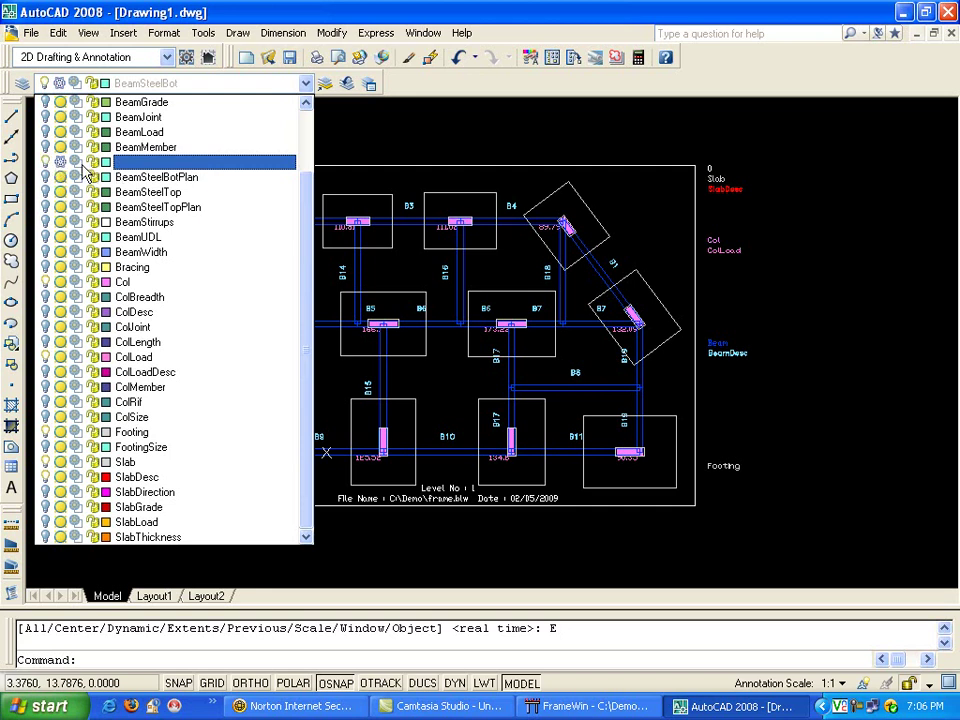
{"action": "left_click", "coordinate": [60, 162]}
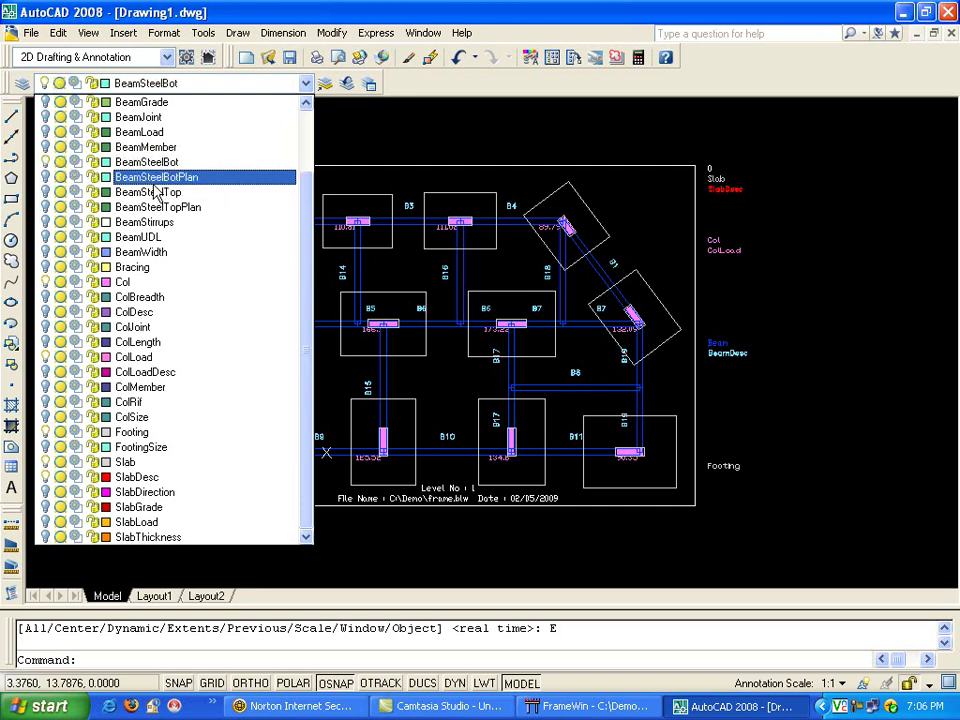
{"action": "left_click", "coordinate": [43, 193]}
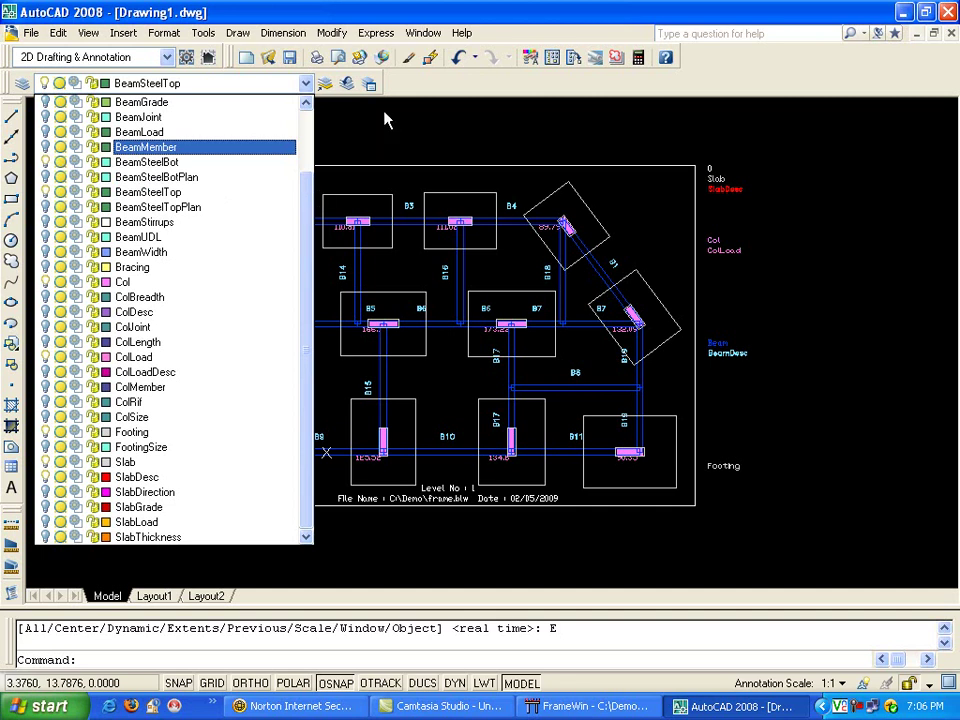
{"action": "left_click", "coordinate": [156, 177]}
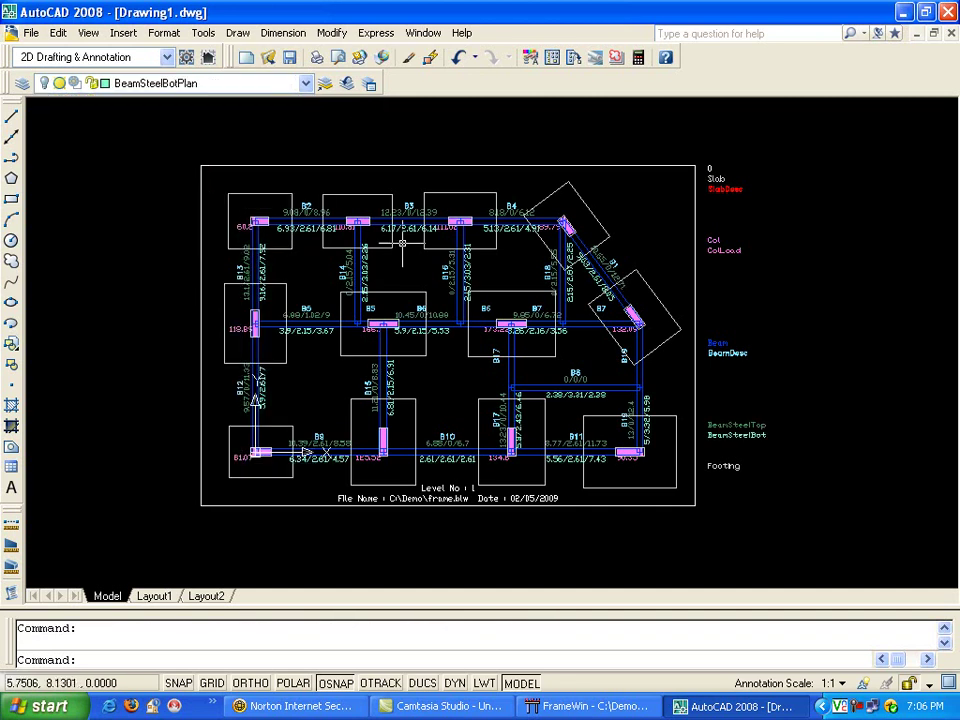
{"action": "scroll", "coordinate": [388, 226], "scroll_direction": "up", "scroll_amount": 5}
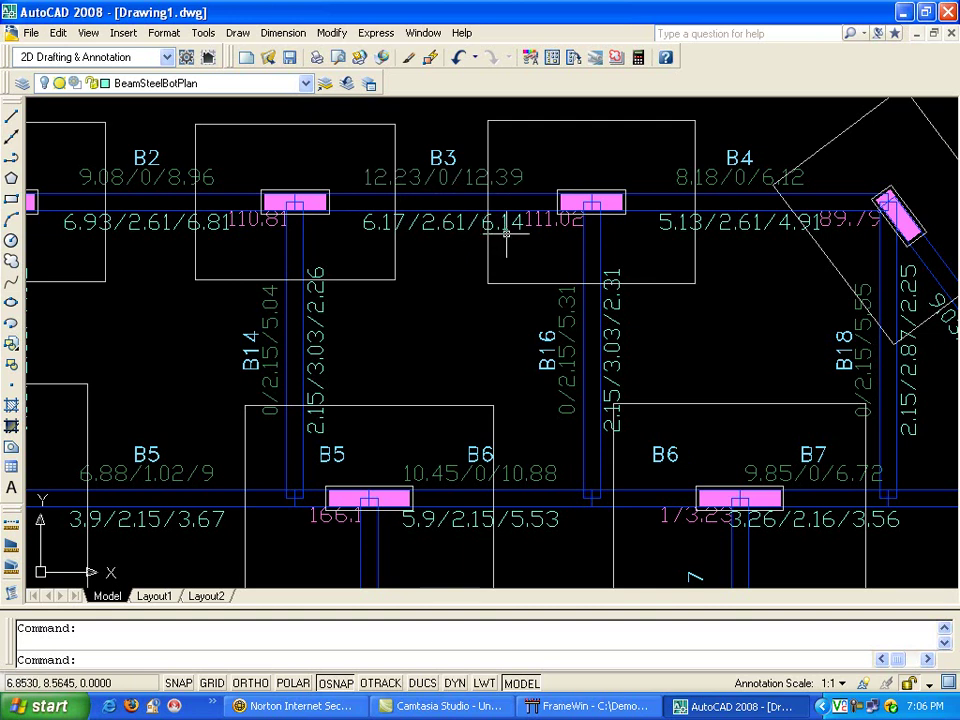
Hide the plan's BeamSteelBot and BeamSteelTop layers, display BeamStirrups and then ColSize instead, and return to FrameWin
{"action": "scroll", "coordinate": [506, 233], "scroll_direction": "down", "scroll_amount": 3}
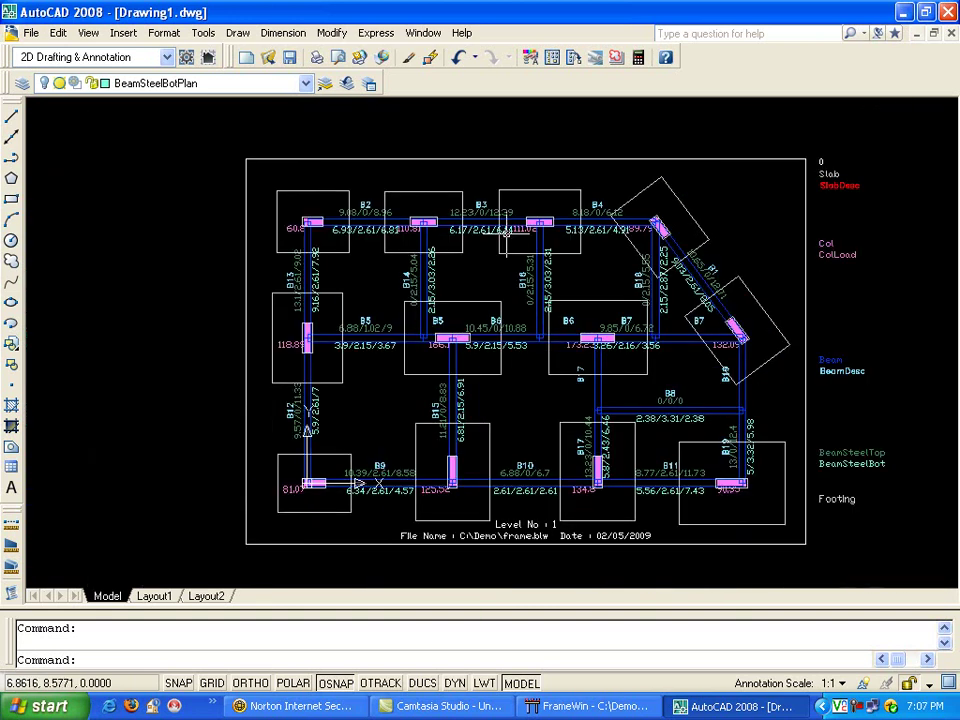
{"action": "left_click", "coordinate": [305, 84]}
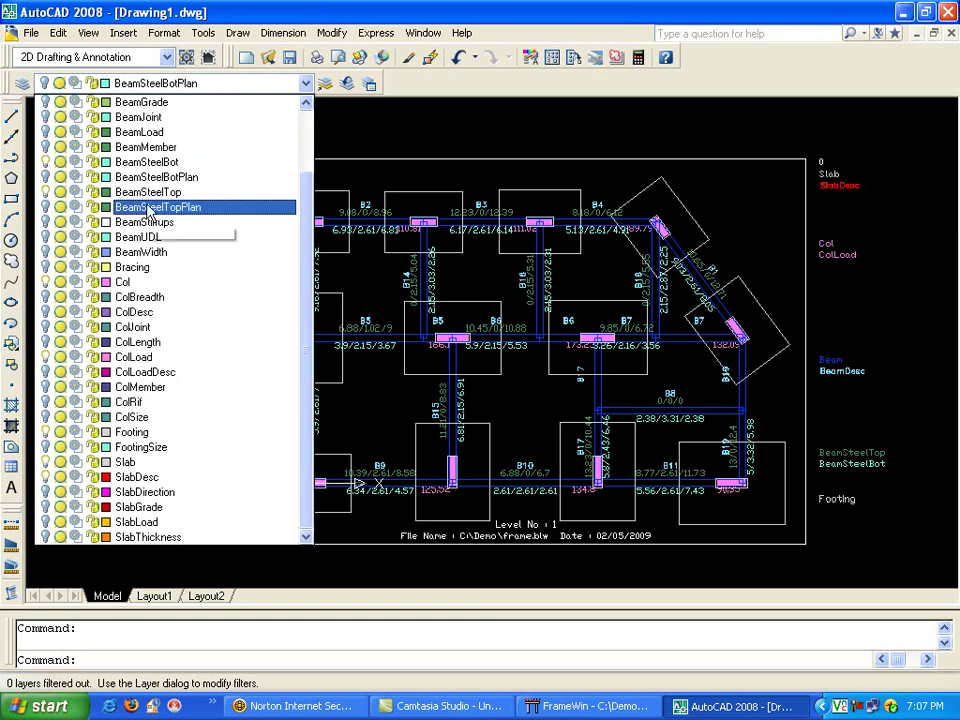
{"action": "left_click", "coordinate": [49, 224]}
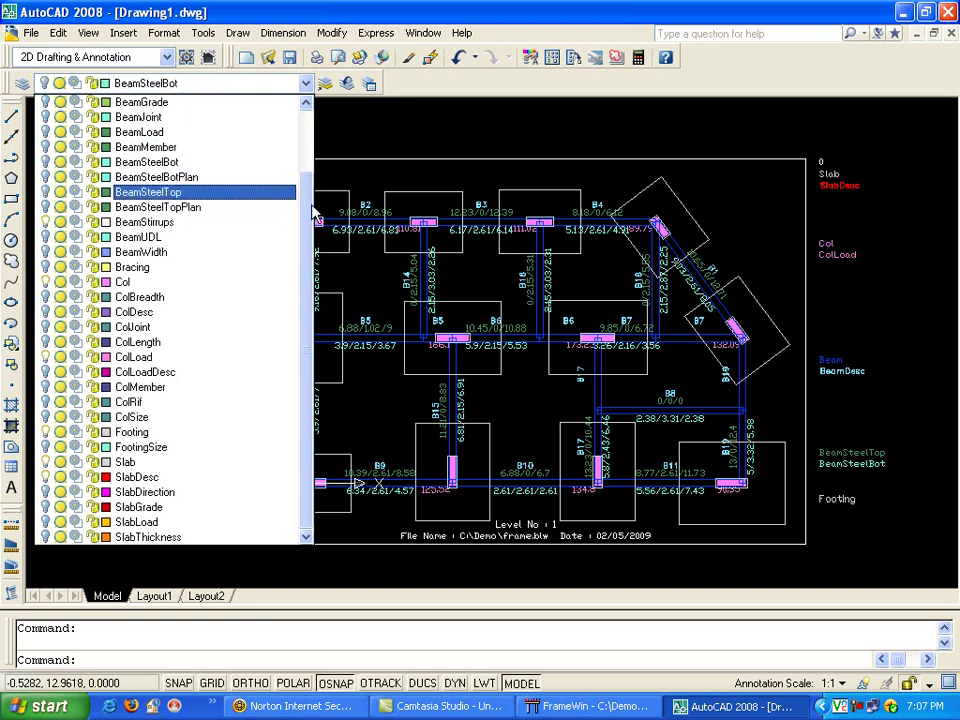
{"action": "left_click", "coordinate": [475, 125]}
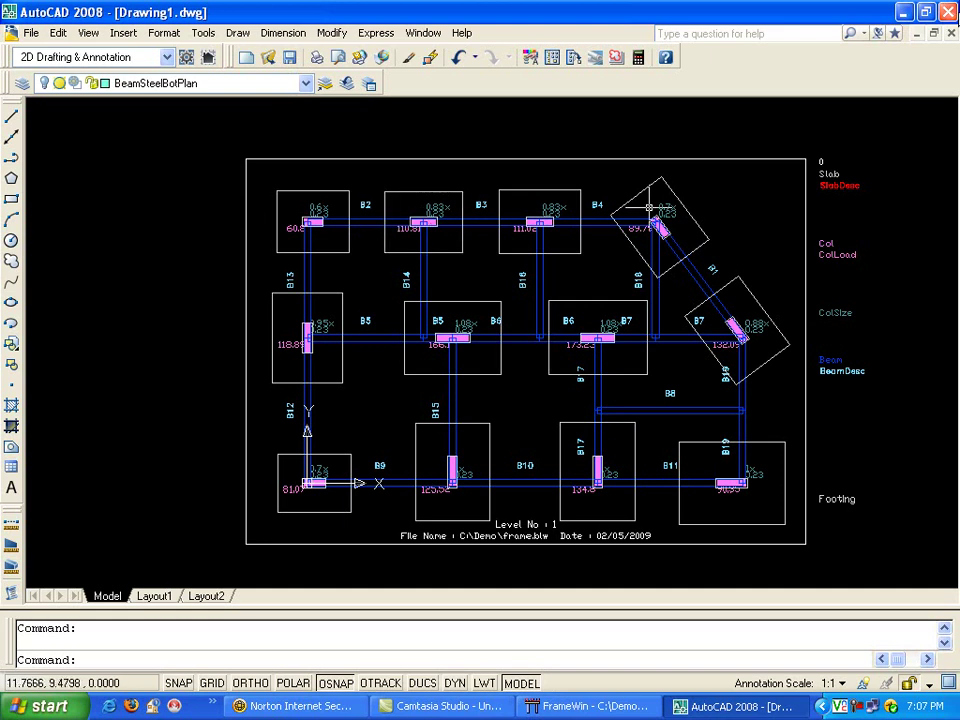
{"action": "key", "text": "Escape"}
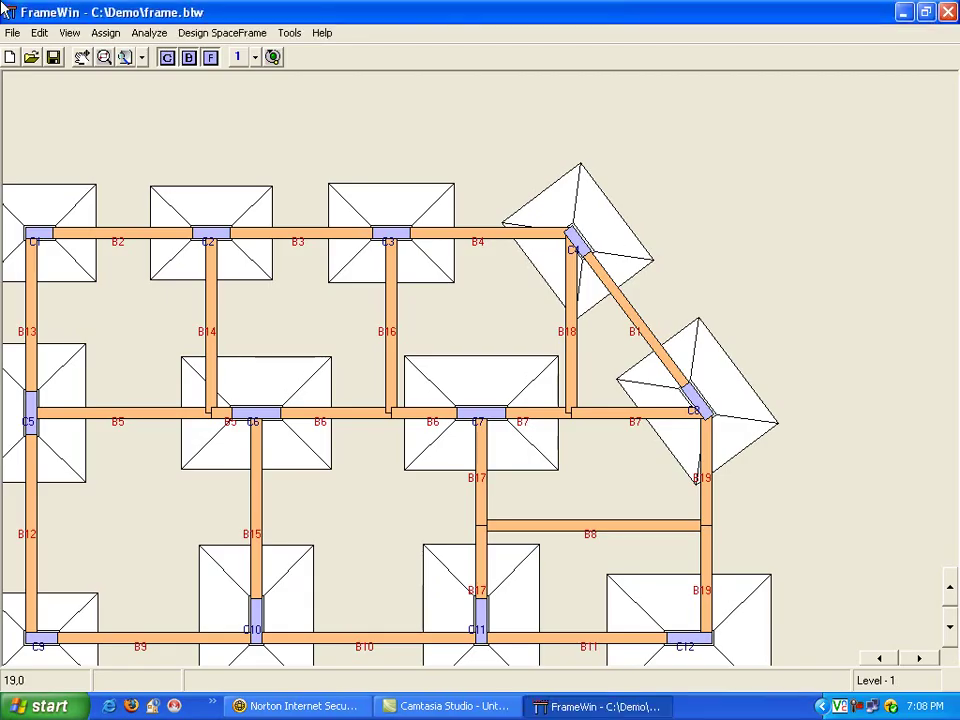
Export the RCDC Reports (IS1392-N) (std) to the Demo folder as frame_RCDC_S_N.xls
{"action": "left_click", "coordinate": [12, 33]}
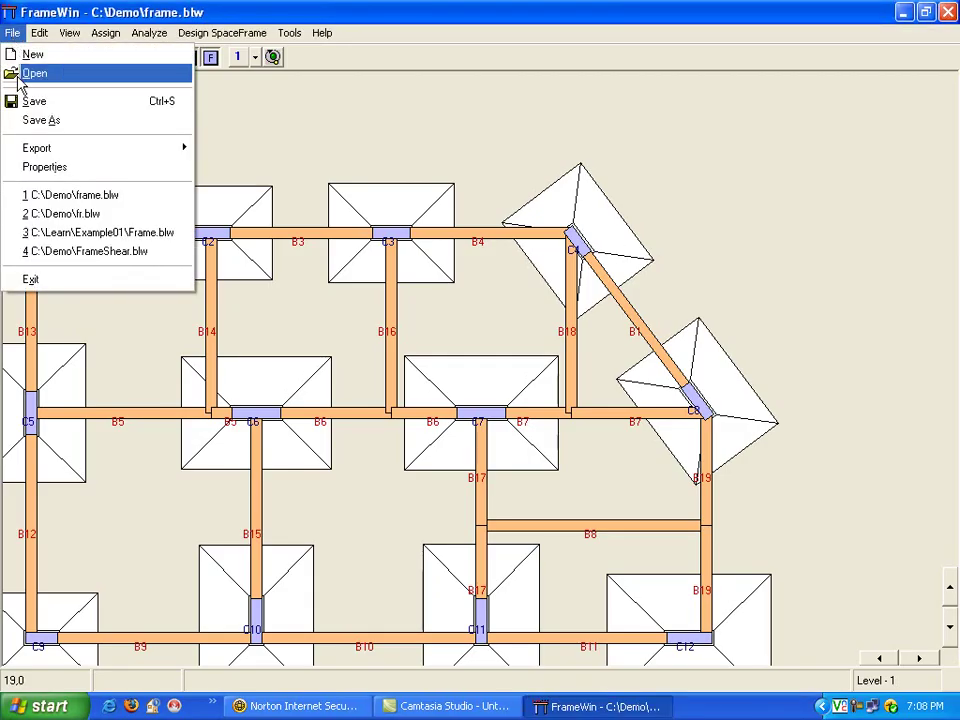
{"action": "mouse_move", "coordinate": [30, 150]}
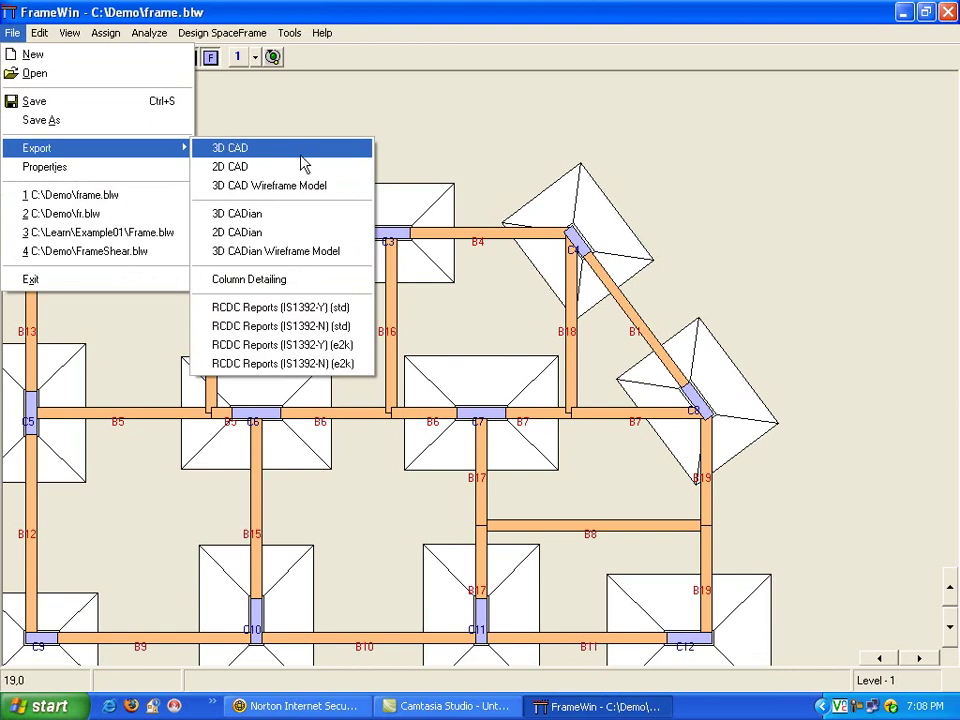
{"action": "left_click", "coordinate": [338, 330]}
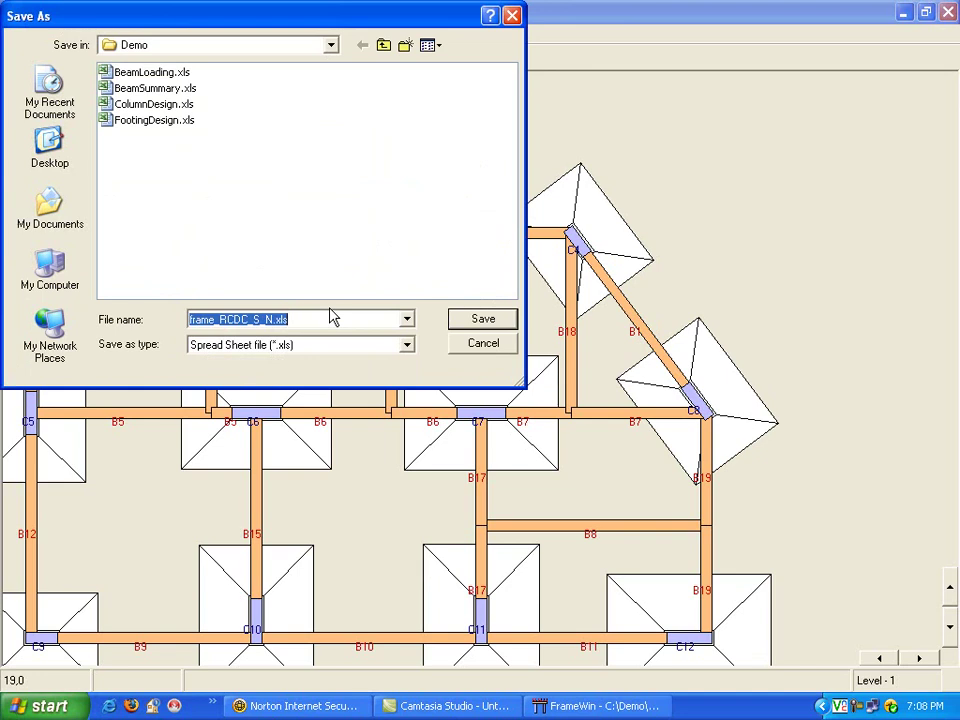
{"action": "left_click", "coordinate": [489, 328]}
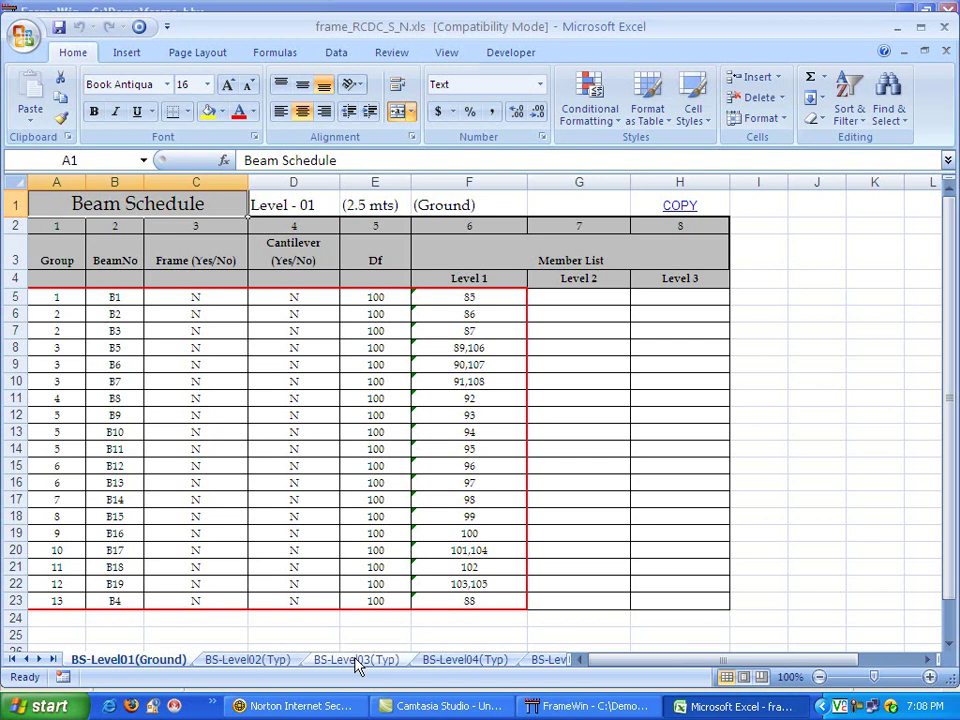
Review the beam schedule sheets of levels 3 and 2 in the exported RCDC workbook
{"action": "key", "text": "ctrl+Page_Down"}
{"action": "key", "text": "ctrl+Page_Down"}
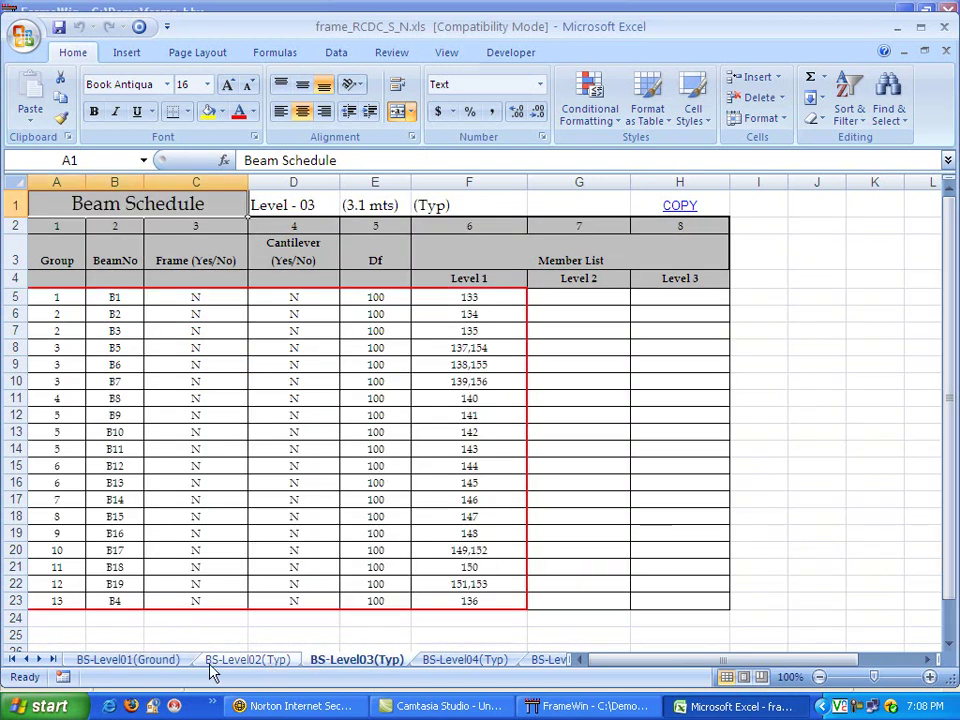
{"action": "left_click", "coordinate": [212, 671]}
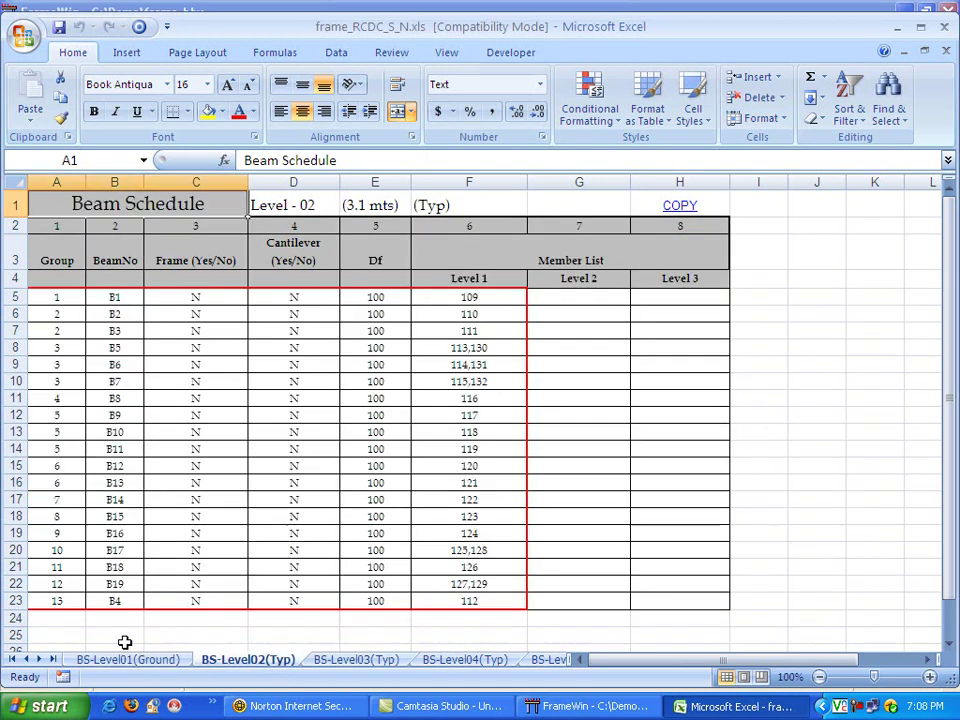
Examine the BD-Level01(Ground) beam support sheet and the Col&Wall sheet, and close the workbook
{"action": "right_click", "coordinate": [37, 665]}
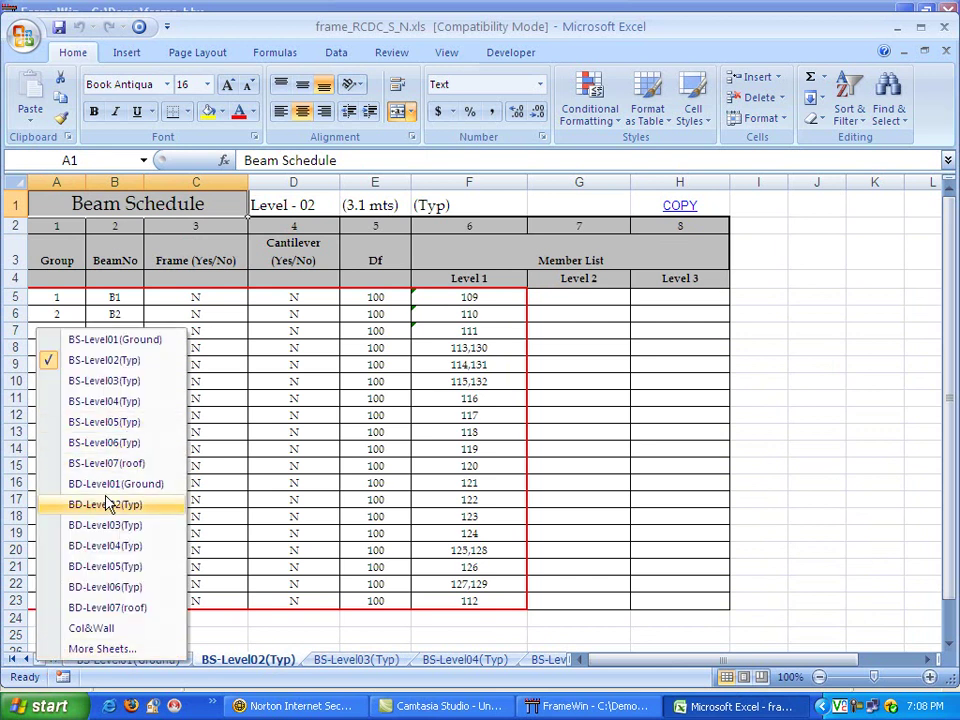
{"action": "left_click", "coordinate": [106, 484]}
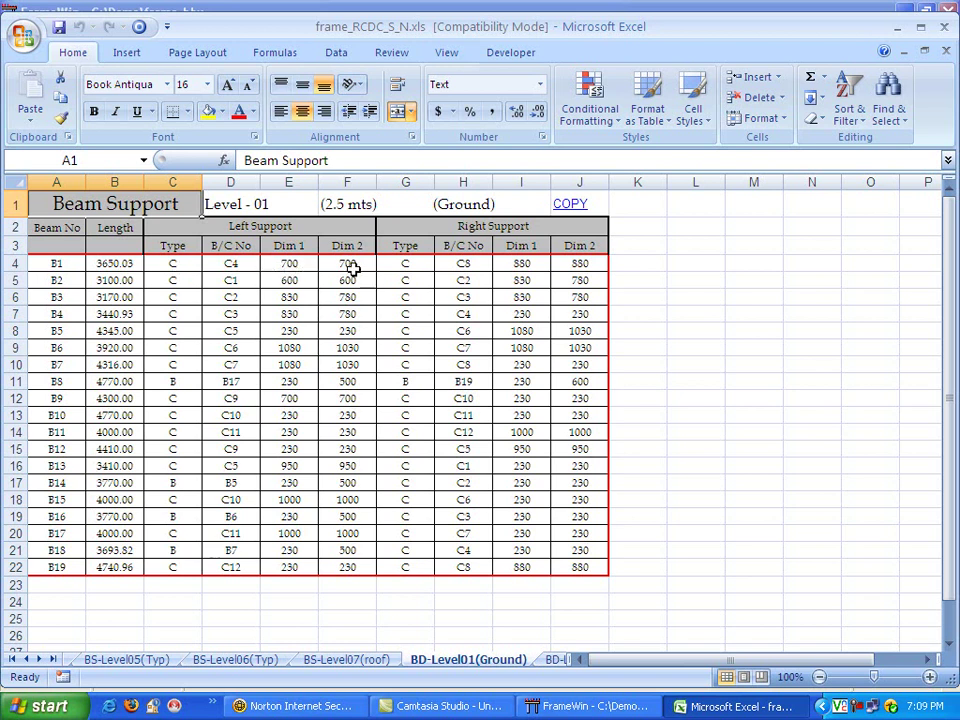
{"action": "right_click", "coordinate": [27, 663]}
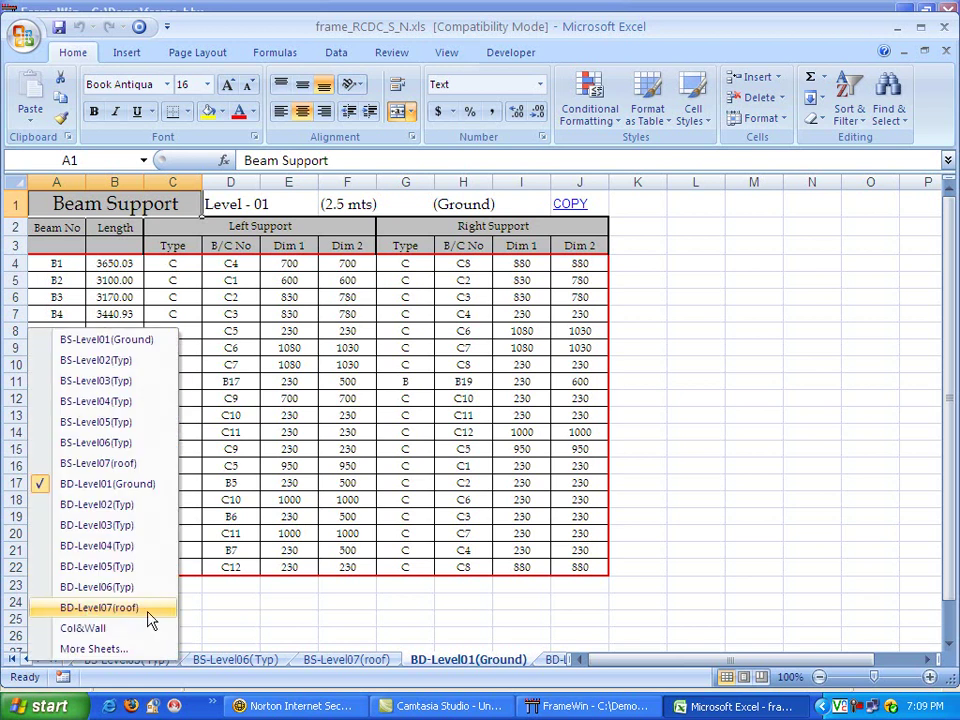
{"action": "left_click", "coordinate": [91, 632]}
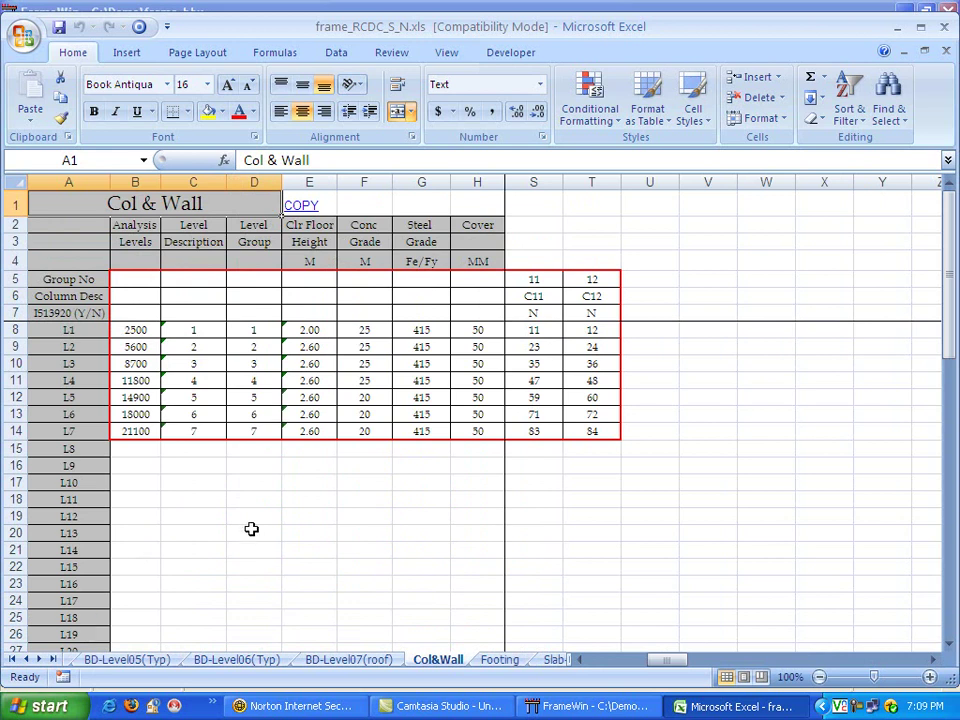
{"action": "left_click", "coordinate": [943, 28]}
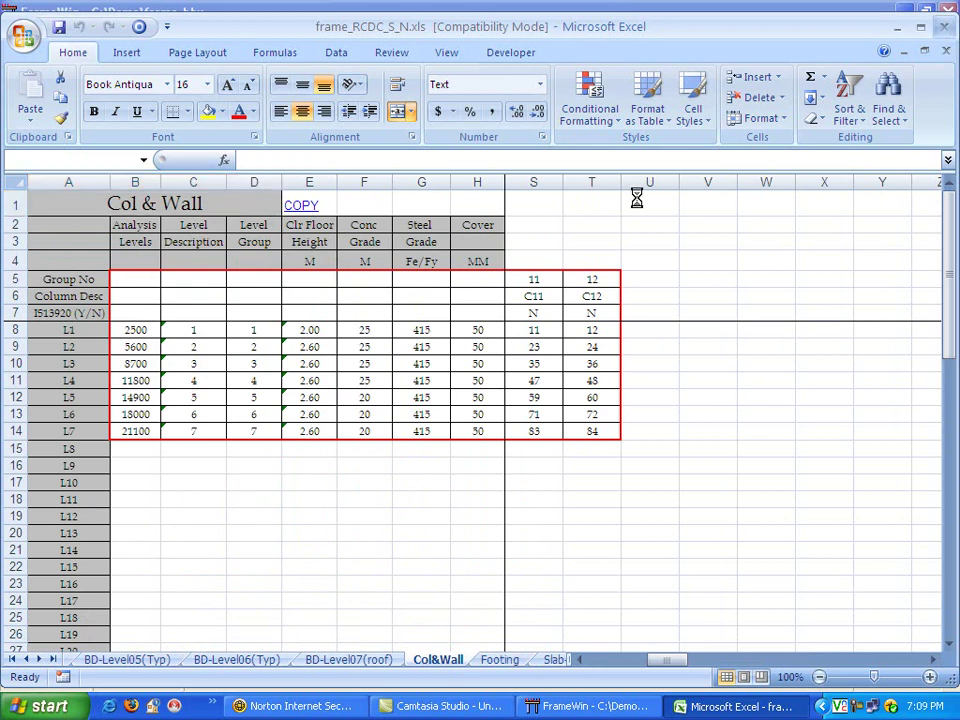